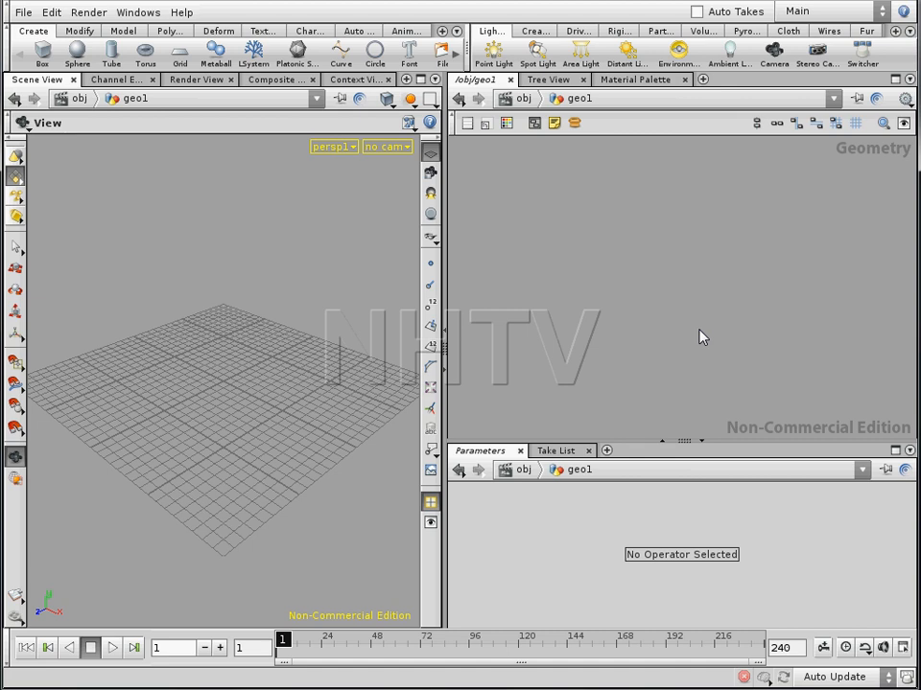
key(Tab)
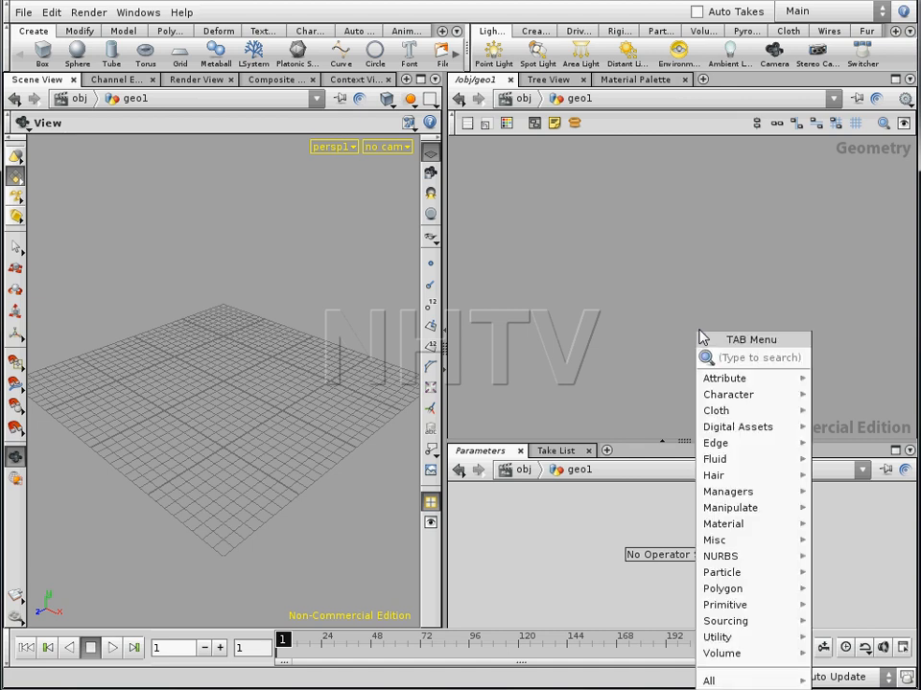
mouse_move(731, 430)
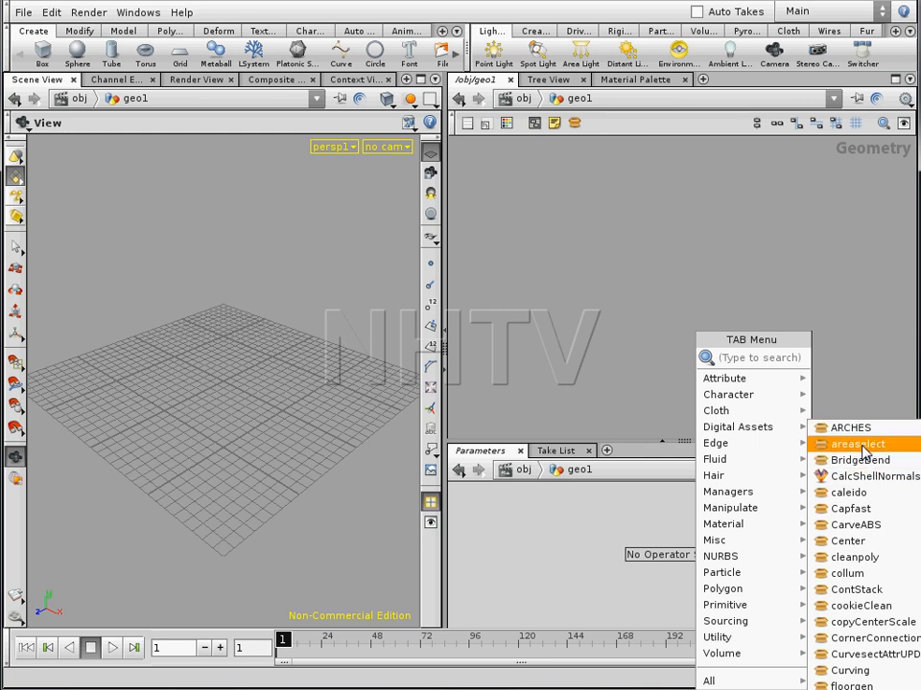
click(563, 404)
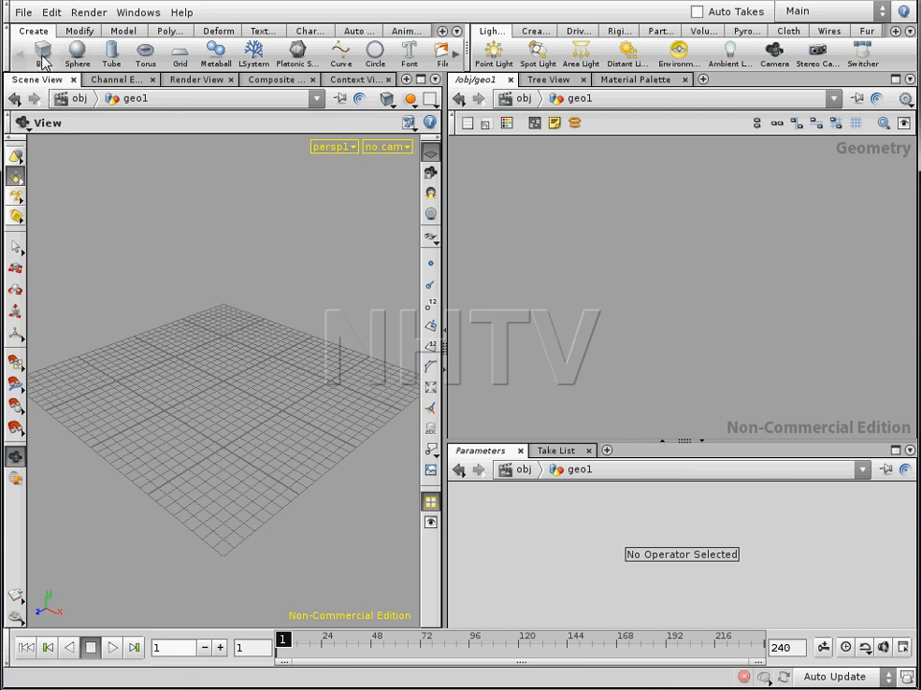
click(24, 14)
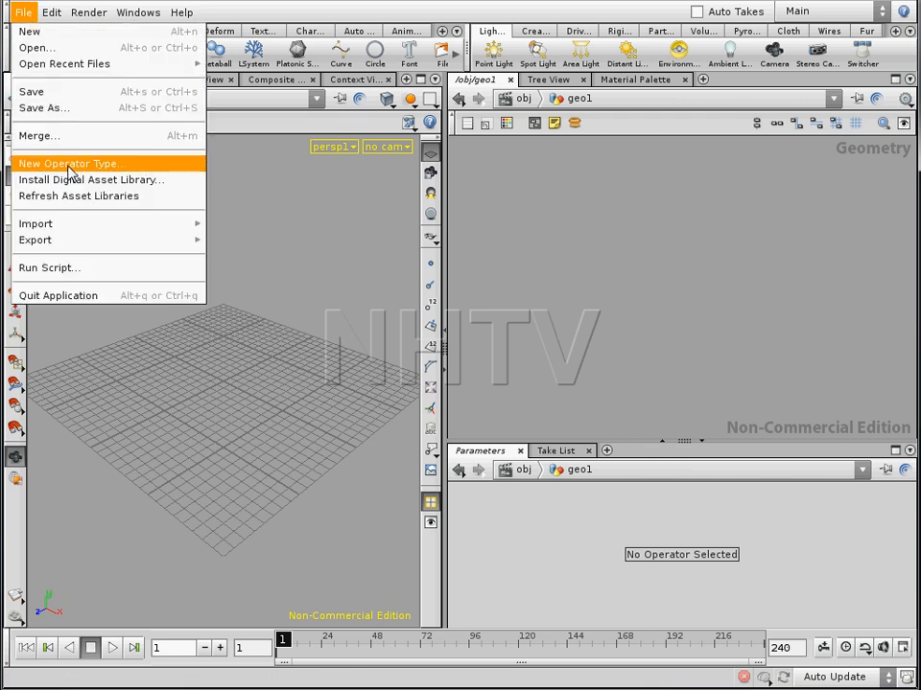
click(72, 180)
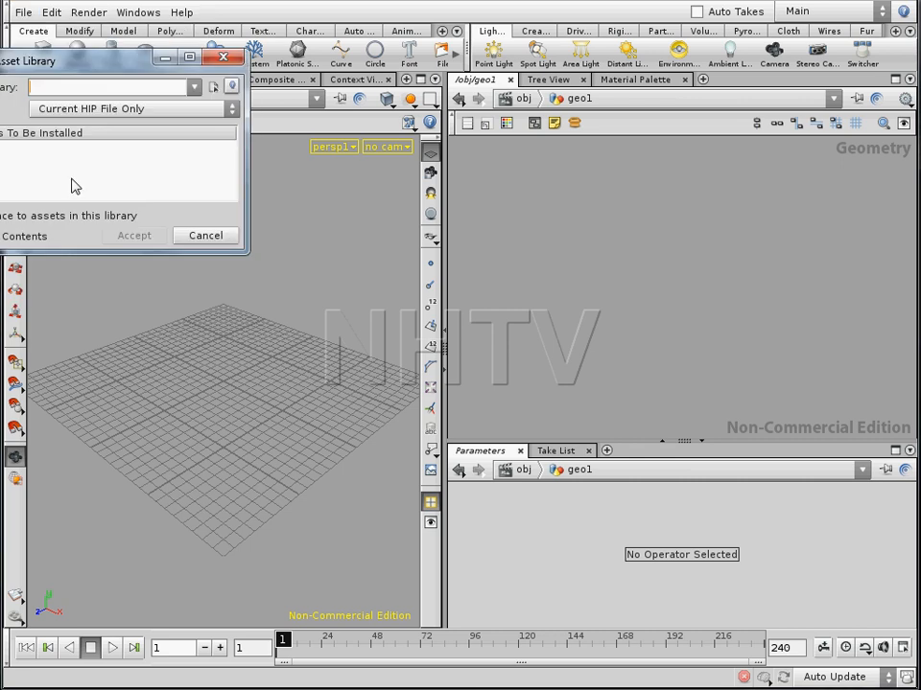
drag(129, 71, 259, 75)
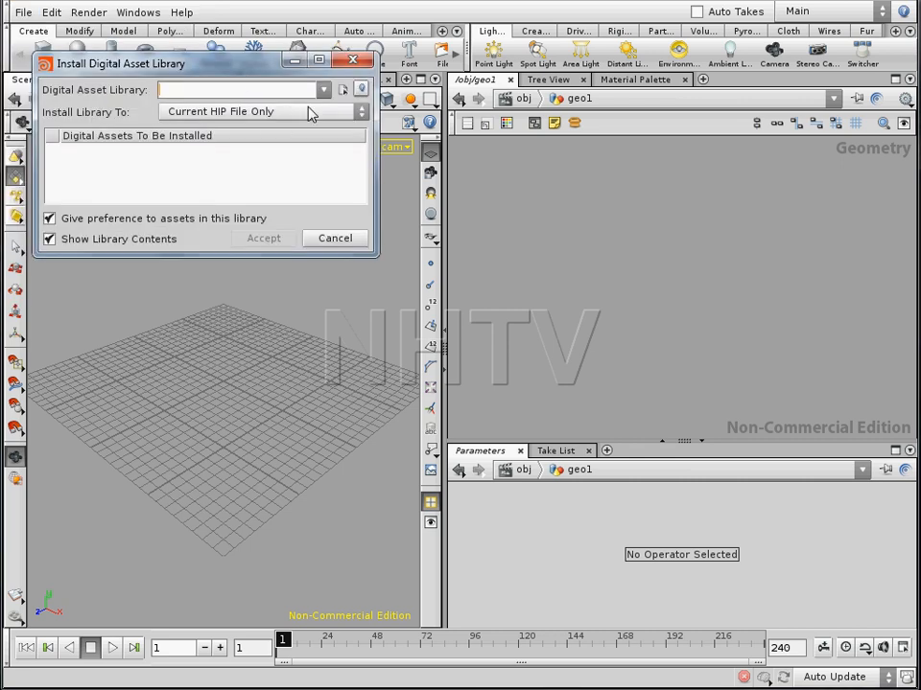
click(315, 114)
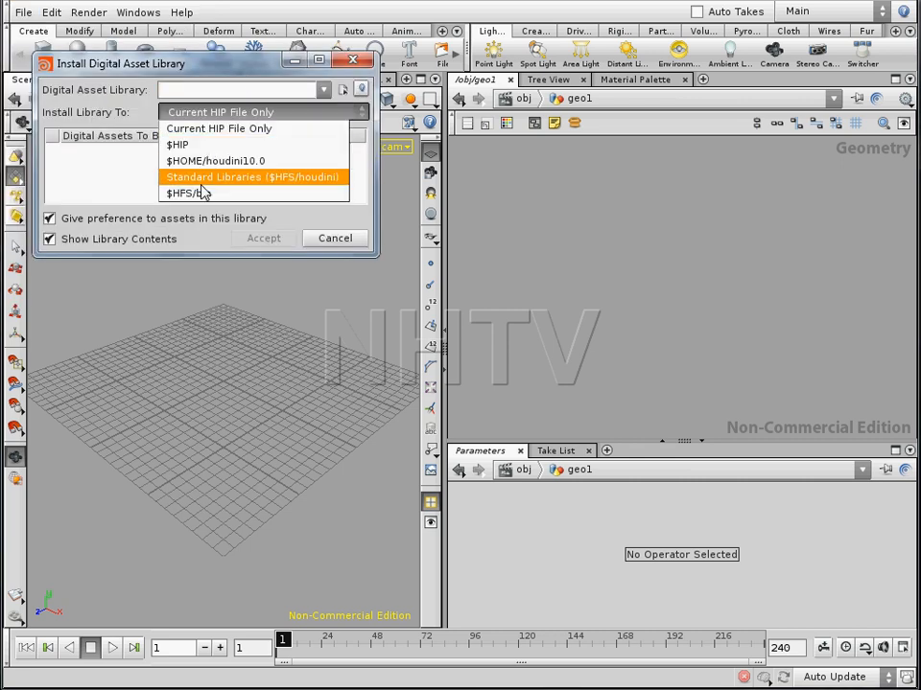
click(341, 235)
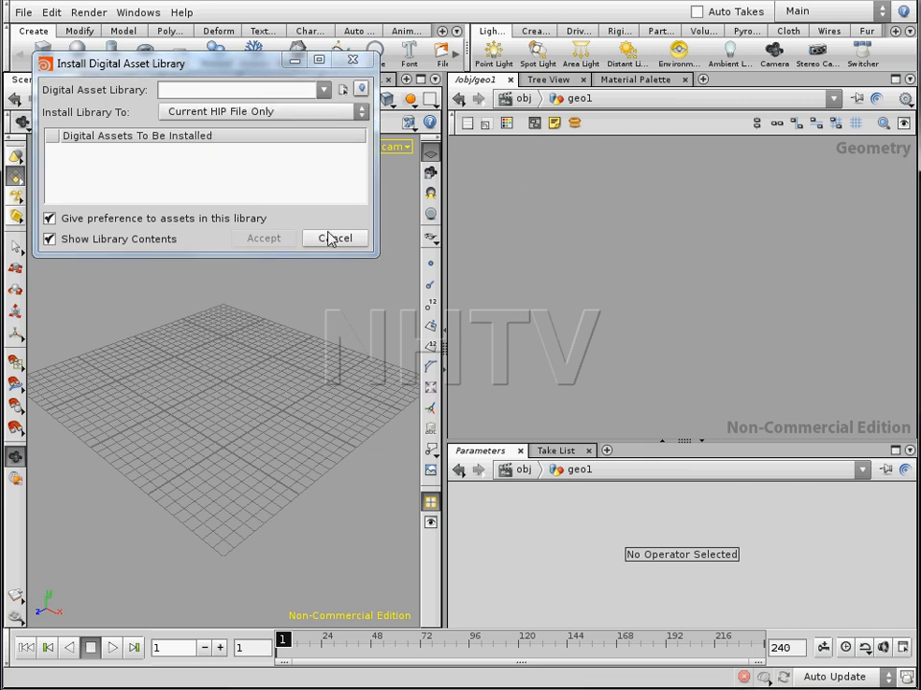
click(338, 238)
Step: Review the operator definition and library settings in the Operator Type Manager's configuration
click(125, 16)
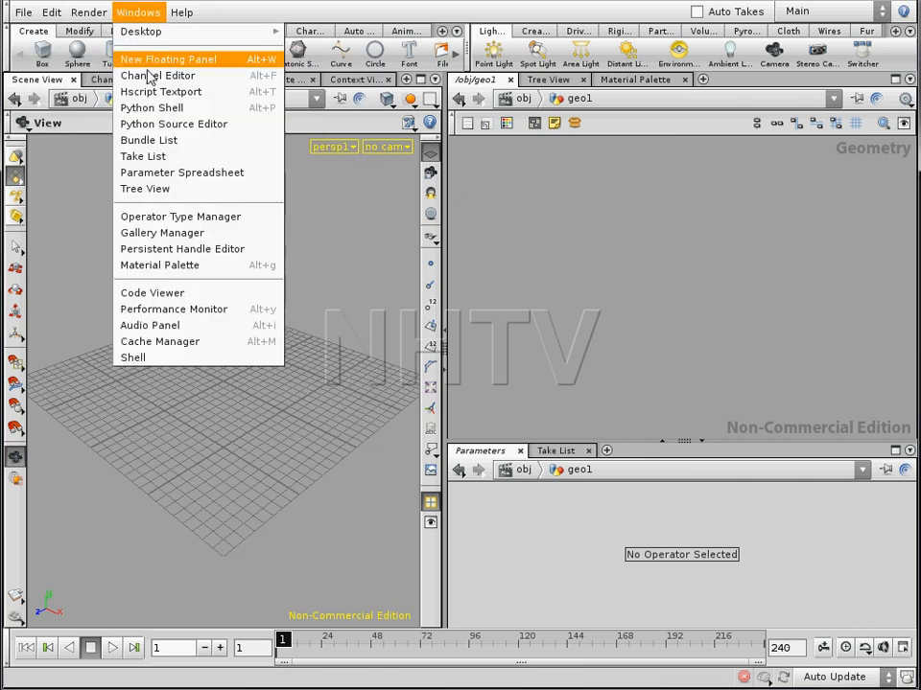
click(185, 219)
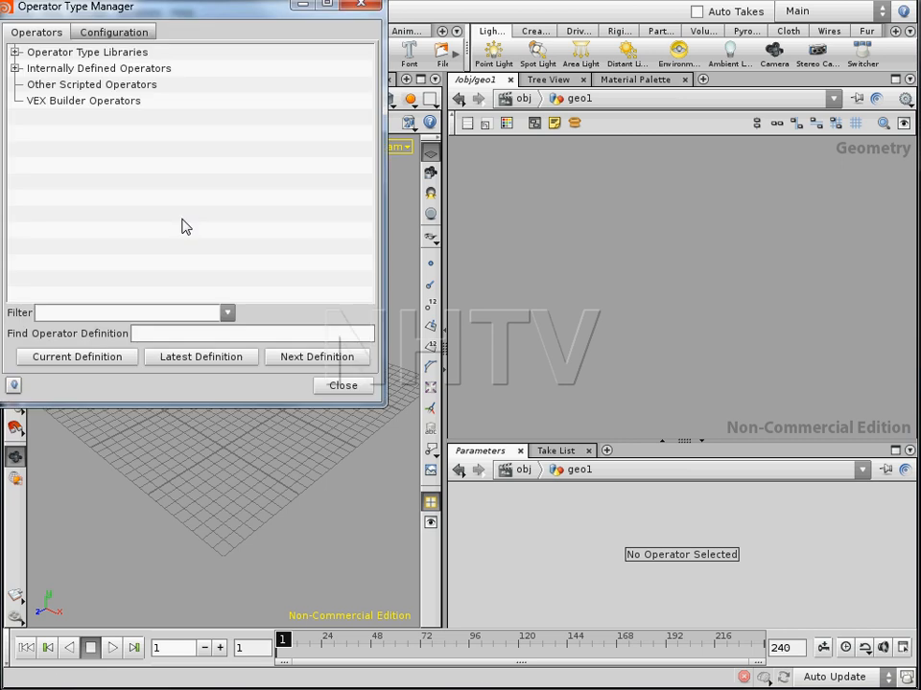
click(113, 35)
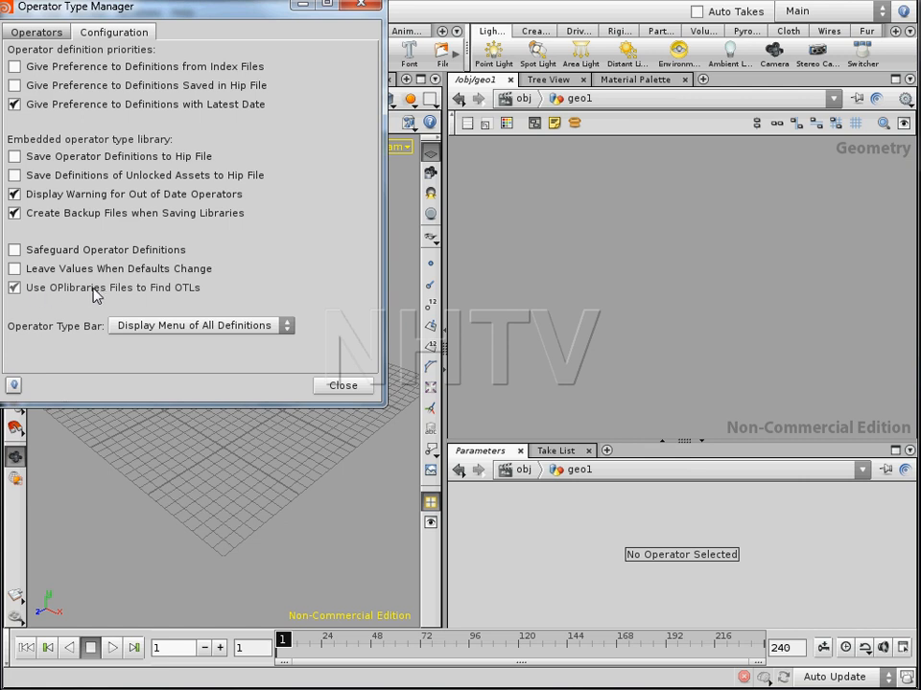
click(331, 385)
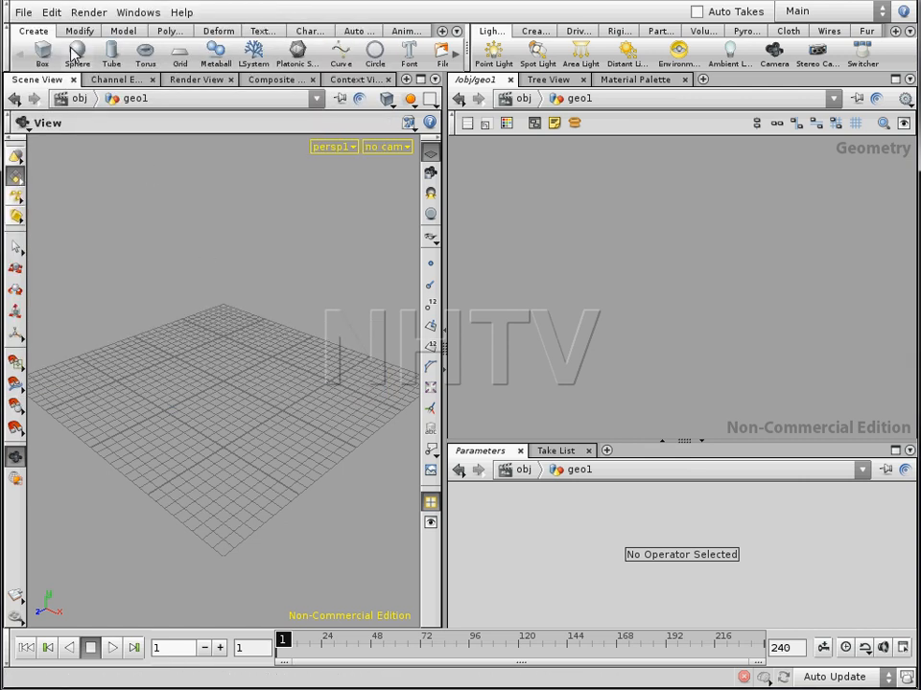
Step: Install the digital asset library C:/HOUDINI/NHTV/nhtv.otl for the current HIP file only
click(22, 16)
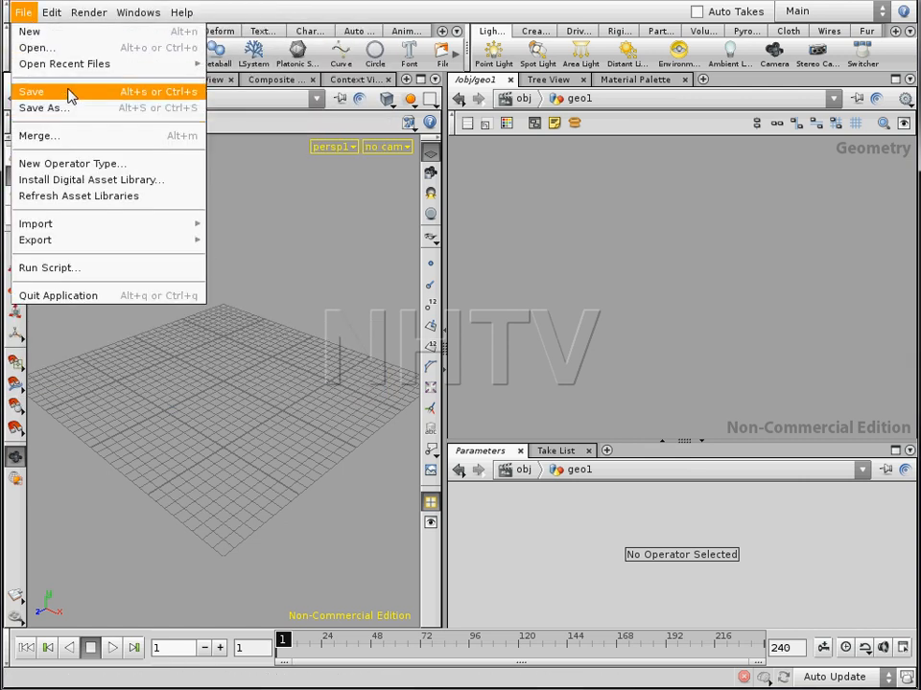
click(89, 183)
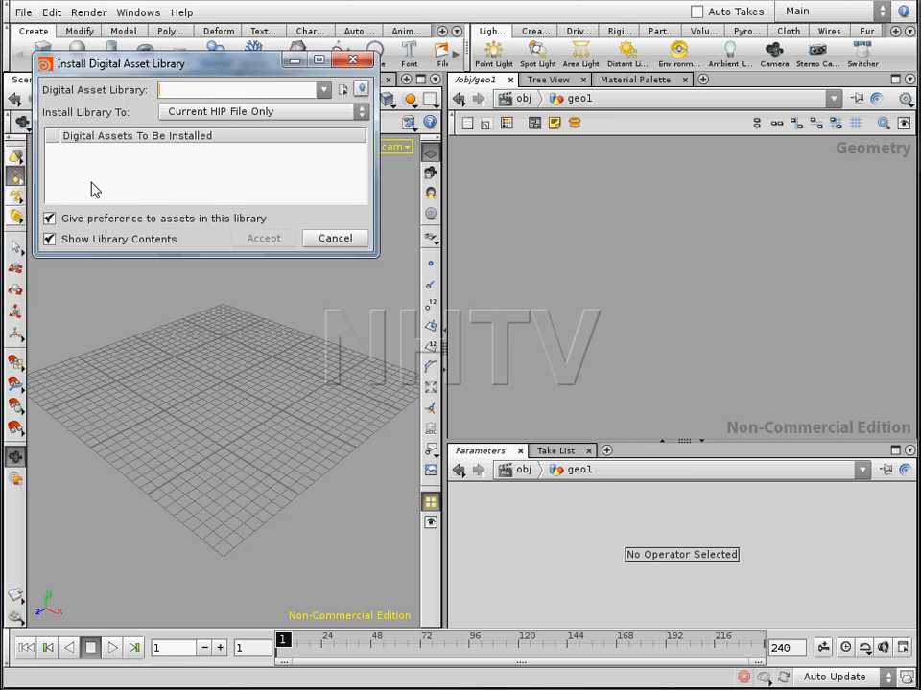
click(324, 90)
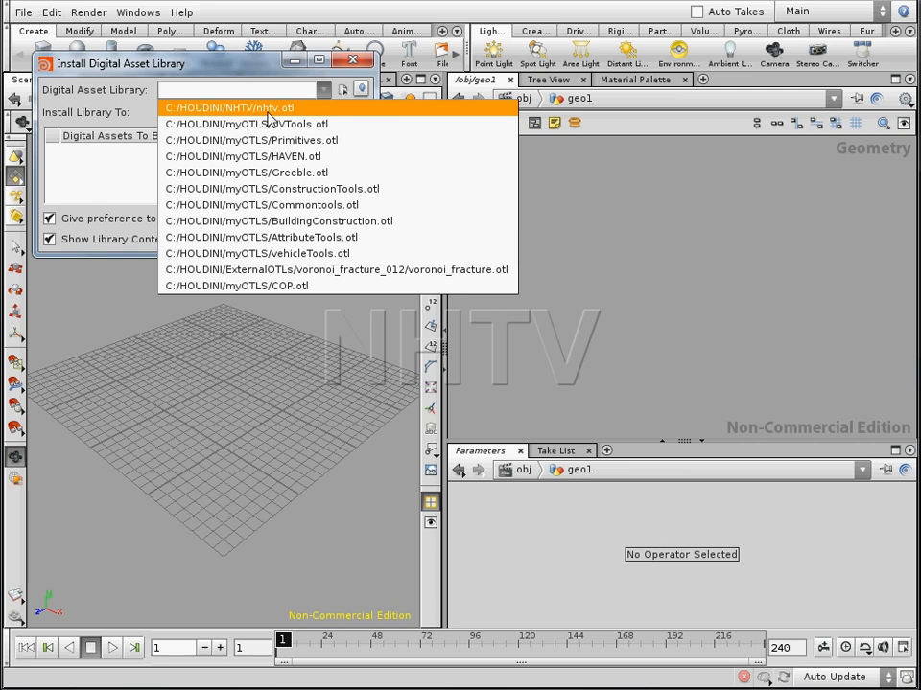
click(275, 111)
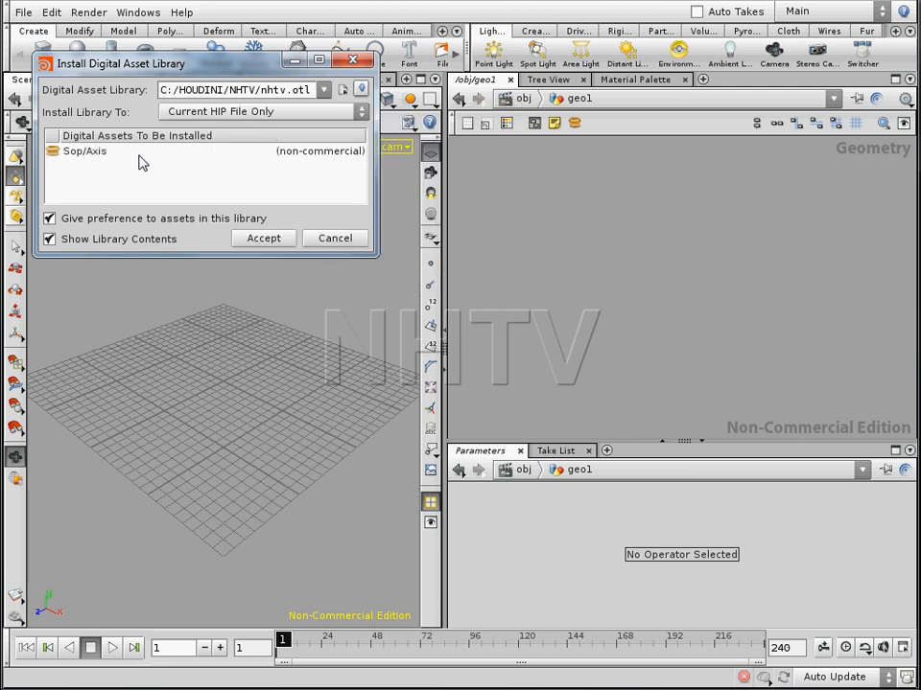
click(263, 239)
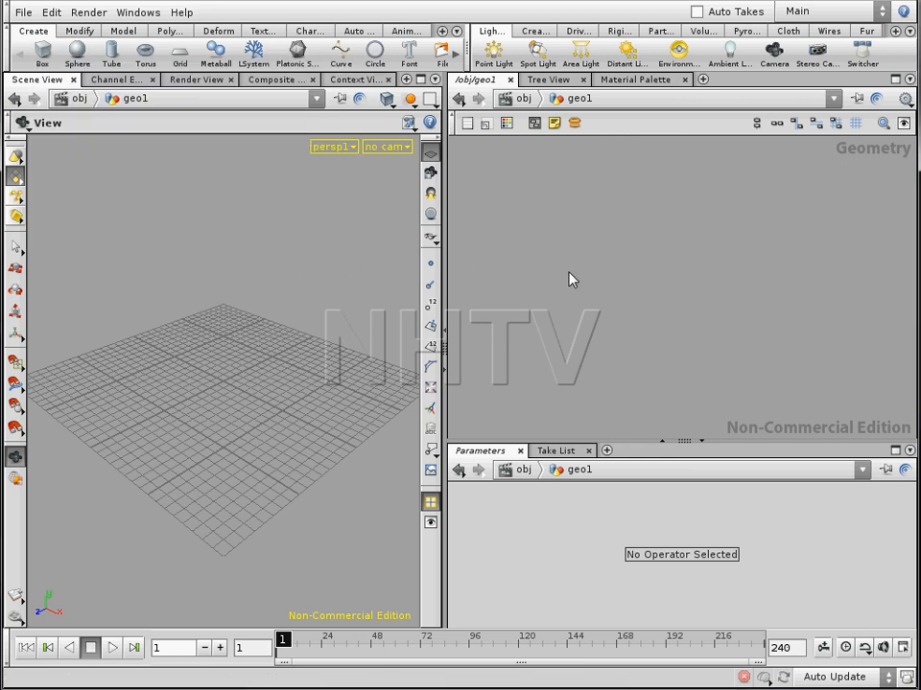
Step: Add the Axis digital asset as a node in the geo1 network
key(Tab)
mouse_move(595, 374)
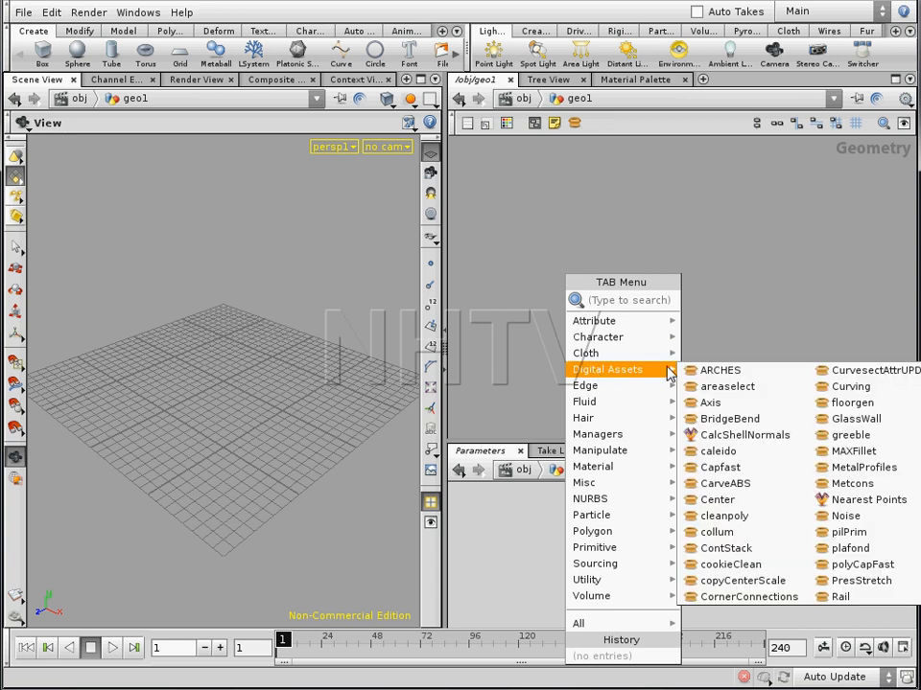
click(710, 403)
click(626, 235)
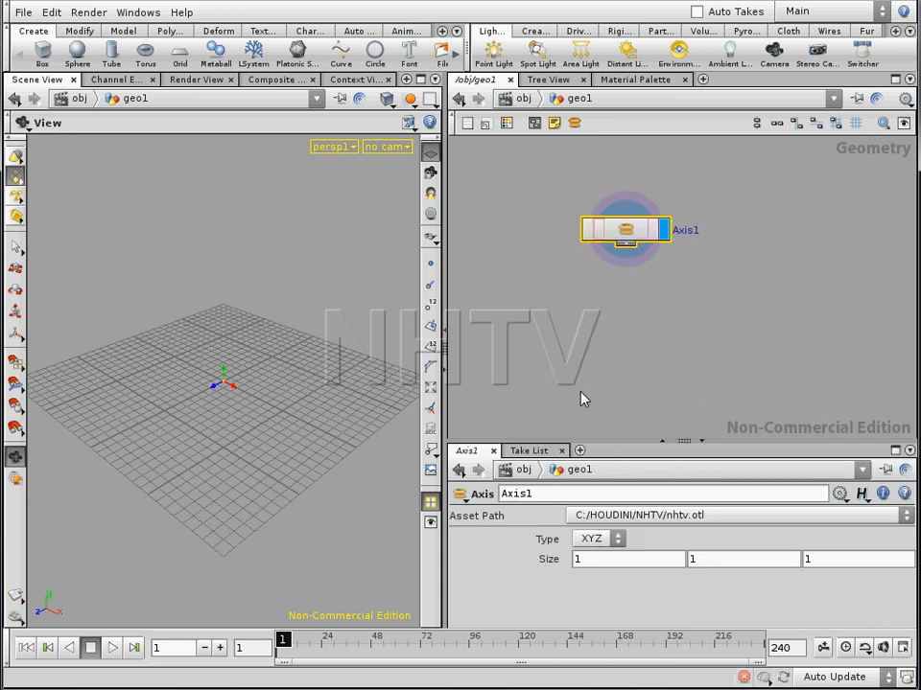
drag(225, 349, 268, 378)
middle_drag(268, 378, 212, 431)
right_drag(212, 431, 326, 413)
drag(326, 413, 278, 393)
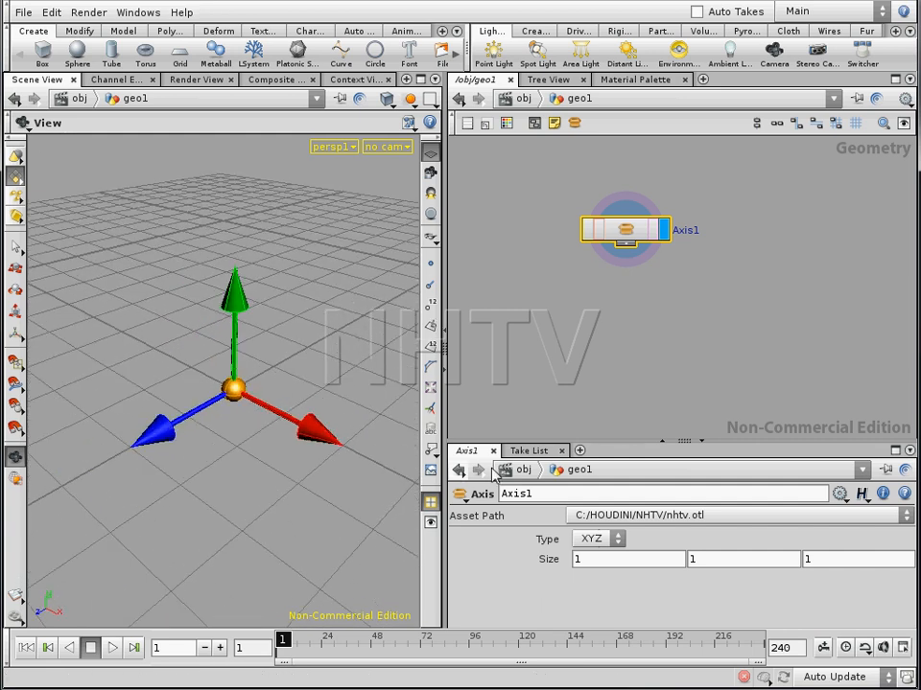
Step: Try the Axis node's X, Y, Z, XY, XZ and YZ types in turn, and restore XYZ
click(615, 540)
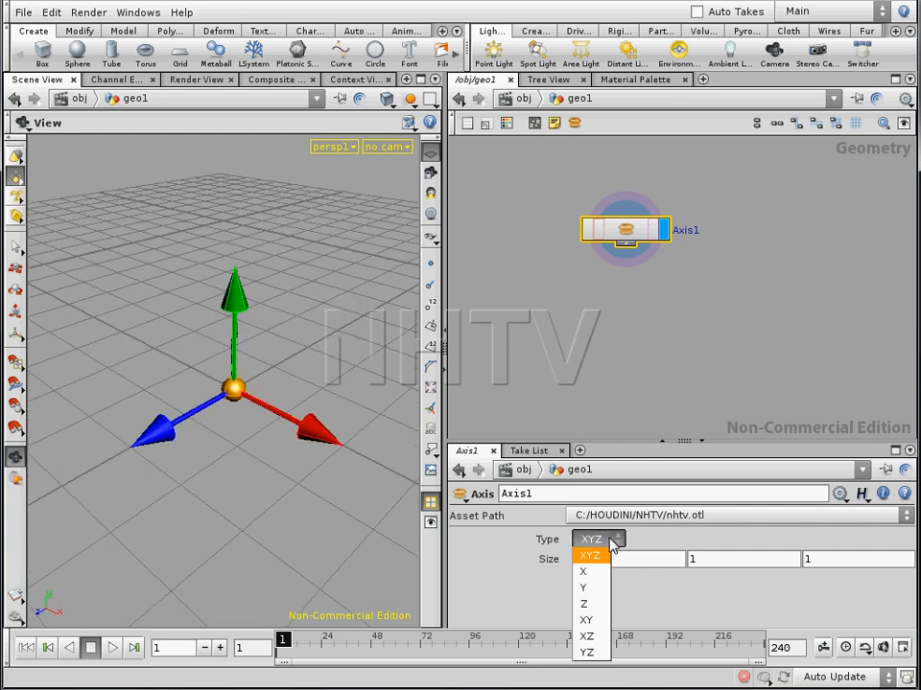
click(585, 572)
click(597, 540)
click(593, 586)
click(597, 540)
click(594, 605)
click(602, 543)
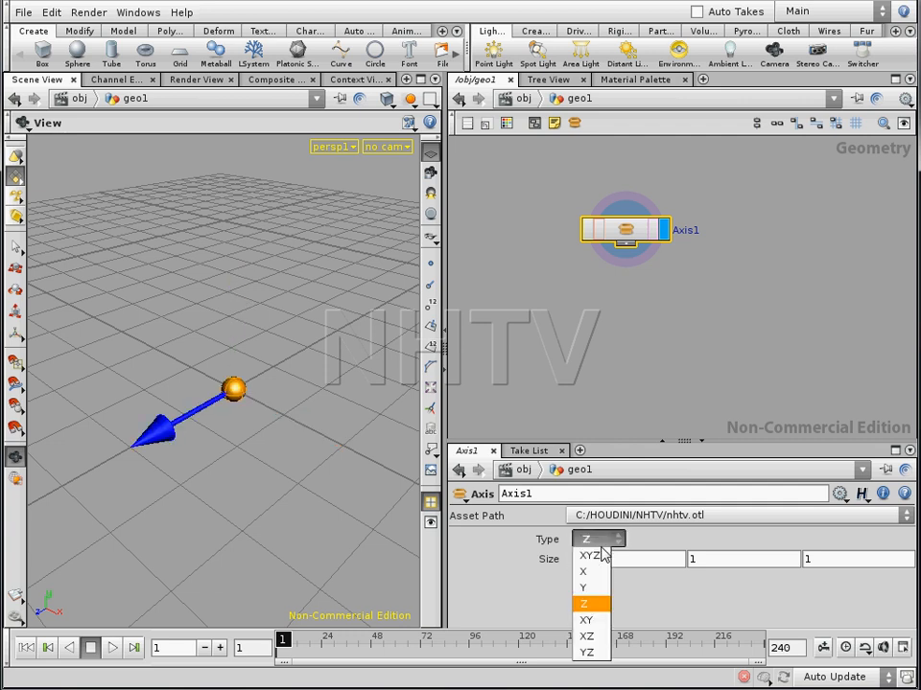
click(594, 620)
click(605, 539)
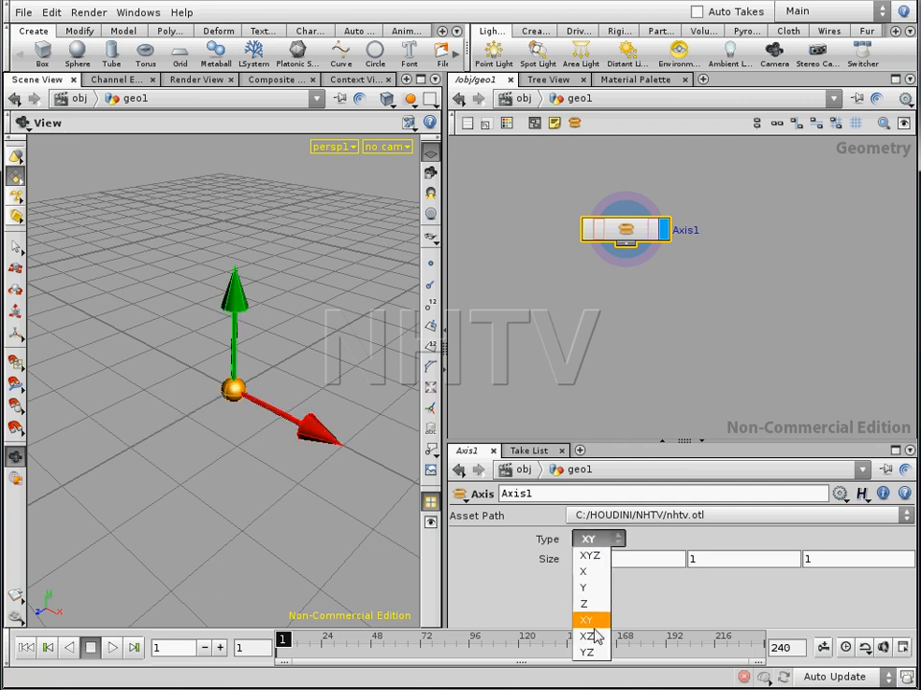
click(594, 636)
click(602, 542)
click(593, 652)
click(596, 540)
click(595, 555)
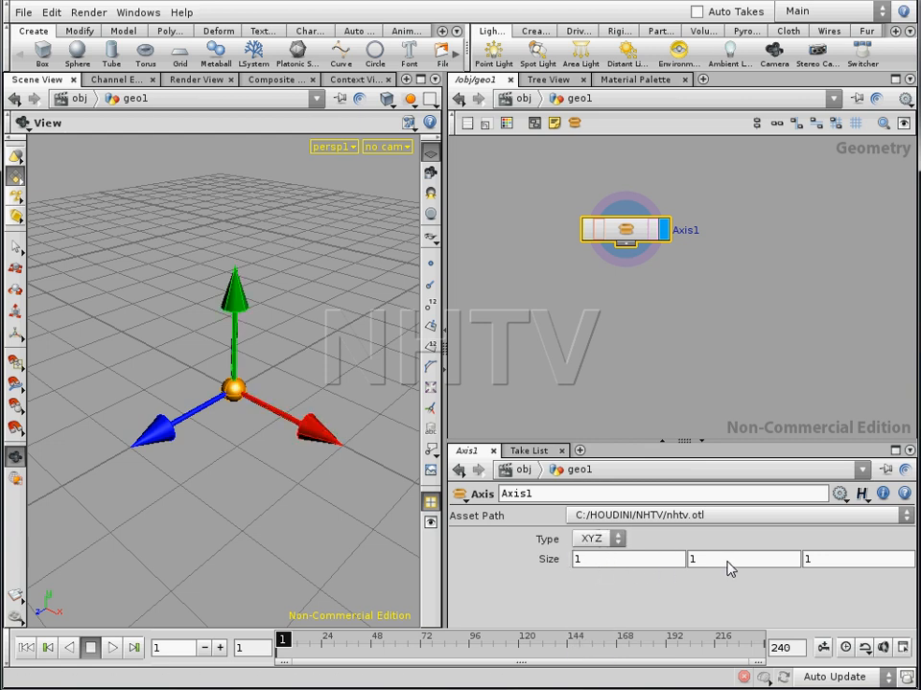
Step: Try an X size of 1.1 on the Axis node
middle_drag(585, 571, 666, 565)
drag(573, 570, 614, 564)
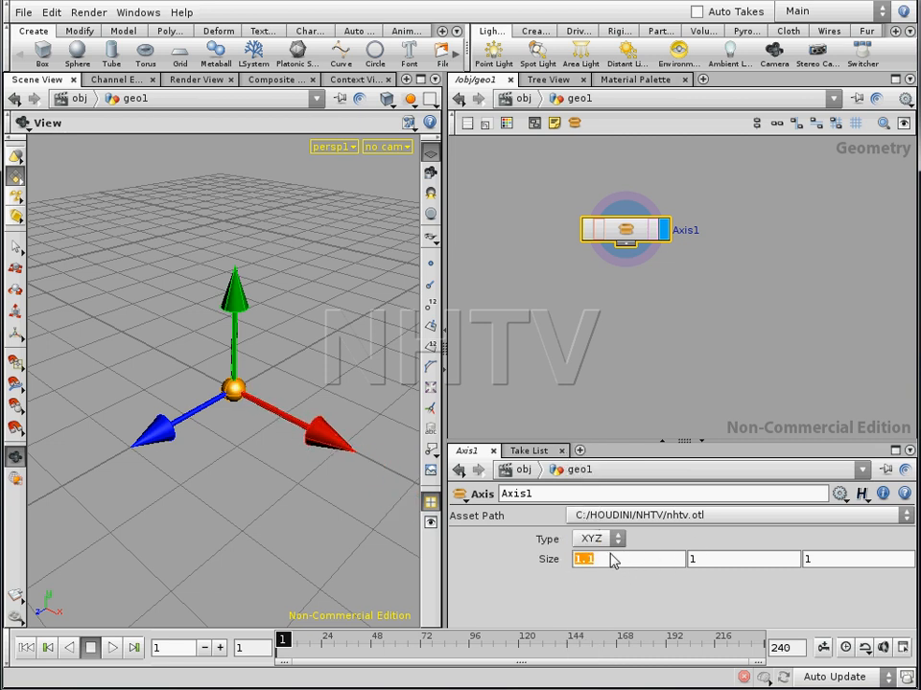
Step: Move the Axis node further left in the network to make room beside it
drag(272, 335, 332, 396)
drag(621, 236, 551, 236)
middle_drag(277, 376, 248, 385)
right_drag(248, 384, 197, 406)
drag(263, 391, 236, 375)
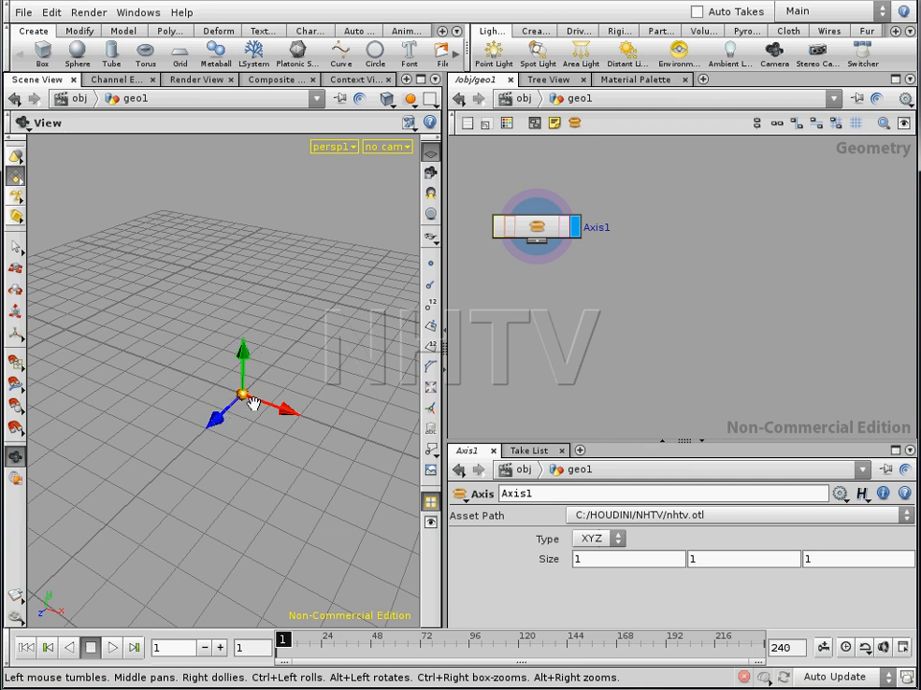
Step: Add a Sphere node to the right of the Axis node and make it the displayed node
key(Tab)
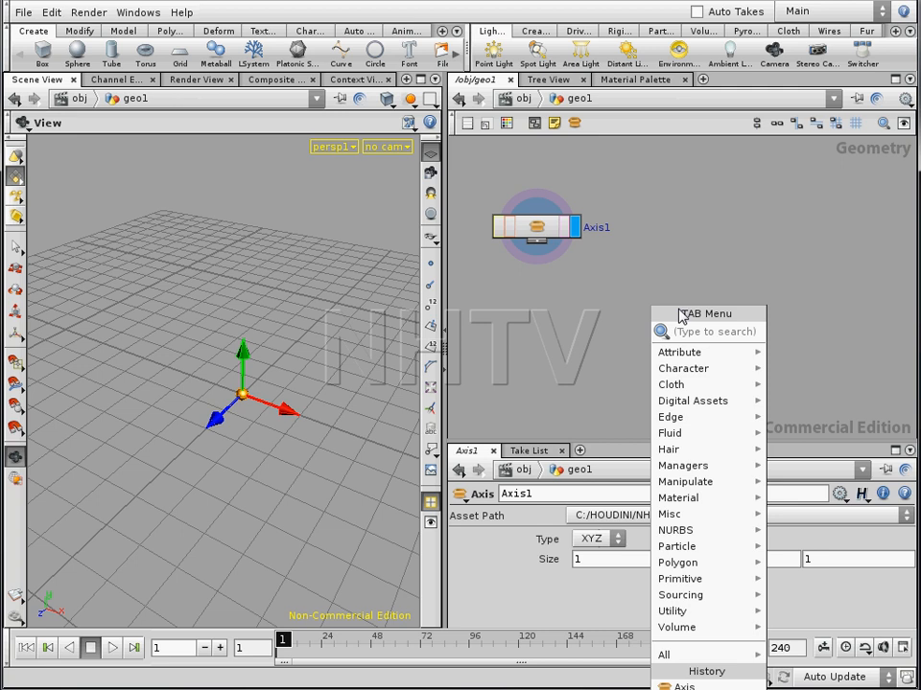
text(Sphere)
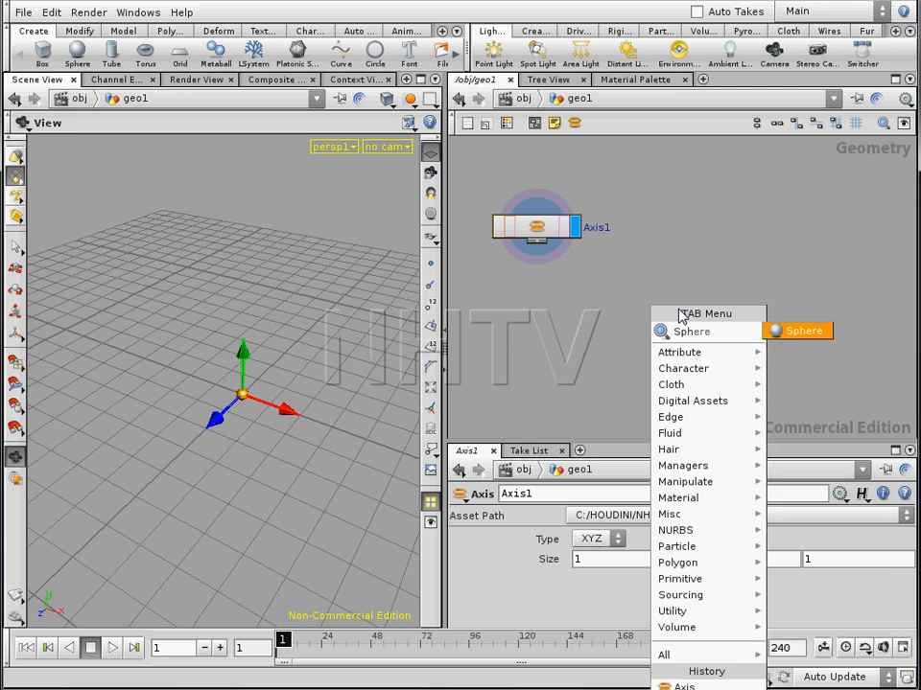
click(802, 334)
click(737, 240)
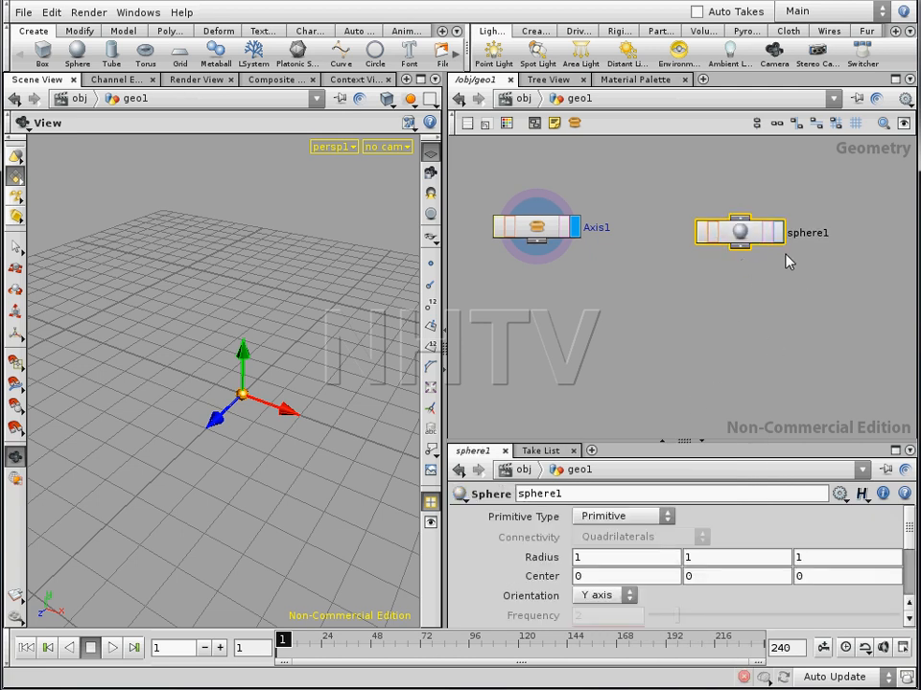
click(777, 233)
Step: Set the sphere's radius to 4 on all three axes
middle_drag(543, 558, 583, 539)
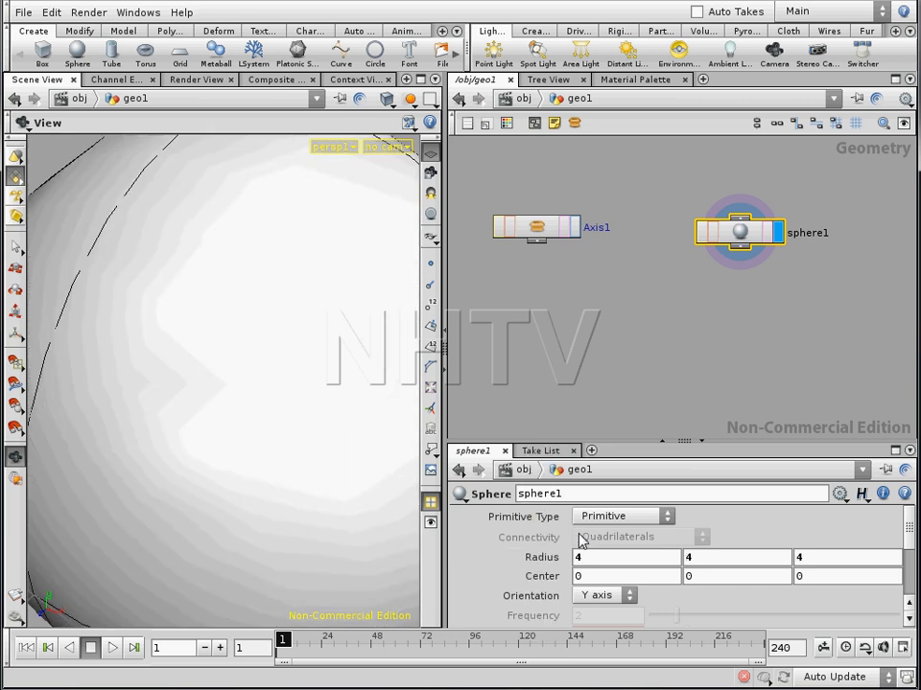
drag(232, 428, 286, 420)
right_drag(286, 420, 203, 438)
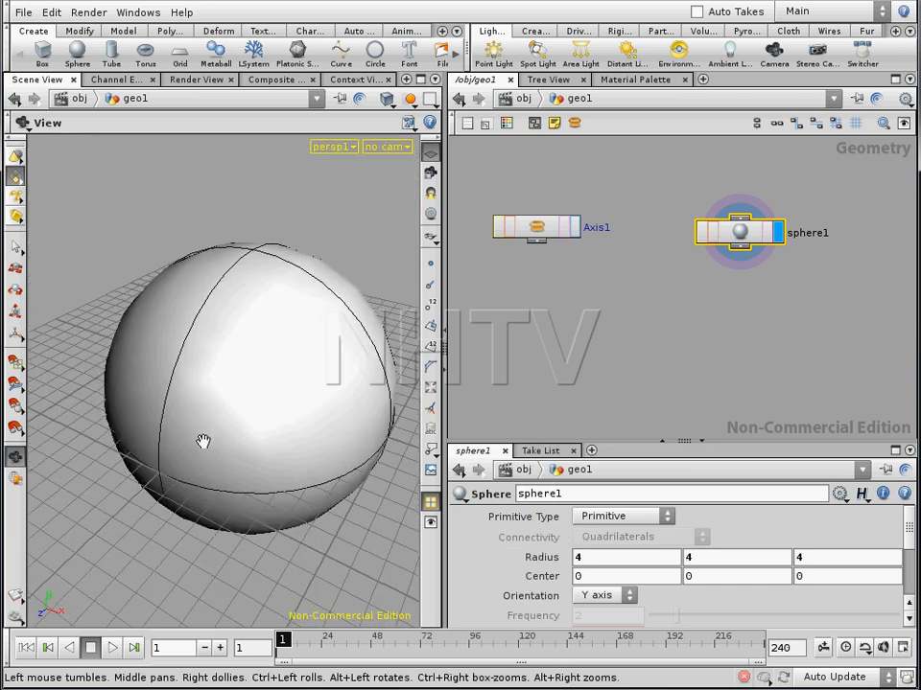
Step: Change the sphere's primitive type to Polygon and set its frequency to 4
click(621, 518)
click(628, 547)
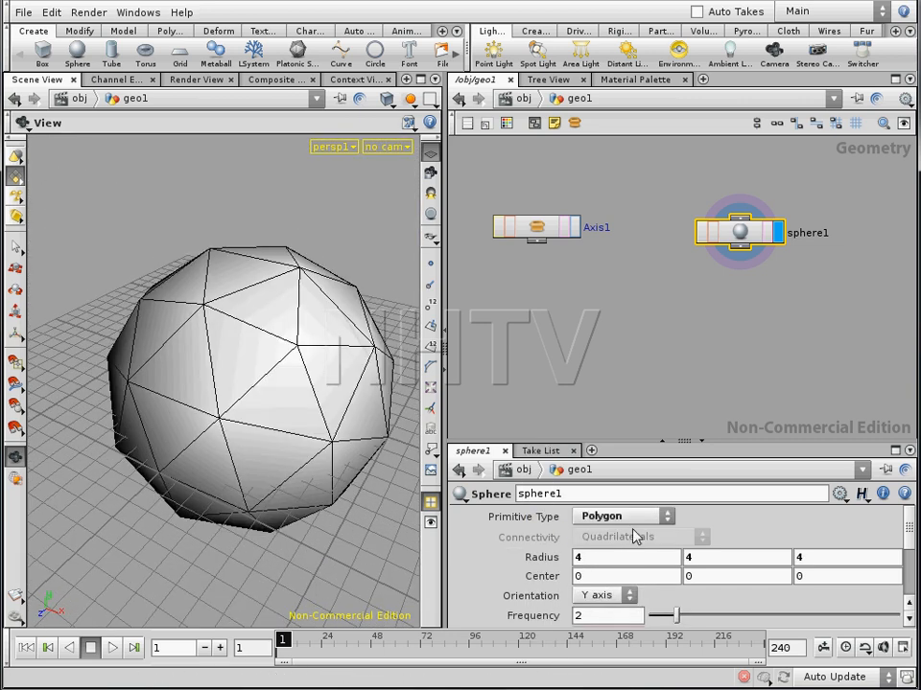
drag(683, 443, 641, 365)
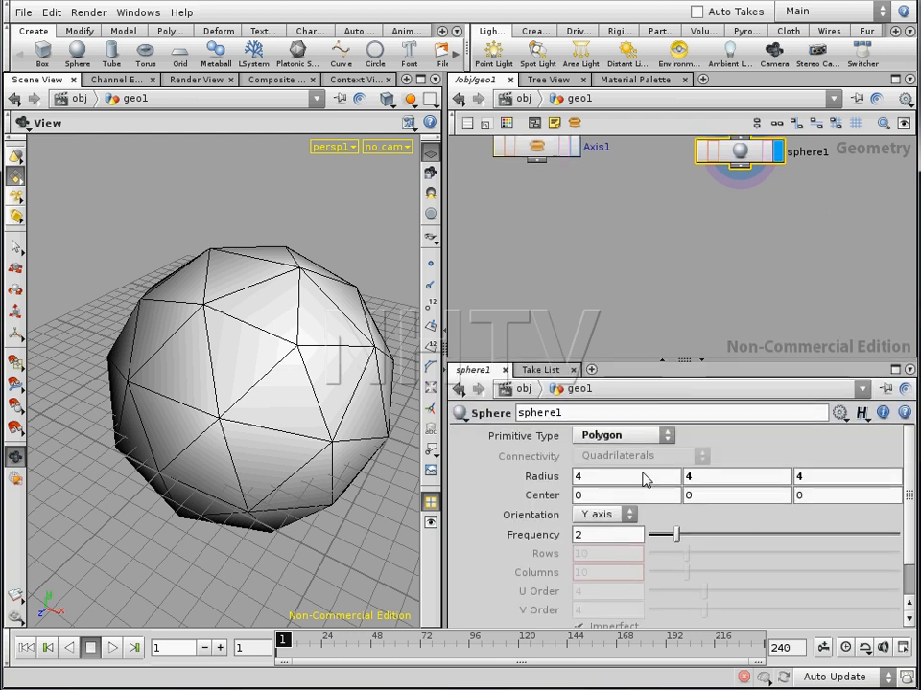
drag(678, 537, 733, 535)
Step: Add a Copy node below the Axis and Sphere nodes
click(613, 271)
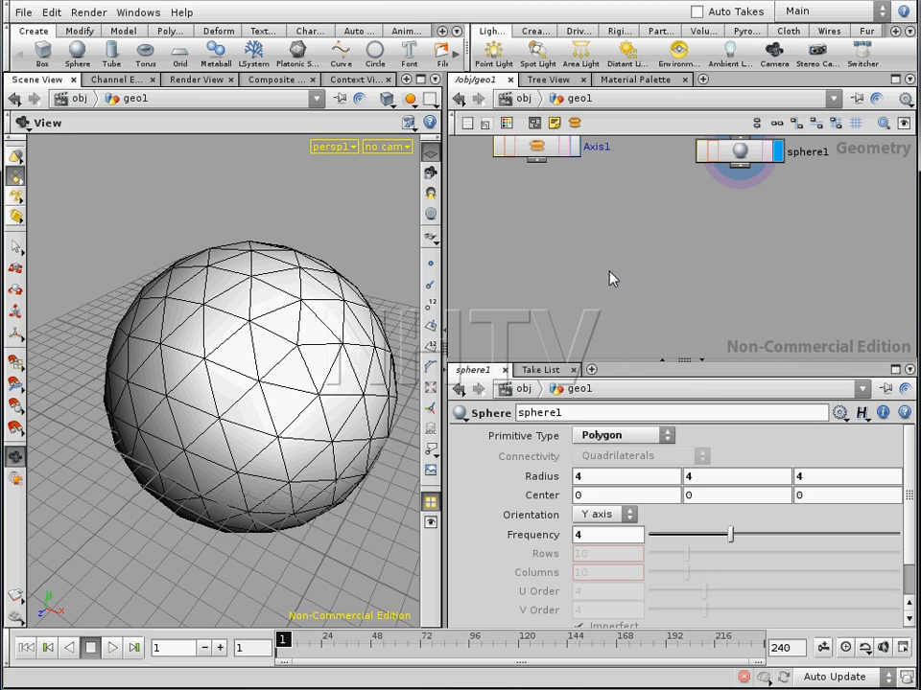
key(Tab)
text(c)
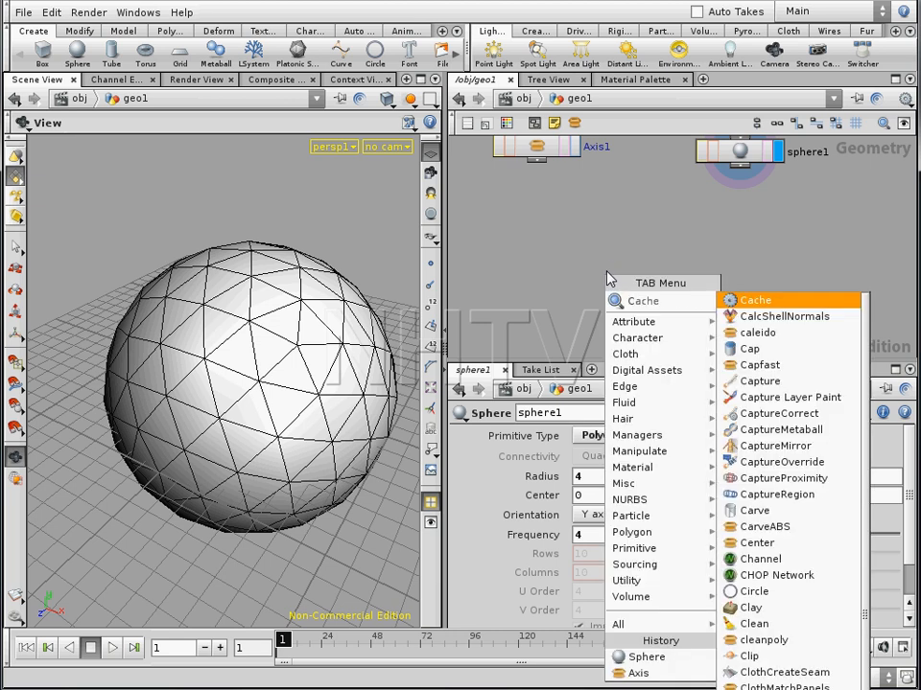
text(op)
click(753, 317)
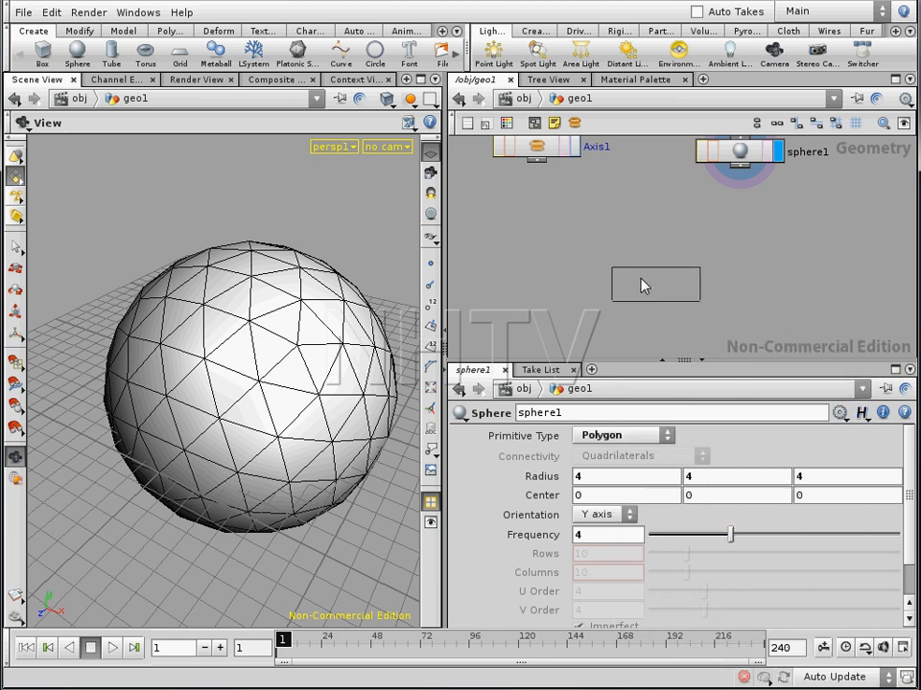
click(605, 274)
Step: Wire Axis into the Copy node's first input and the sphere into its second, and make Copy the displayed node
middle_drag(594, 215, 601, 251)
drag(543, 209, 626, 309)
drag(747, 226, 673, 307)
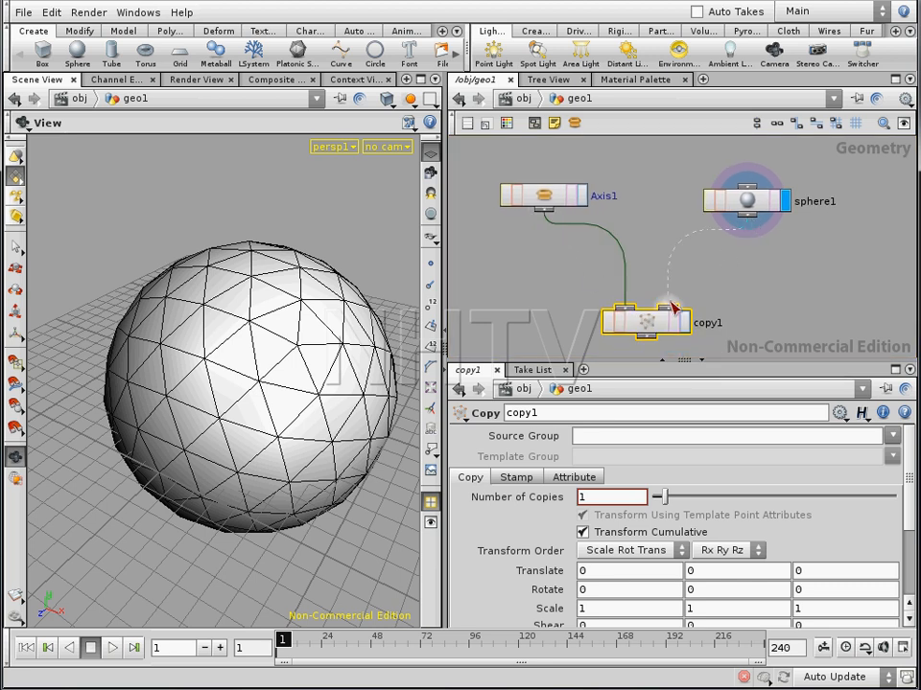
click(674, 308)
click(684, 322)
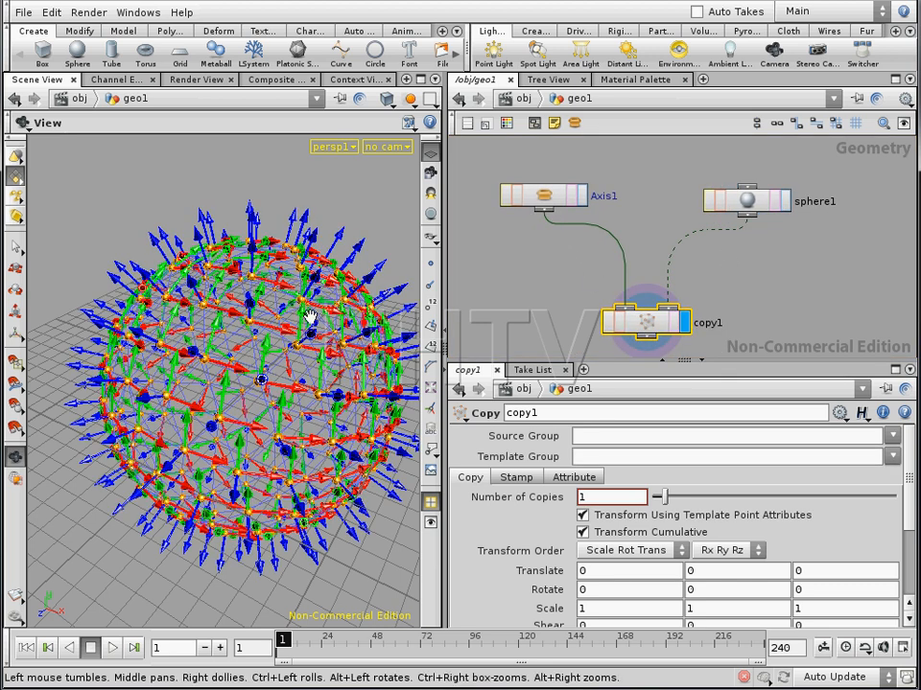
Step: Examine from several angles and distances how the axis copies are oriented on the sphere's points
mouse_move(292, 230)
mouse_down()
mouse_move(263, 282)
mouse_move(307, 252)
mouse_move(299, 240)
mouse_up()
click(387, 99)
click(423, 223)
drag(261, 308, 254, 309)
middle_drag(256, 309, 209, 321)
right_drag(208, 321, 242, 326)
drag(242, 325, 293, 329)
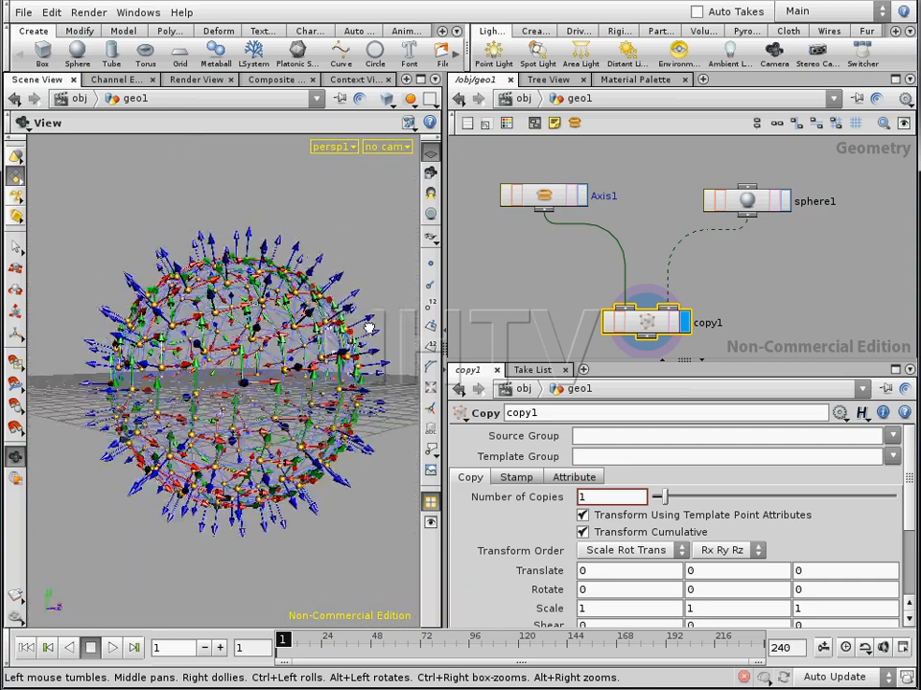
right_drag(328, 333, 378, 329)
middle_drag(378, 329, 345, 355)
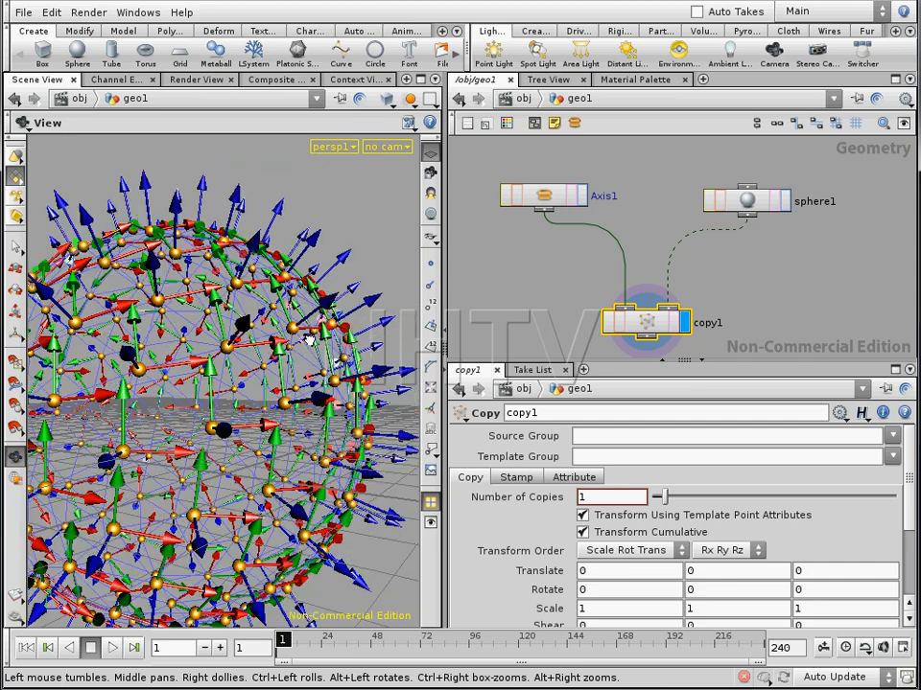
drag(345, 355, 336, 305)
drag(211, 245, 240, 335)
middle_drag(240, 334, 268, 305)
right_drag(207, 365, 221, 357)
drag(221, 358, 242, 368)
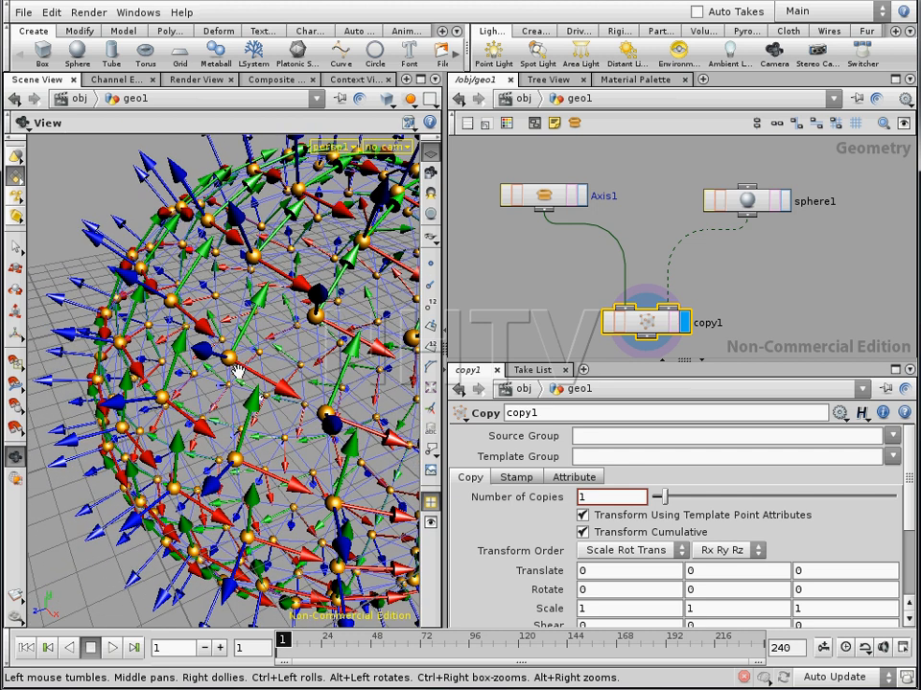
drag(252, 374, 356, 329)
right_drag(356, 329, 273, 349)
drag(273, 350, 250, 326)
drag(262, 375, 272, 384)
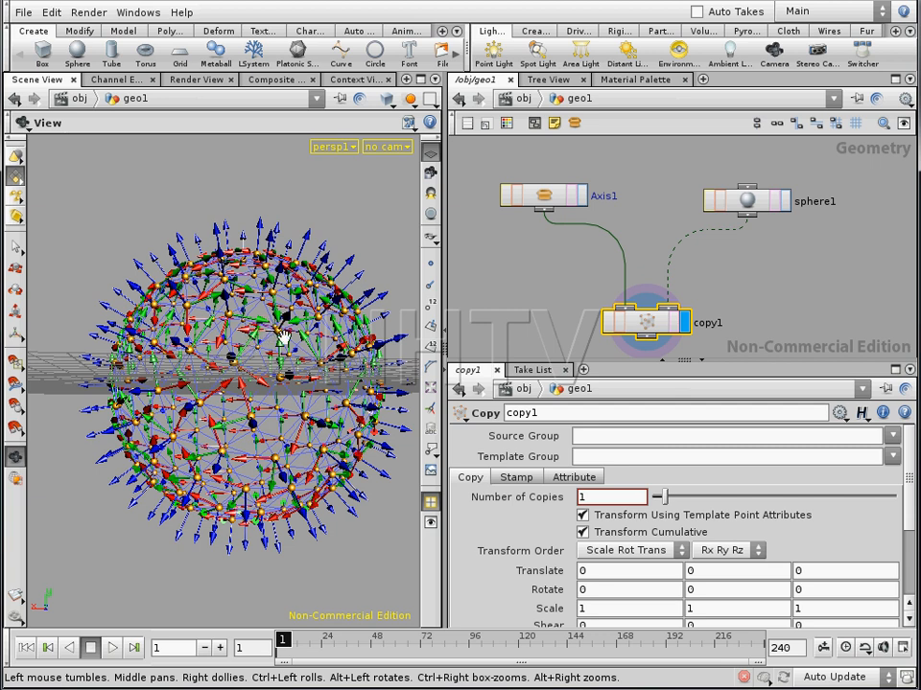
drag(274, 382, 361, 300)
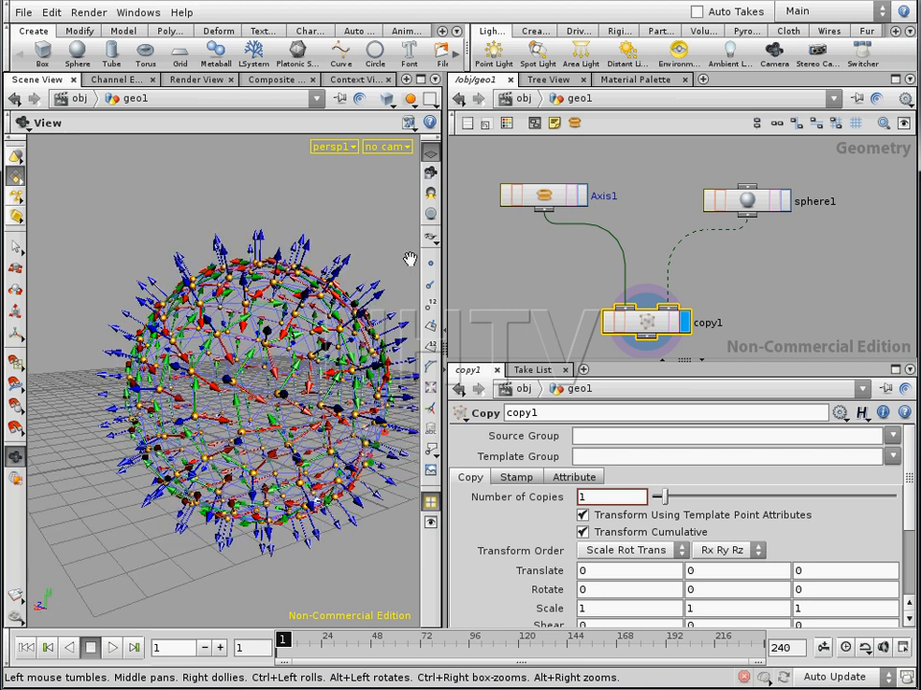
Step: Open the Copy node's help and read through its local variables, including the point attribute variables
drag(590, 362, 591, 357)
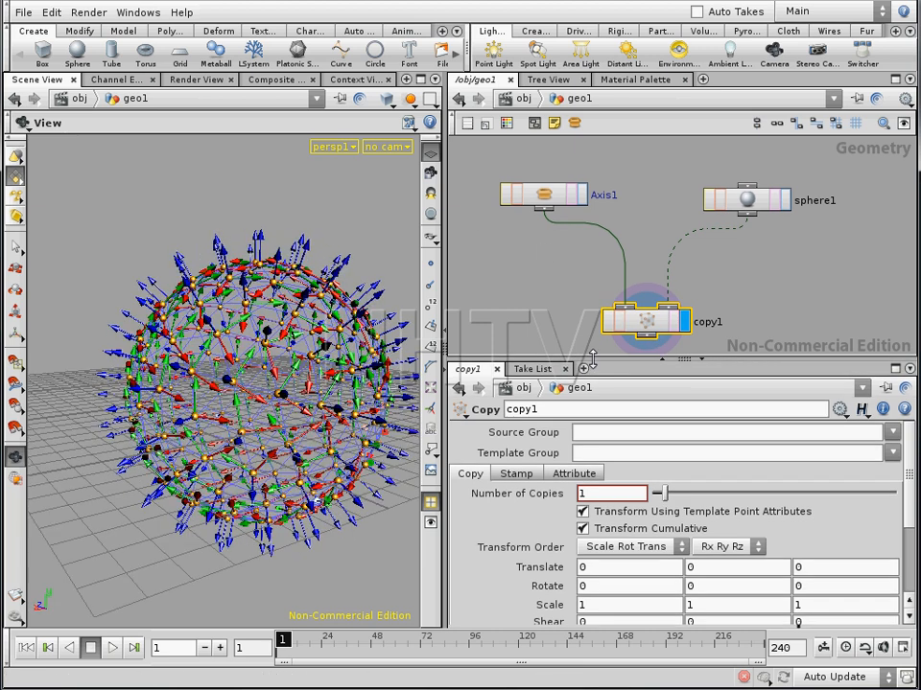
click(904, 408)
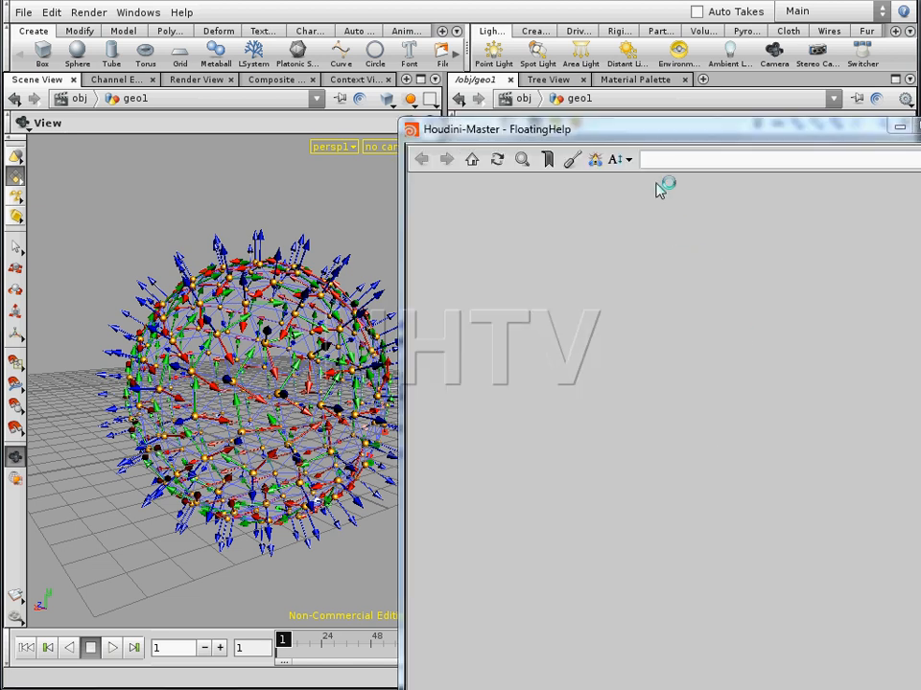
drag(652, 142, 354, 44)
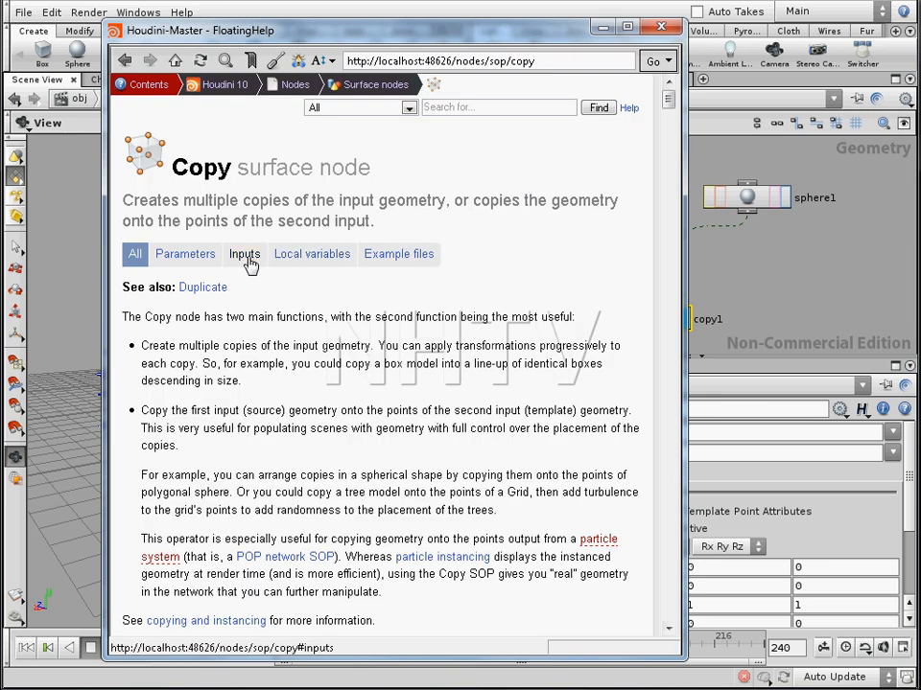
click(292, 255)
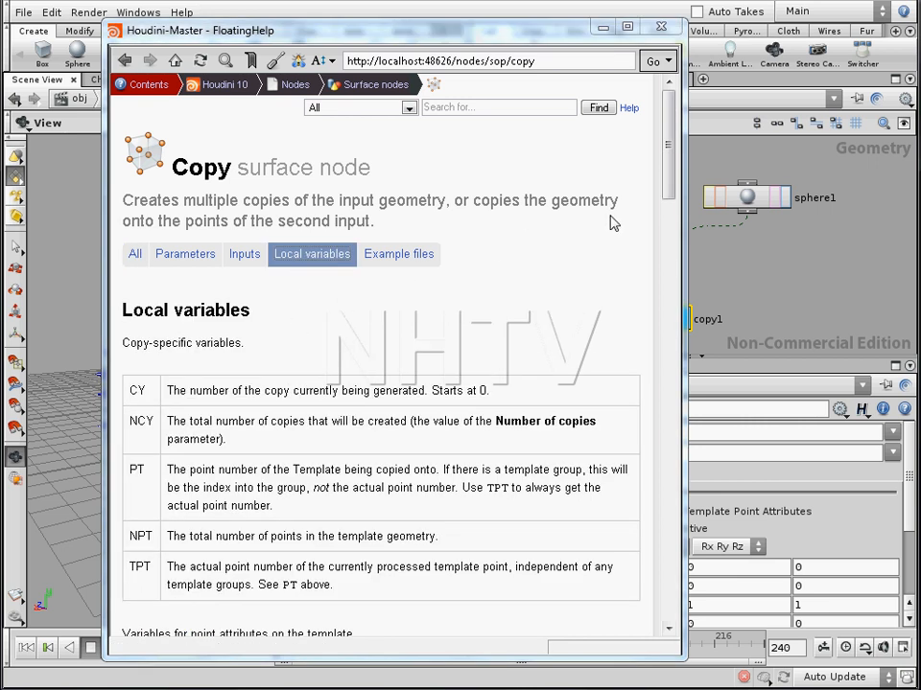
drag(674, 179, 669, 542)
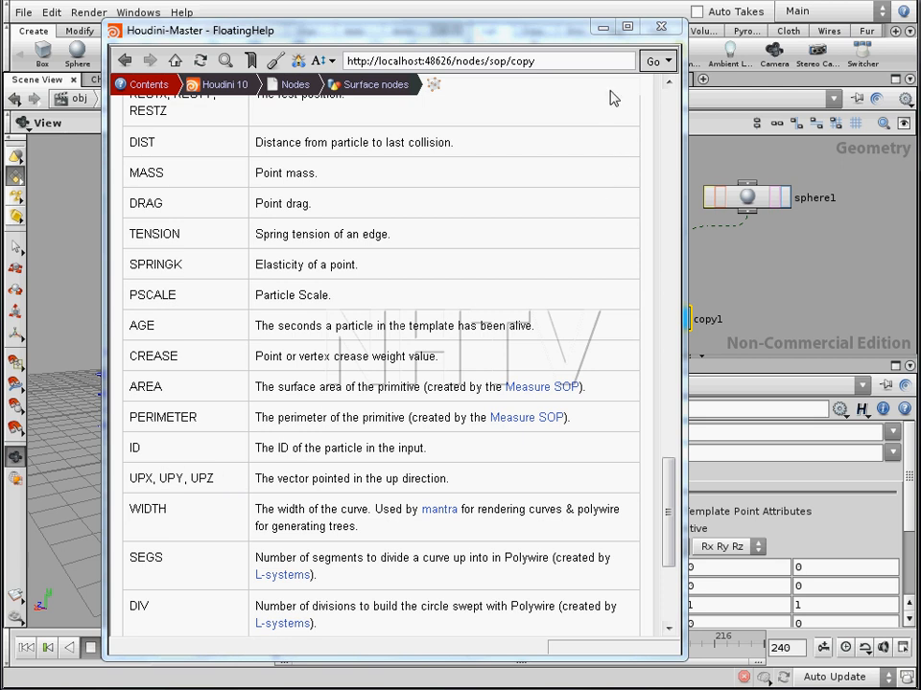
click(603, 28)
Step: Inspect the directions of the blue, green and red axes on the copies around the sphere
drag(245, 269, 270, 271)
scroll(273, 280, up, 5)
scroll(278, 292, down, 8)
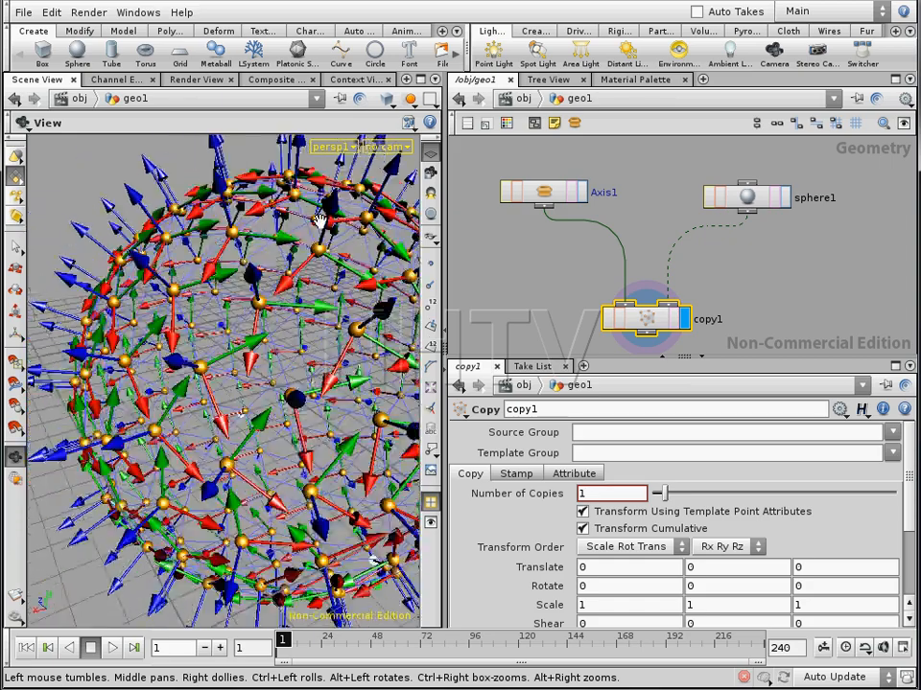
drag(278, 280, 144, 343)
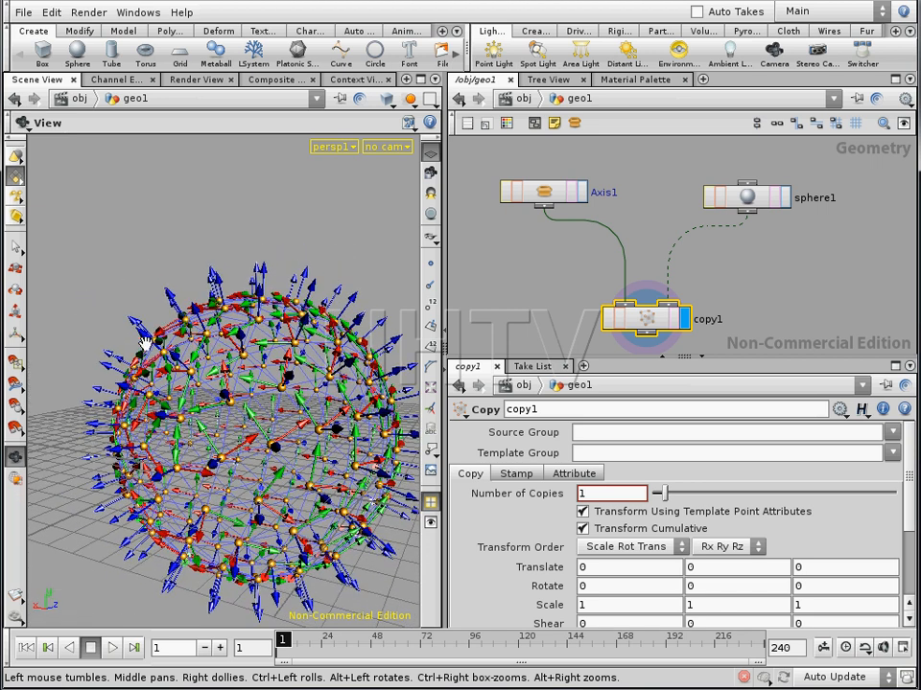
drag(192, 288, 272, 392)
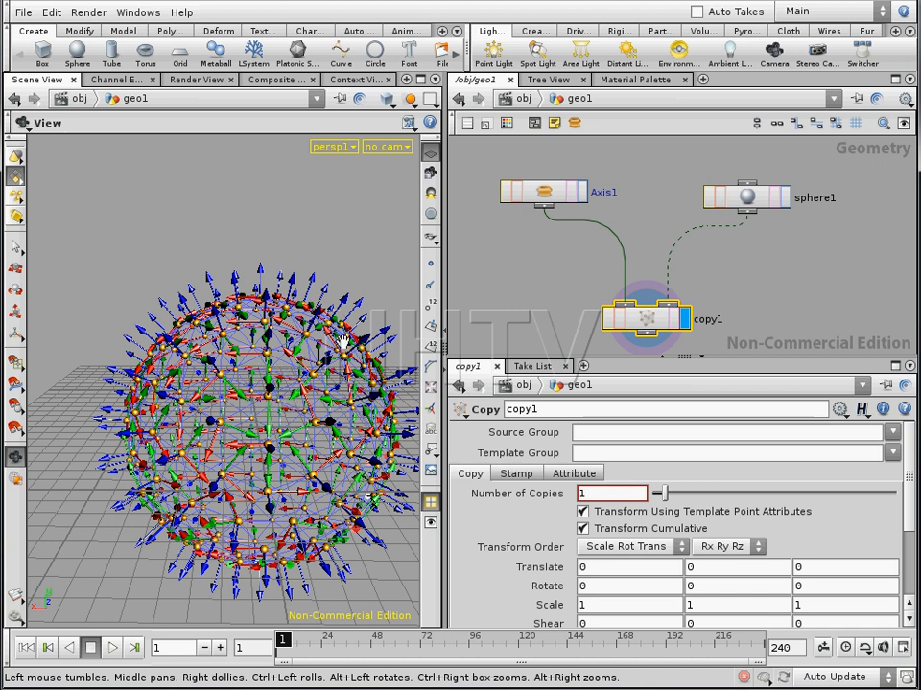
Step: Move the Copy node lower and the Sphere node higher in the network to make room between them
middle_drag(764, 257, 713, 232)
drag(597, 290, 581, 327)
click(667, 278)
middle_drag(688, 261, 672, 266)
drag(689, 188, 714, 175)
key(Tab)
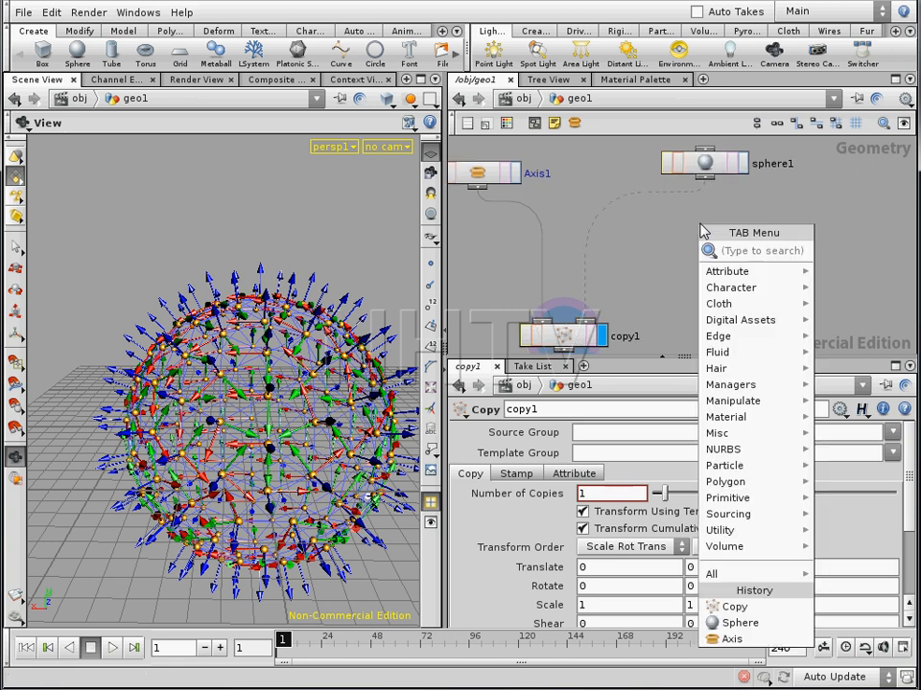
key(Escape)
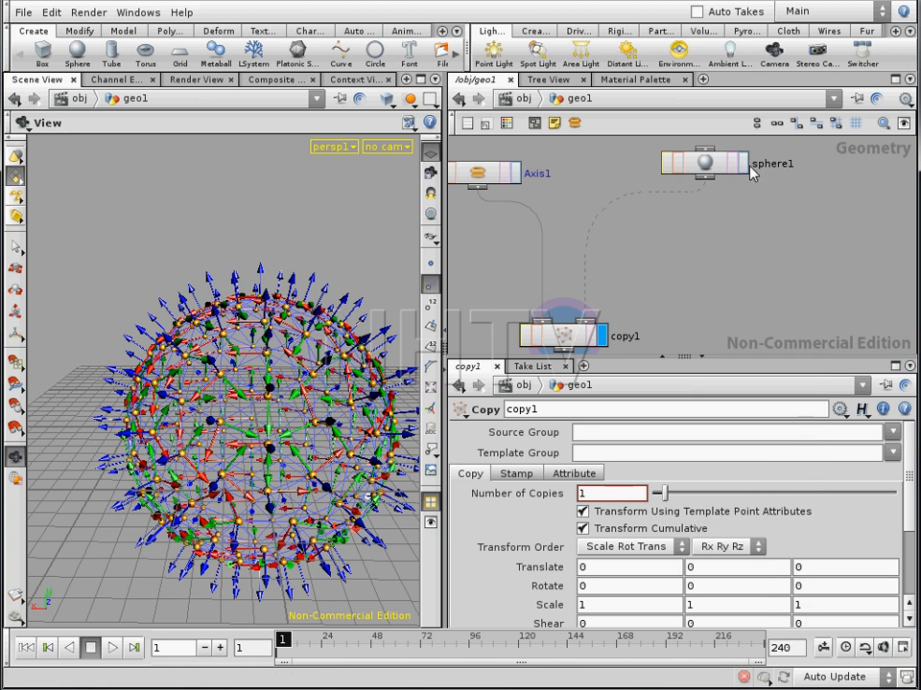
Step: Display the sphere node on its own and check its surface for point normals
click(744, 165)
drag(345, 335, 306, 337)
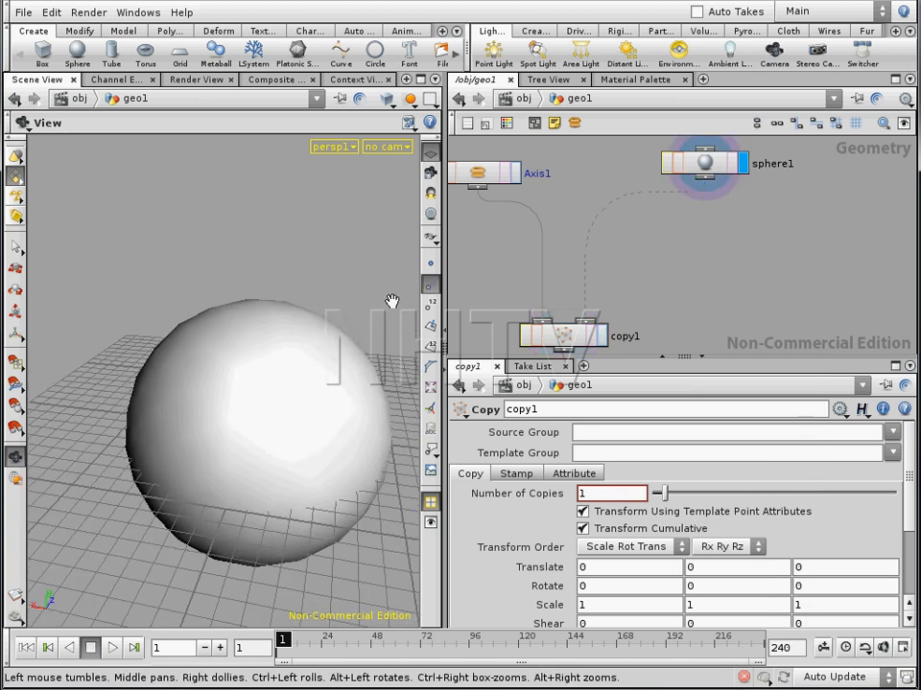
mouse_move(284, 234)
mouse_down()
mouse_move(298, 365)
mouse_move(311, 362)
mouse_move(304, 349)
mouse_up()
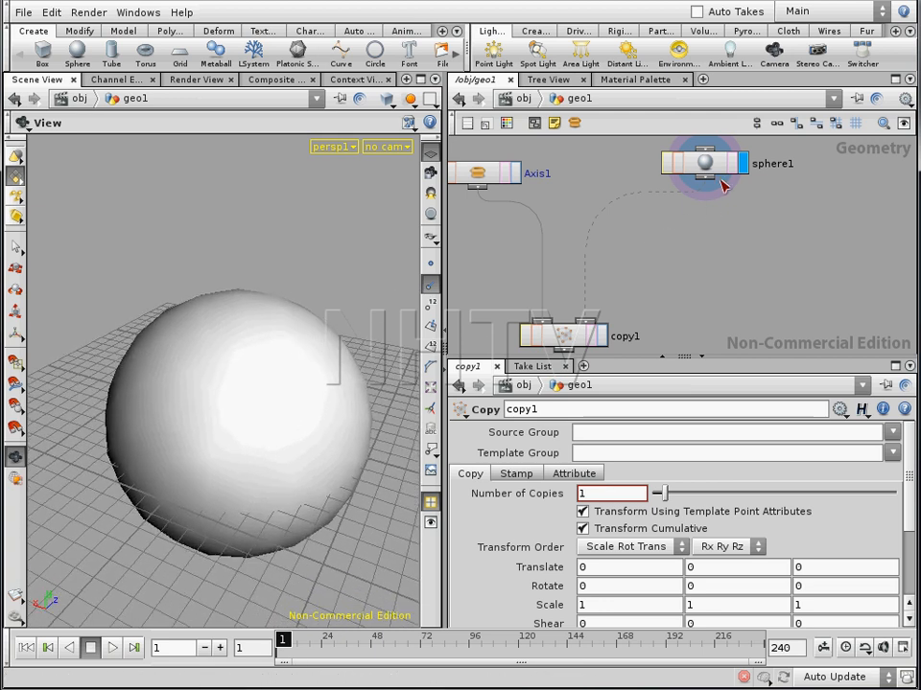
drag(289, 382, 364, 325)
drag(278, 334, 359, 310)
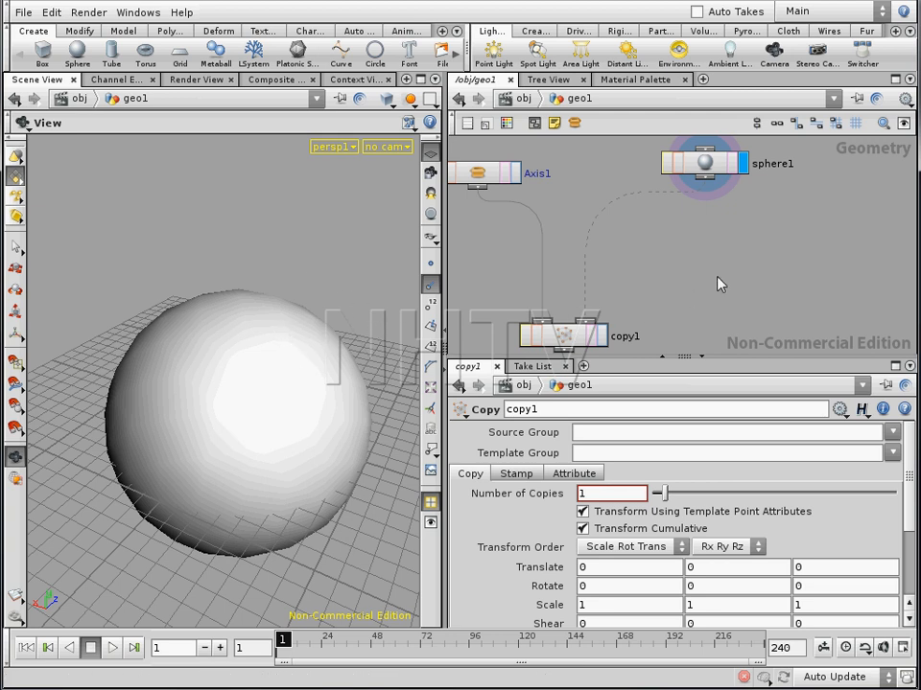
Step: Add a displayed Facet node fed by the sphere and enable its Pre-Compute Normals option
key(Tab)
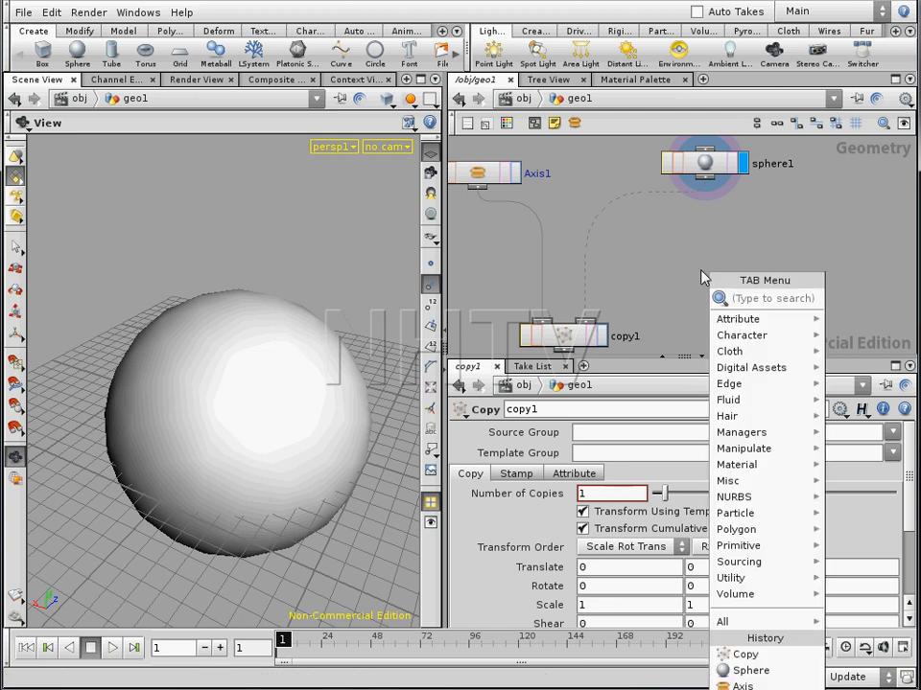
text(f)
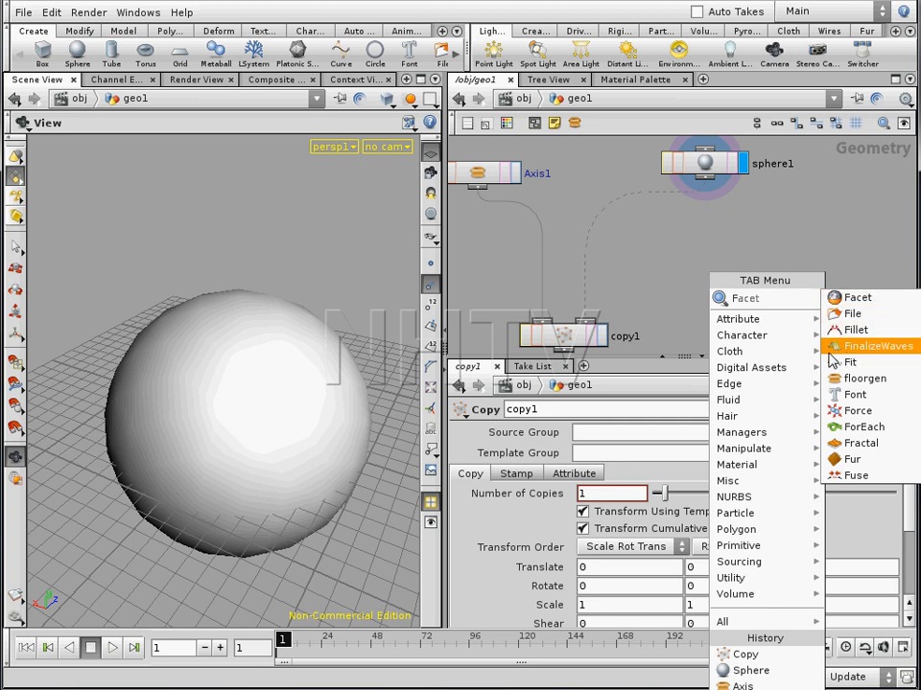
click(841, 300)
click(658, 245)
drag(706, 180, 660, 225)
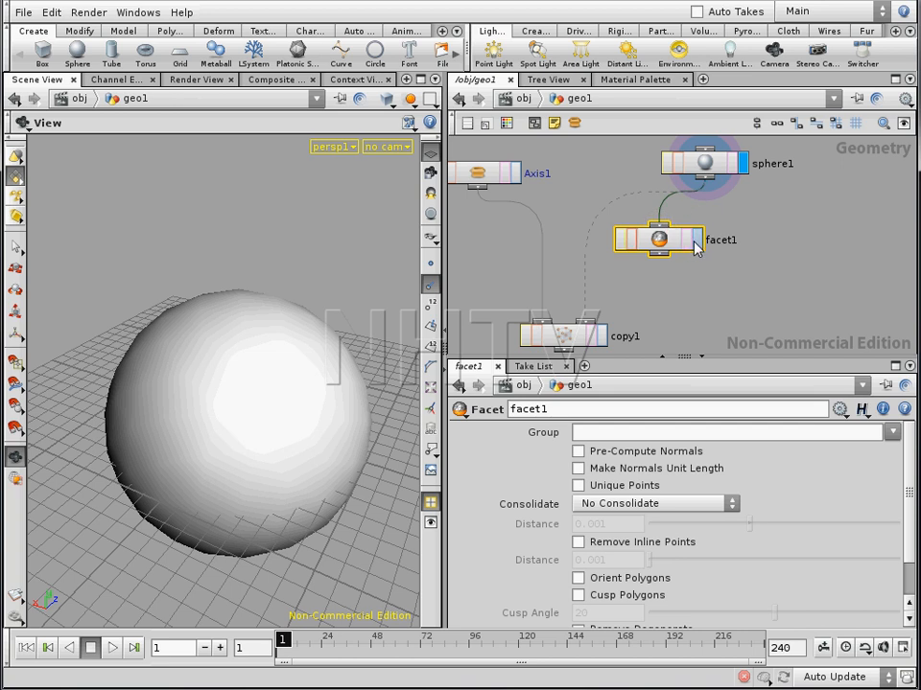
click(579, 452)
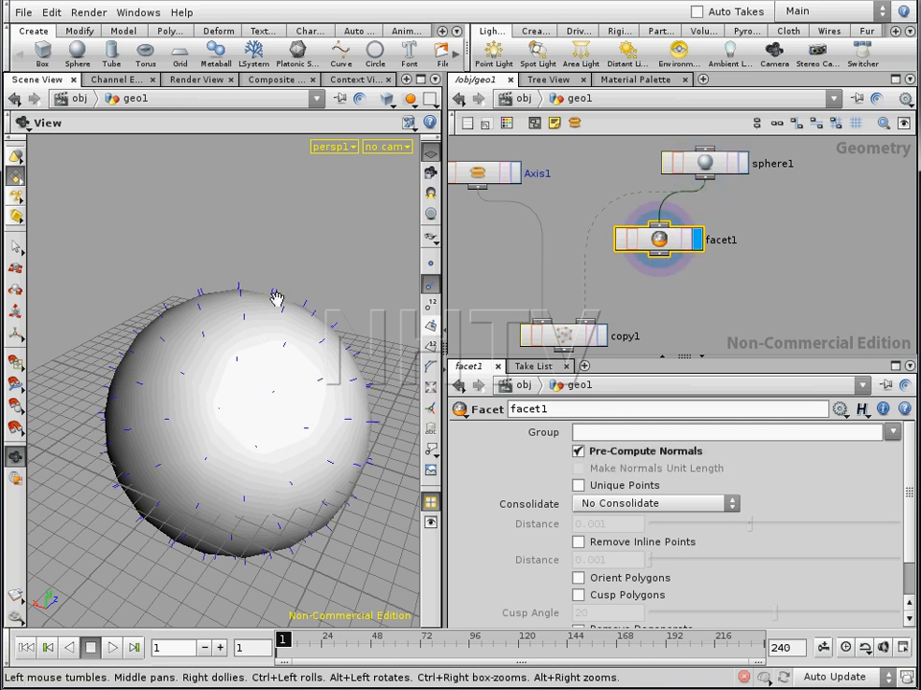
Step: Feed the Facet node into the Copy node's second input, display the Copy node, and align Facet under the sphere
click(602, 335)
drag(298, 428, 402, 331)
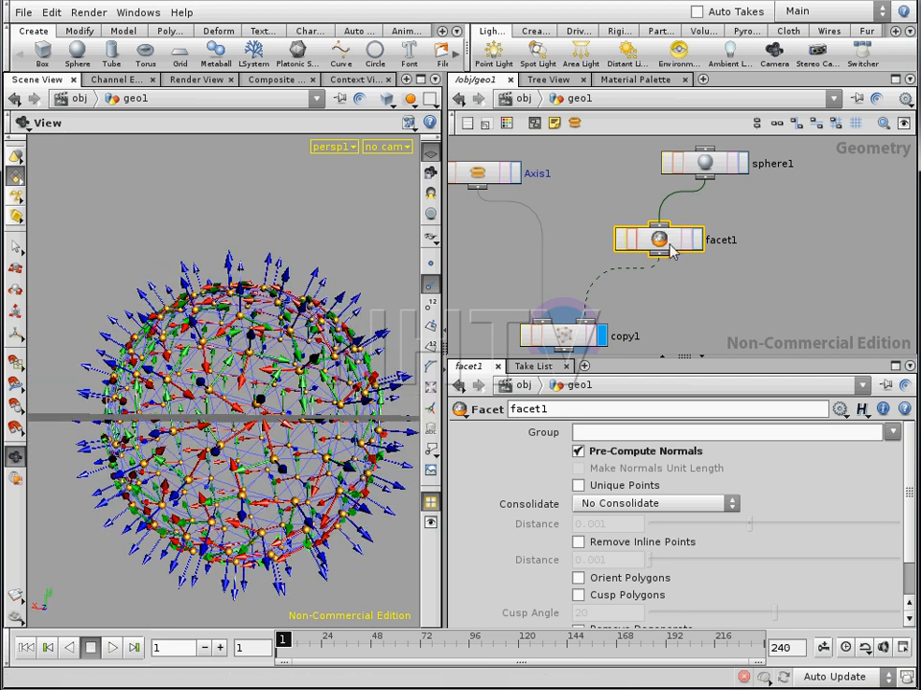
drag(662, 246, 707, 226)
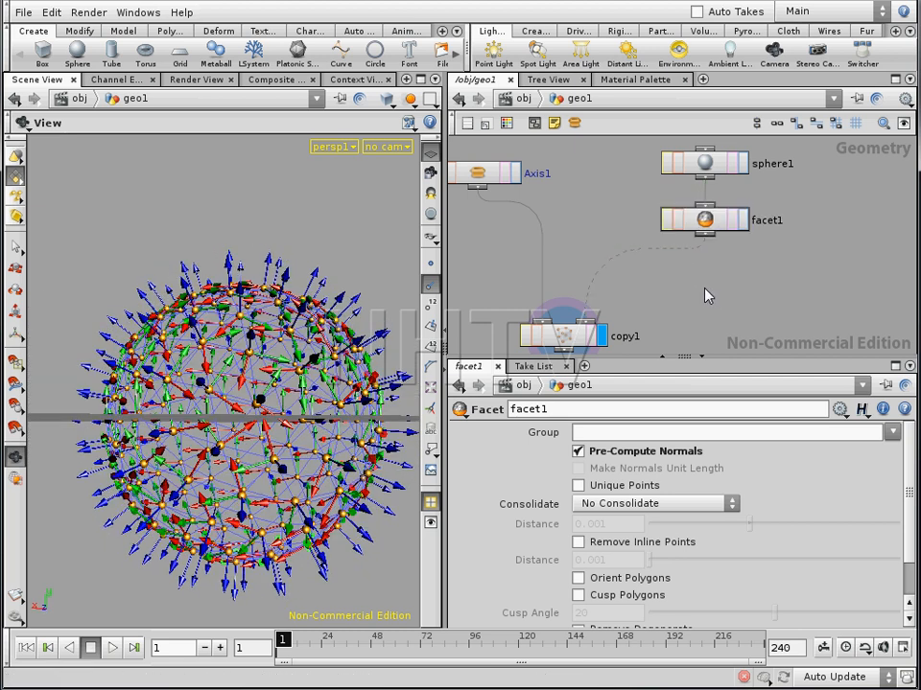
Step: Insert an AttribCreate node between the Facet and Copy nodes and align it below Facet
key(Tab)
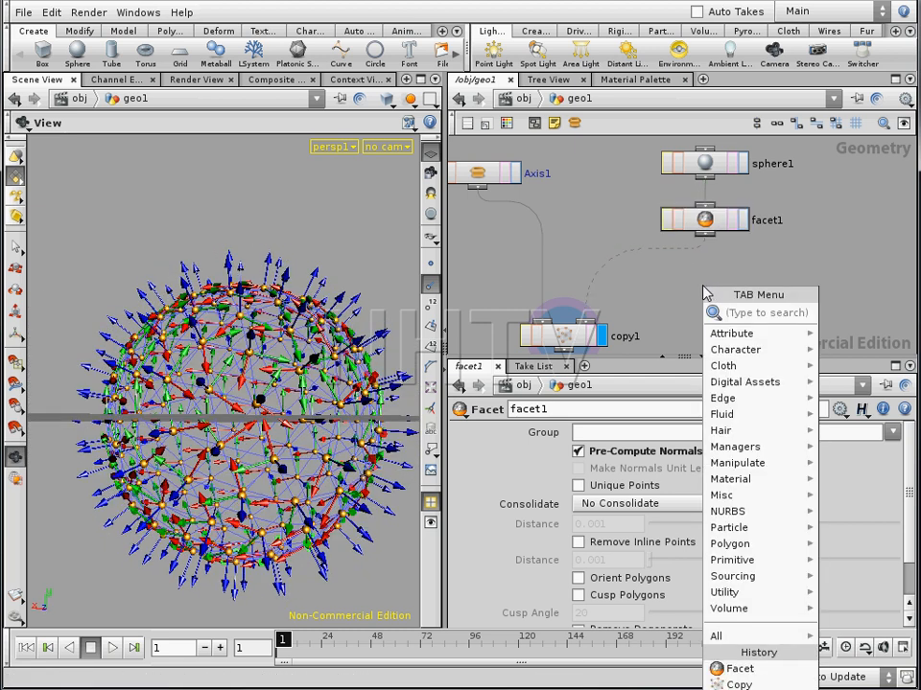
text(attrib)
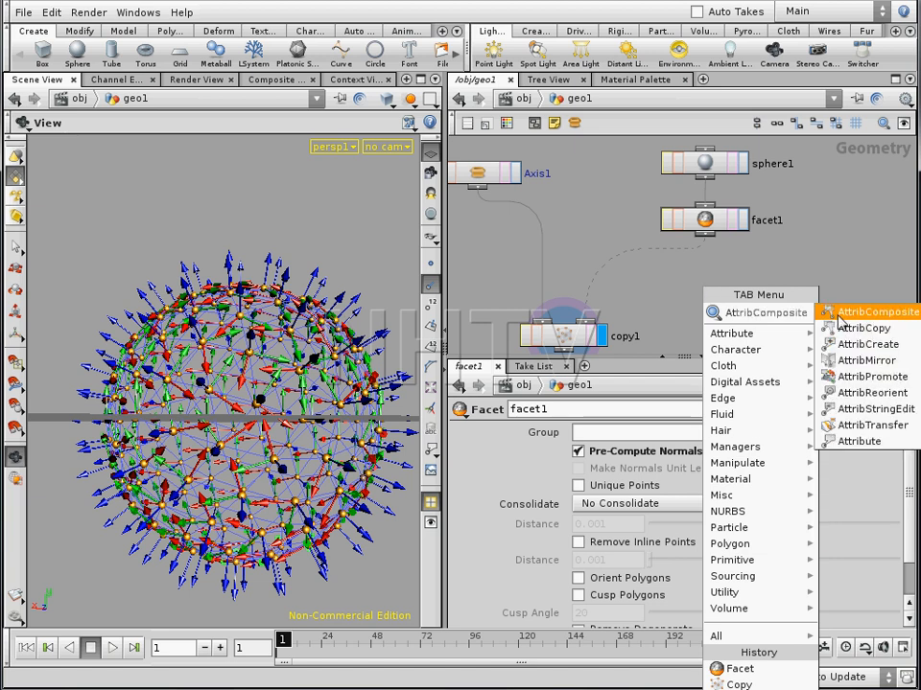
click(858, 343)
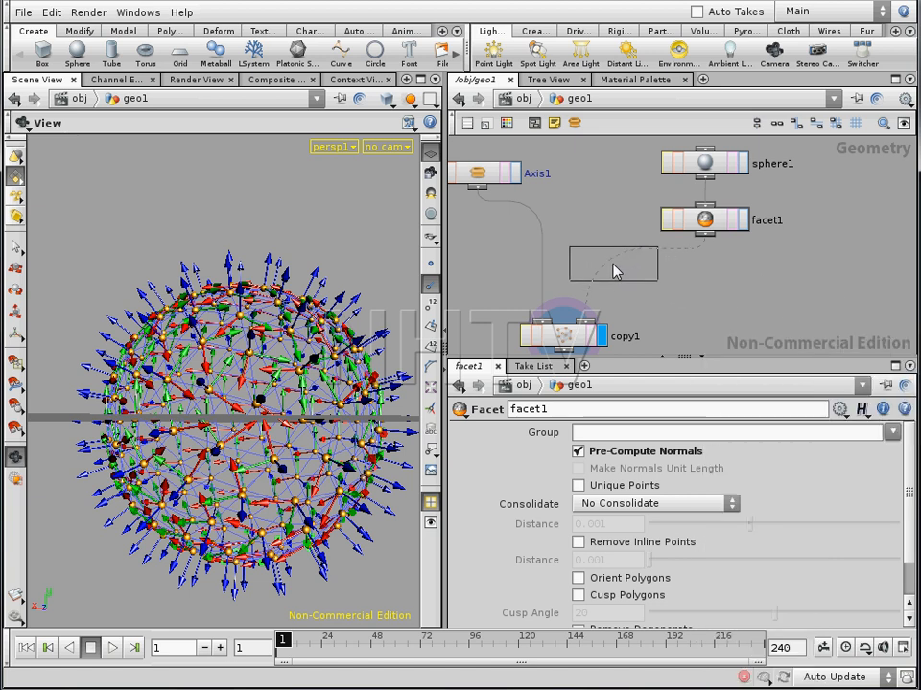
click(615, 272)
drag(627, 271, 717, 274)
middle_drag(630, 209, 627, 236)
drag(698, 250, 698, 240)
drag(613, 186, 682, 236)
click(691, 321)
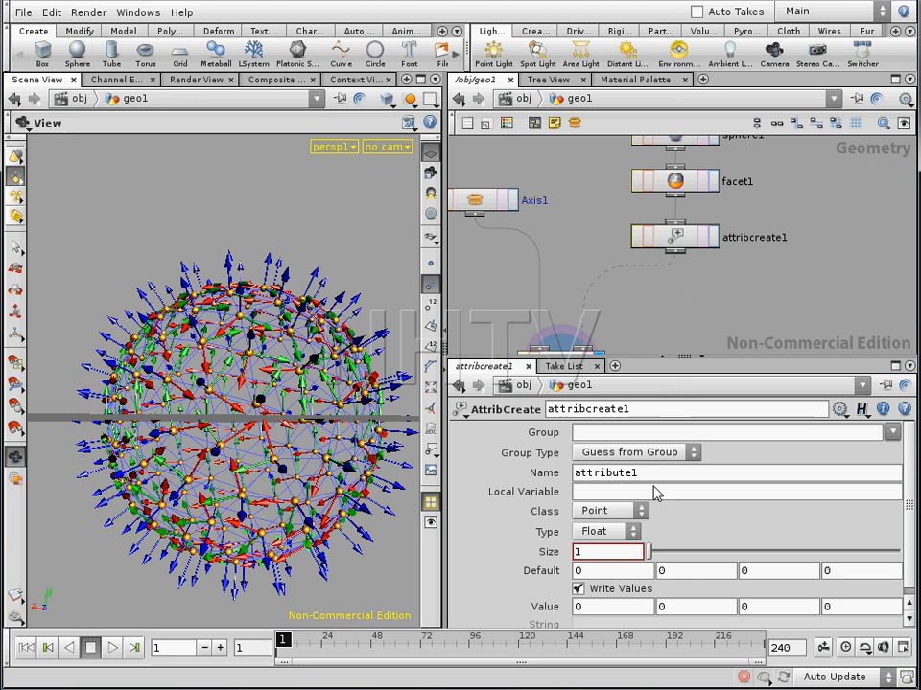
Step: Name the attribute made by the AttribCreate node up
double_click(633, 476)
text(up)
middle_drag(702, 300, 716, 251)
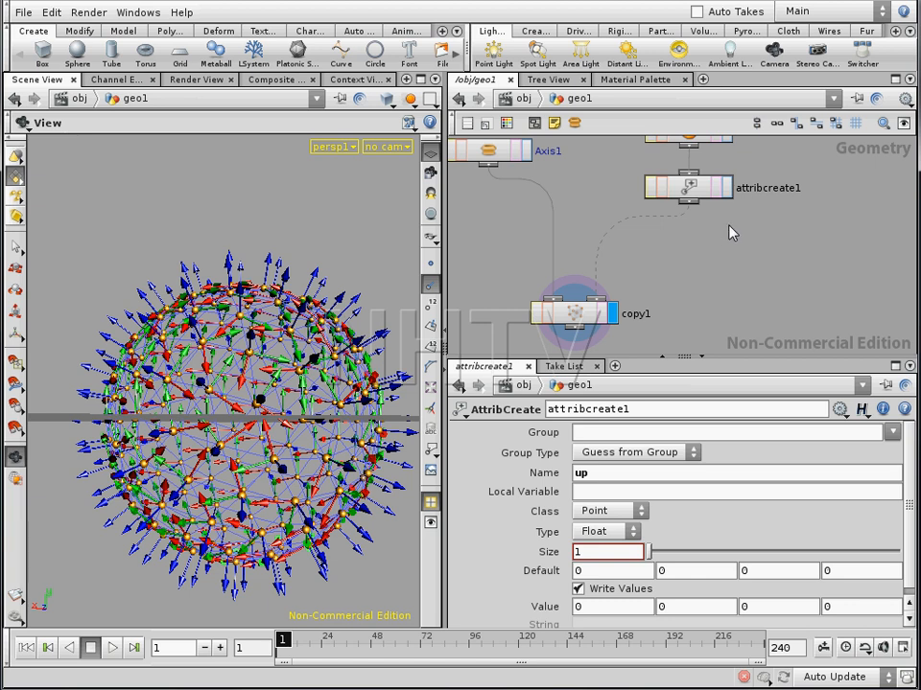
middle_drag(726, 250, 707, 275)
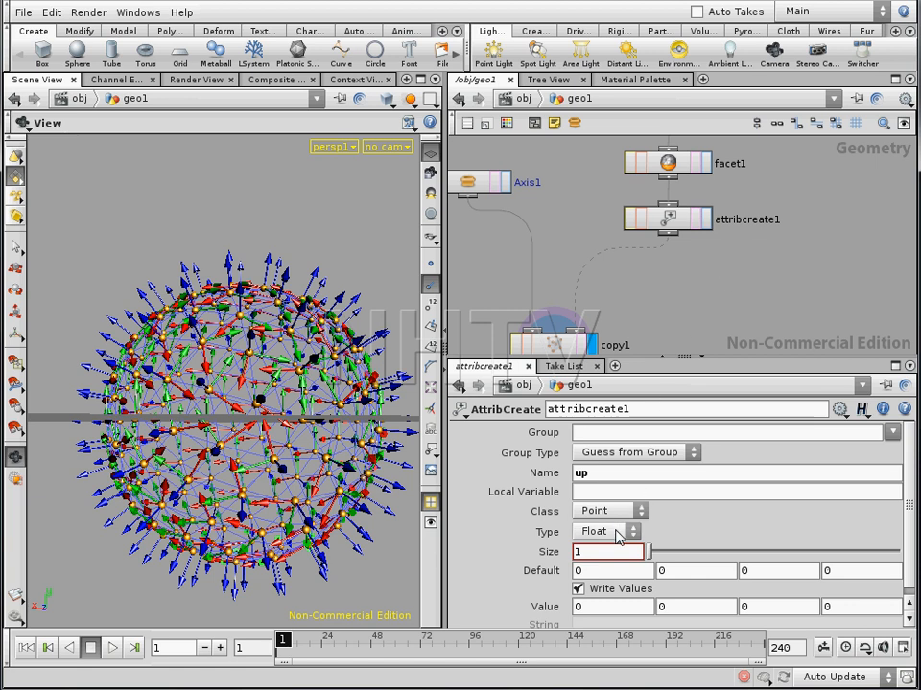
Step: Make the up attribute a Vector and set its written Y value to 1
drag(662, 553, 729, 551)
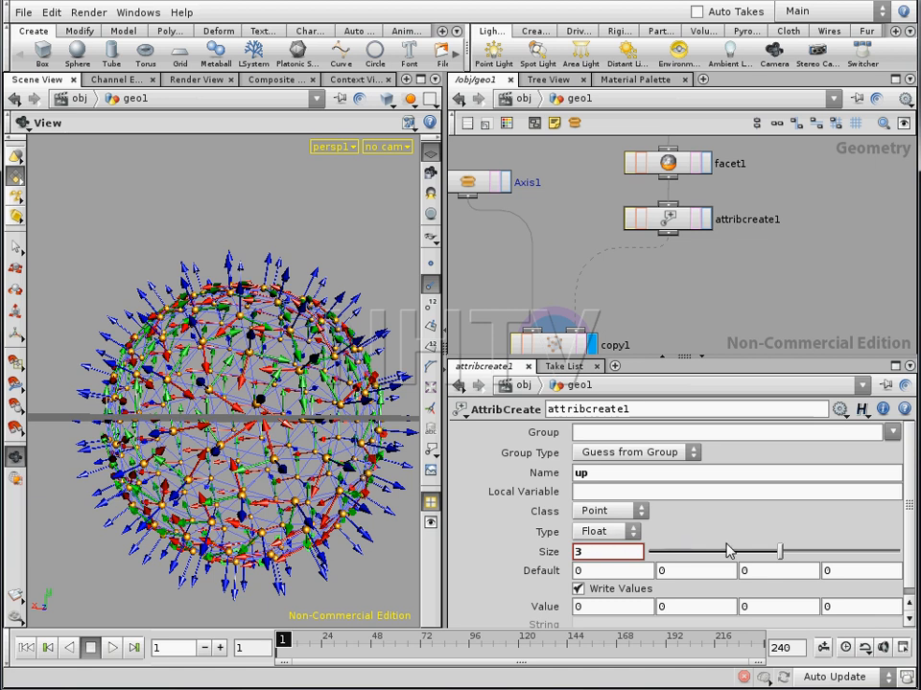
drag(781, 554, 640, 560)
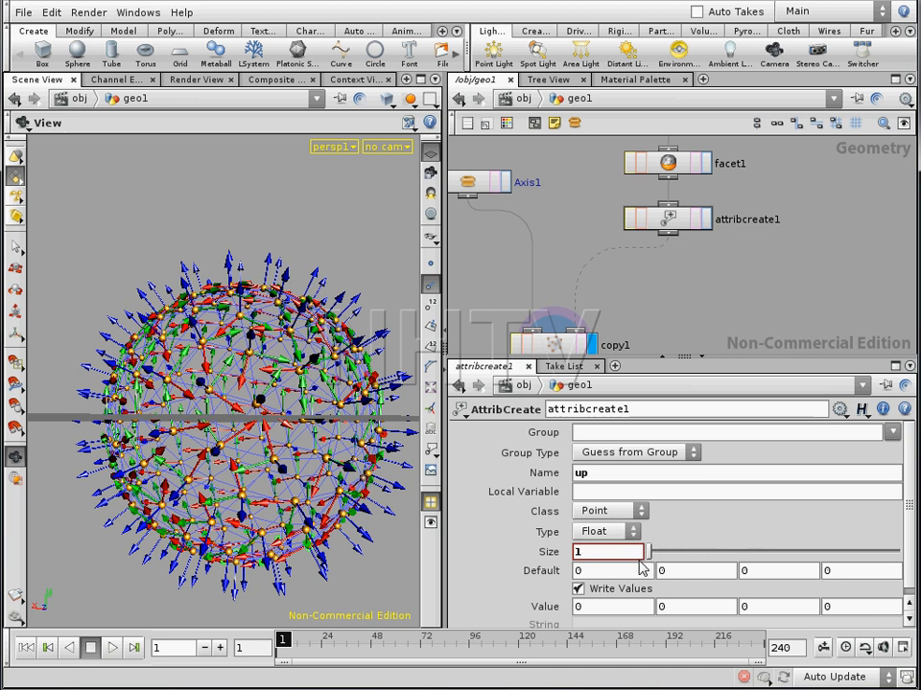
click(617, 538)
click(614, 578)
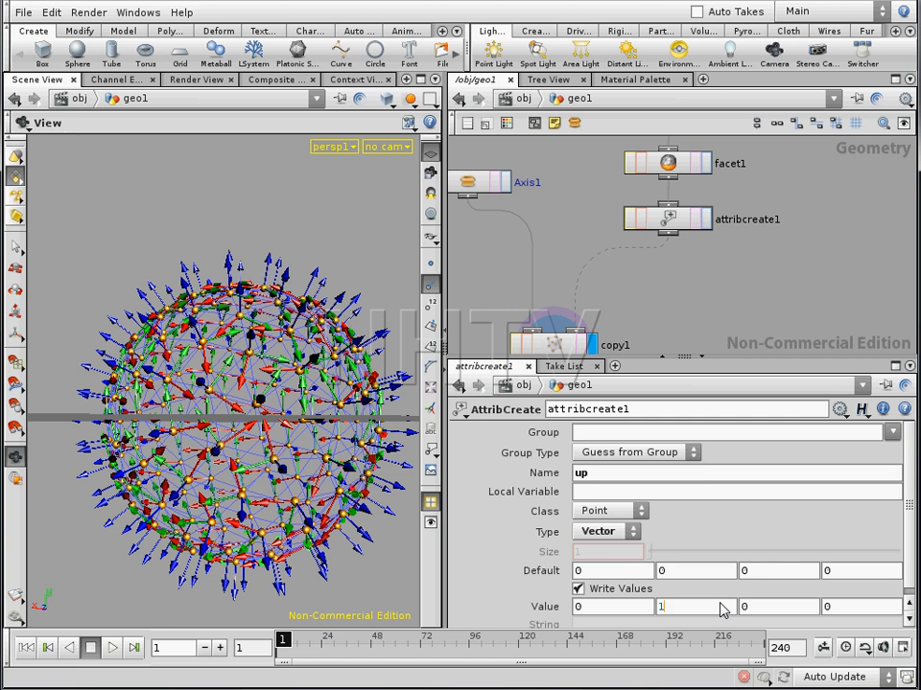
key(Return)
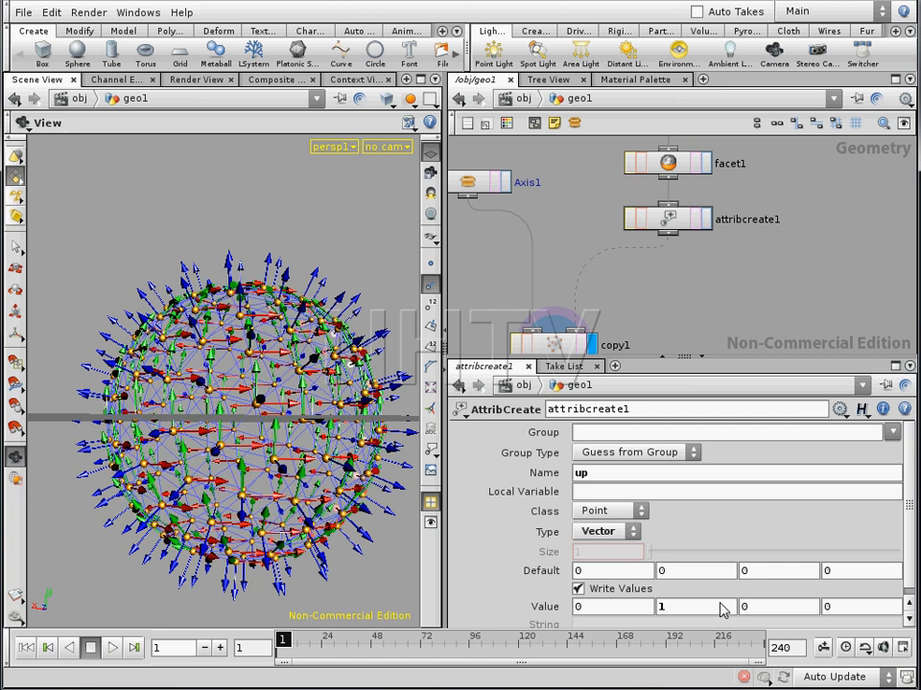
Step: Set the Axis asset's type to YZ so the copies show only their Y and Z arrows
drag(226, 378, 233, 422)
right_drag(232, 422, 300, 444)
drag(293, 474, 232, 409)
right_drag(232, 409, 225, 435)
mouse_move(224, 435)
mouse_down()
mouse_move(205, 445)
mouse_move(216, 451)
mouse_up()
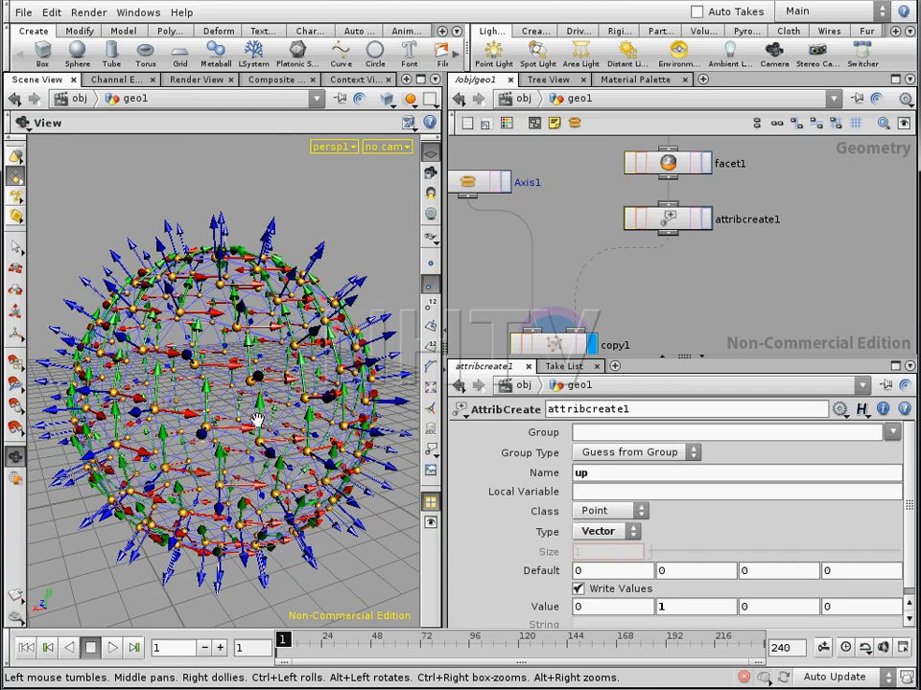
middle_drag(718, 176, 777, 259)
click(659, 191)
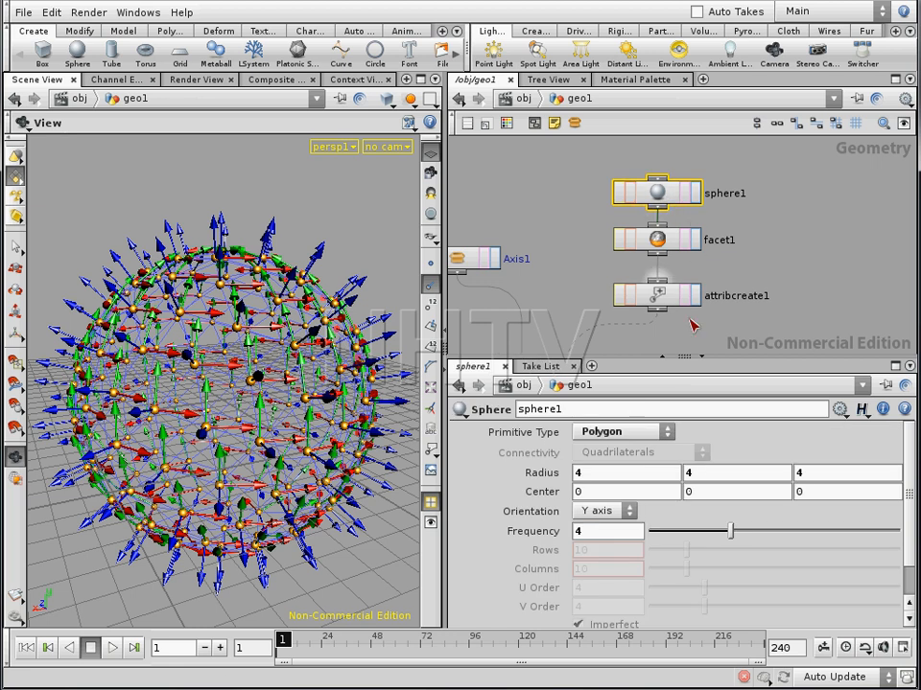
middle_drag(499, 287, 555, 280)
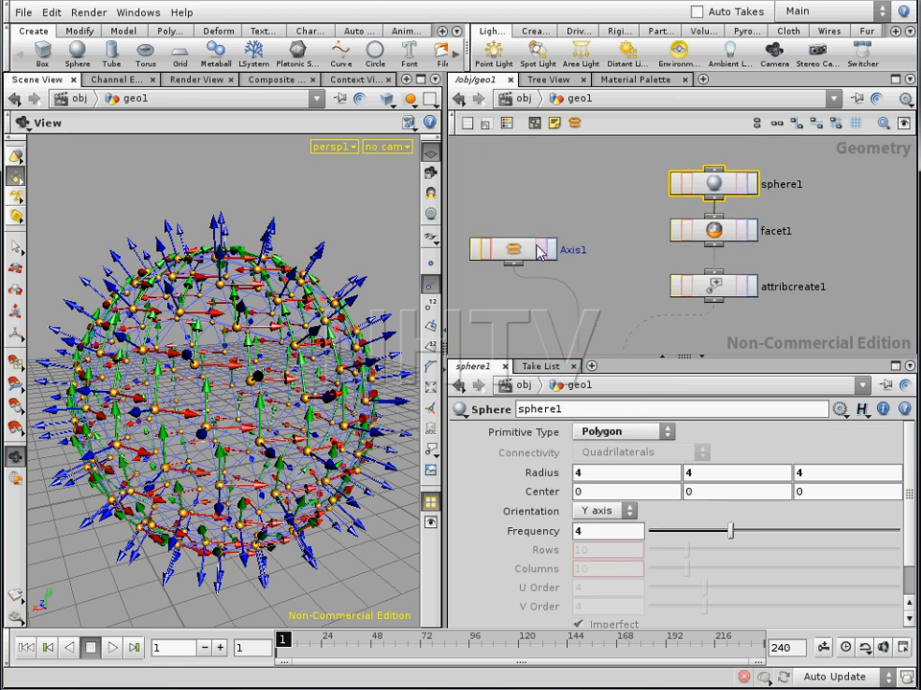
click(513, 249)
click(604, 455)
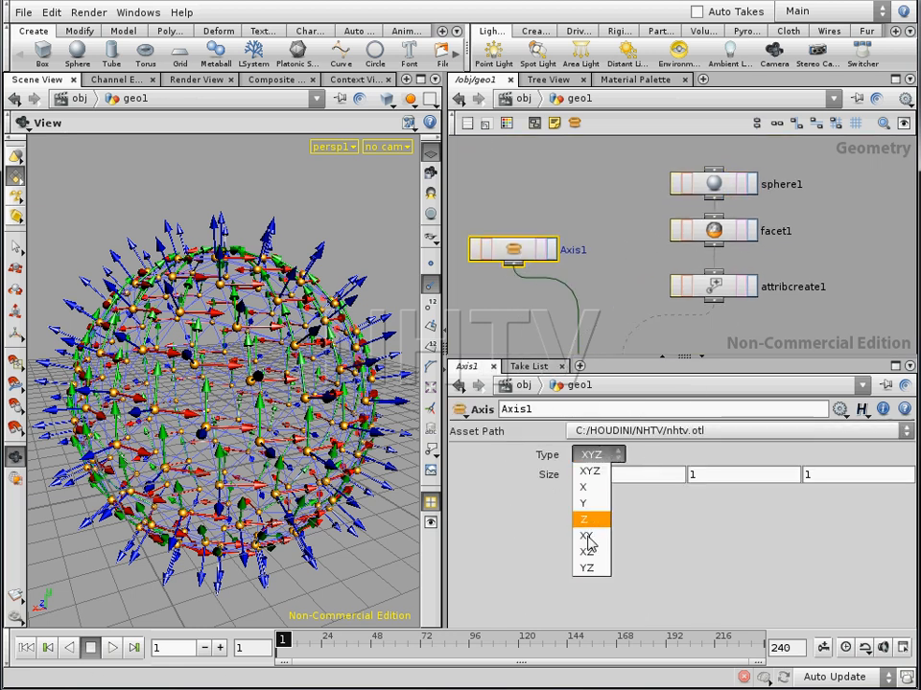
click(590, 569)
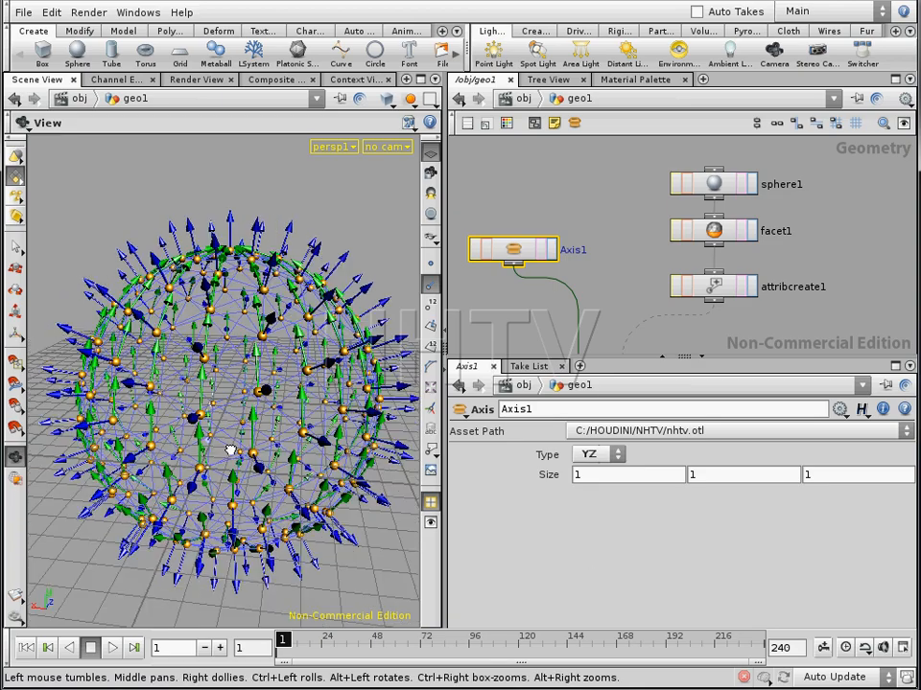
Step: Try an X value of 0.6 for the up attribute on the AttribCreate node, and reset it to 0
drag(244, 461, 313, 383)
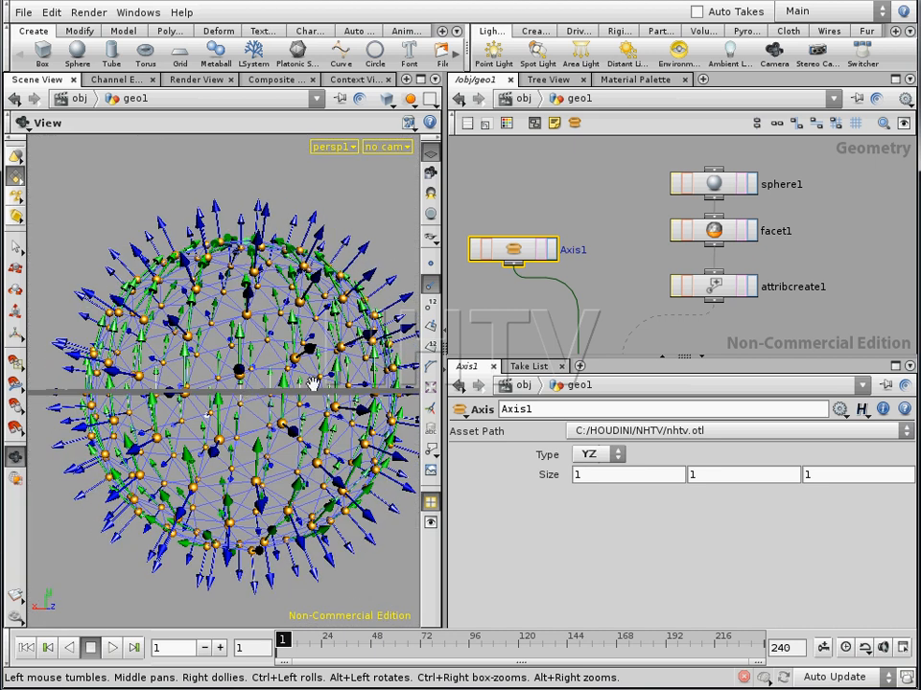
click(721, 278)
middle_drag(602, 614, 664, 608)
middle_drag(598, 614, 595, 614)
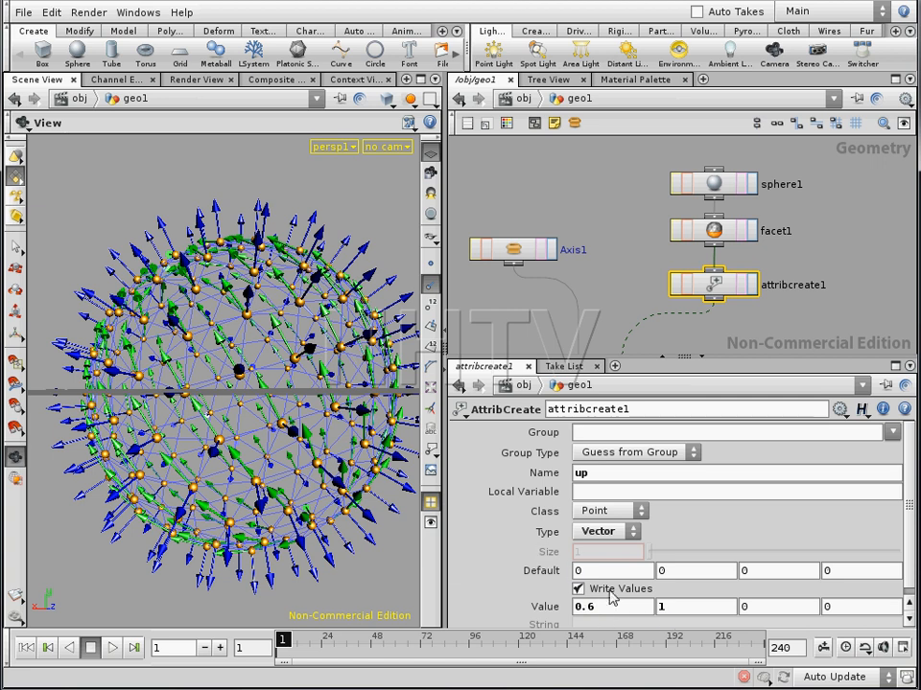
middle_drag(601, 615, 564, 619)
text(0)
key(Return)
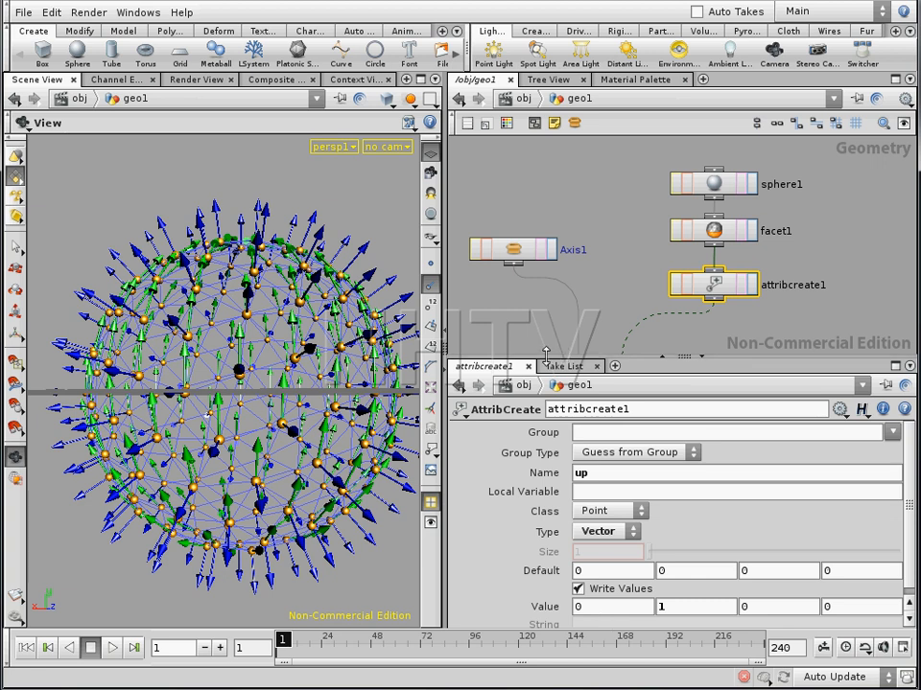
Step: Place an Add node beside the sphere chain and display it
drag(684, 358, 684, 446)
middle_drag(622, 351, 574, 269)
drag(248, 347, 247, 379)
scroll(711, 379, down, 3)
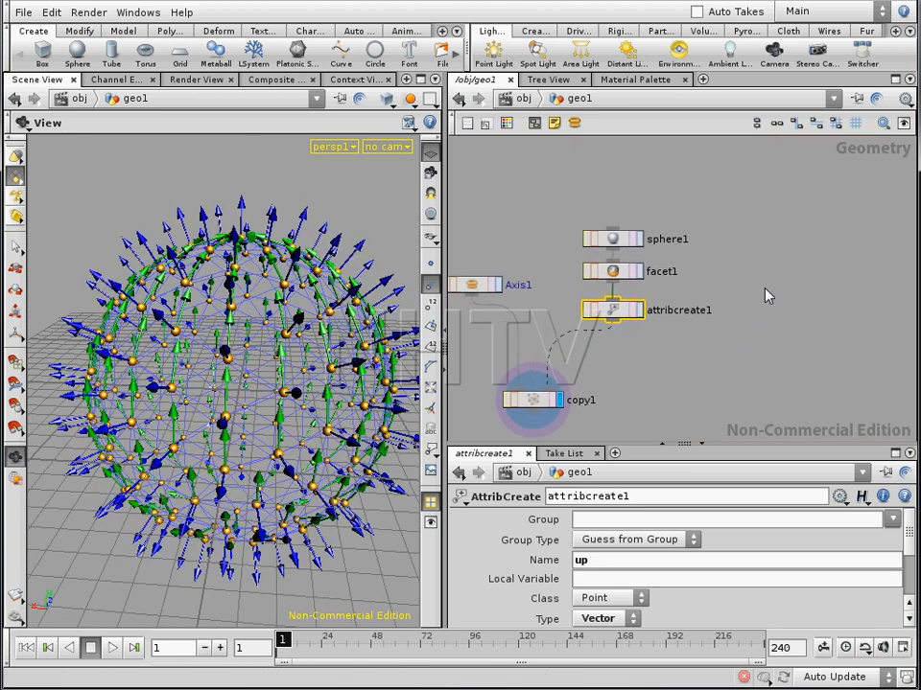
middle_drag(778, 280, 734, 304)
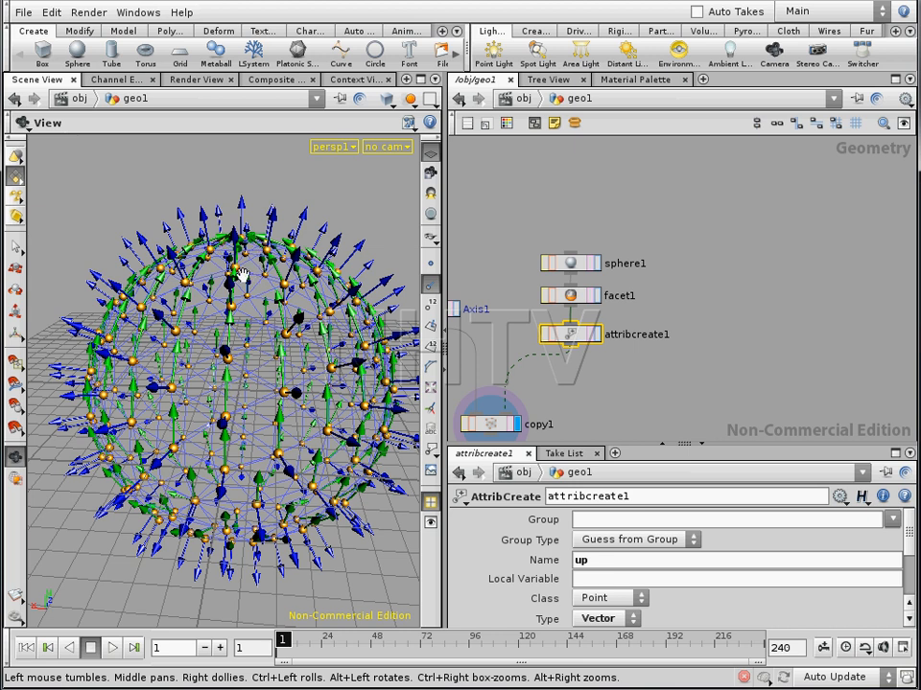
click(742, 277)
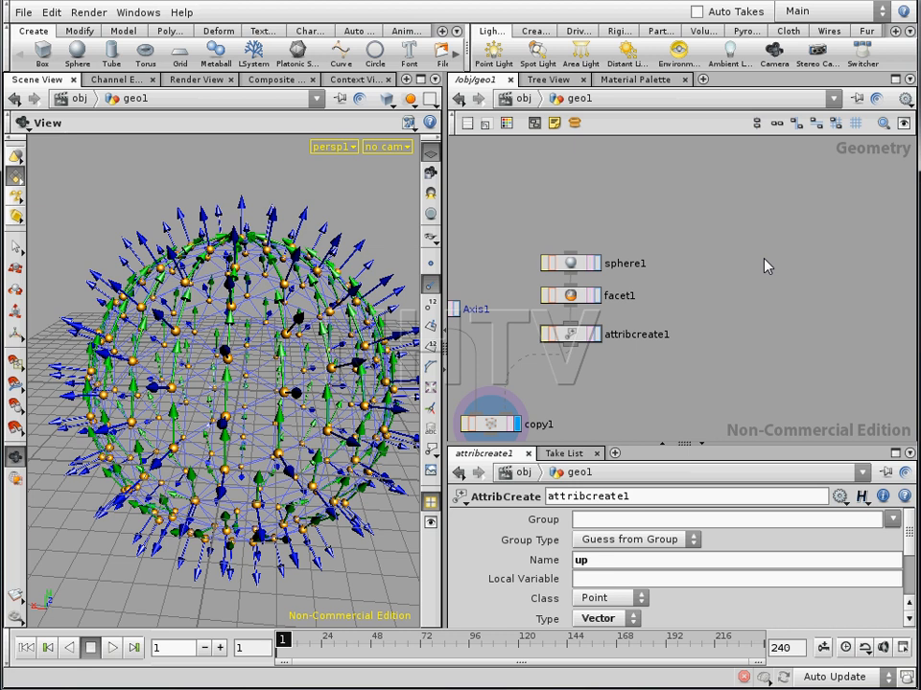
key(Tab)
text(Add)
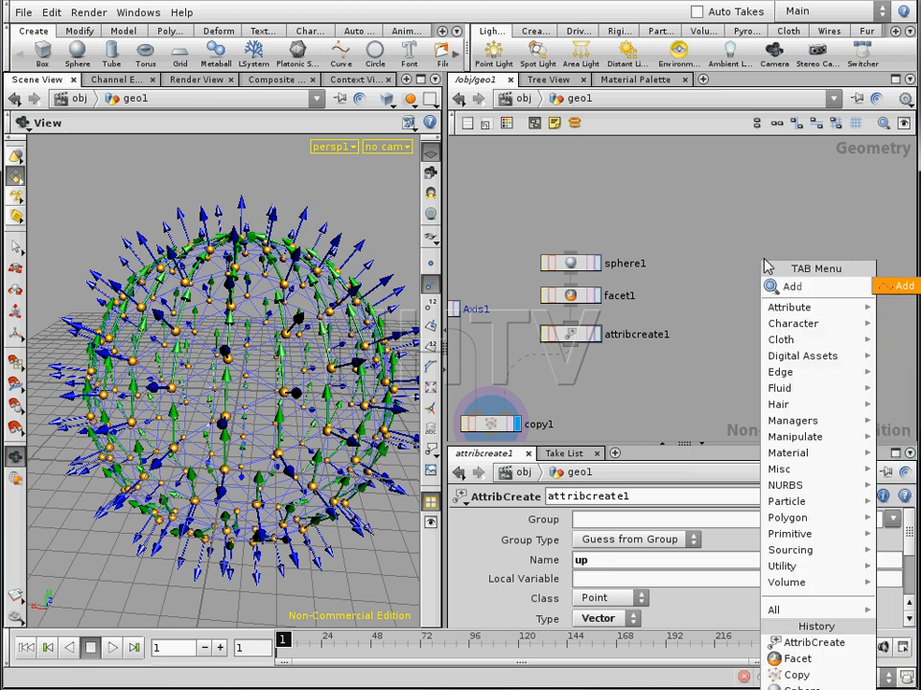
key(Return)
click(758, 286)
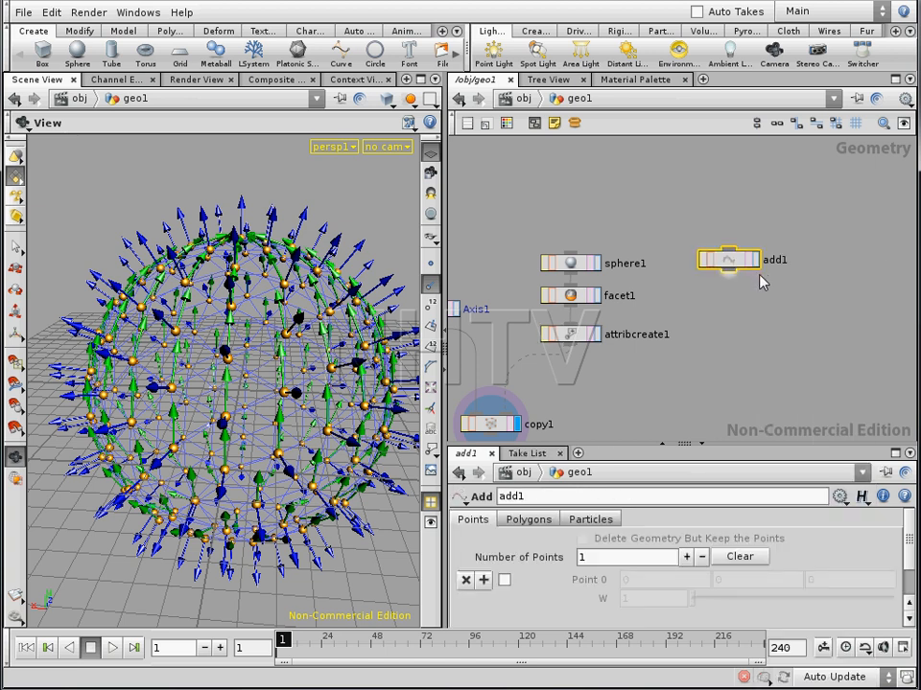
click(755, 261)
Step: Turn on point markers in the viewport and enable the Add node's Point 0 at 0, 0, 0
drag(642, 445, 642, 361)
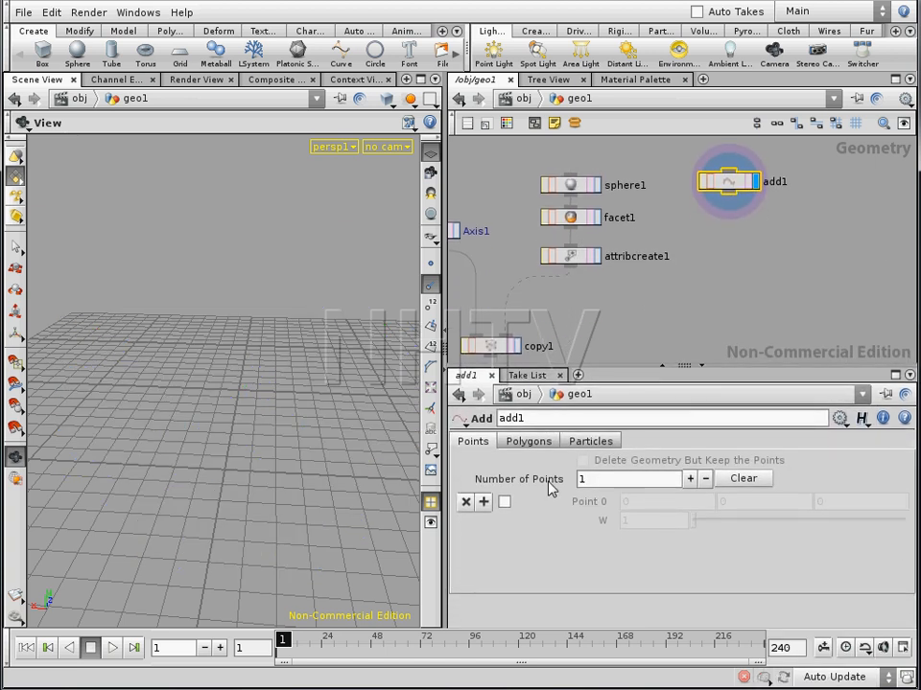
click(431, 266)
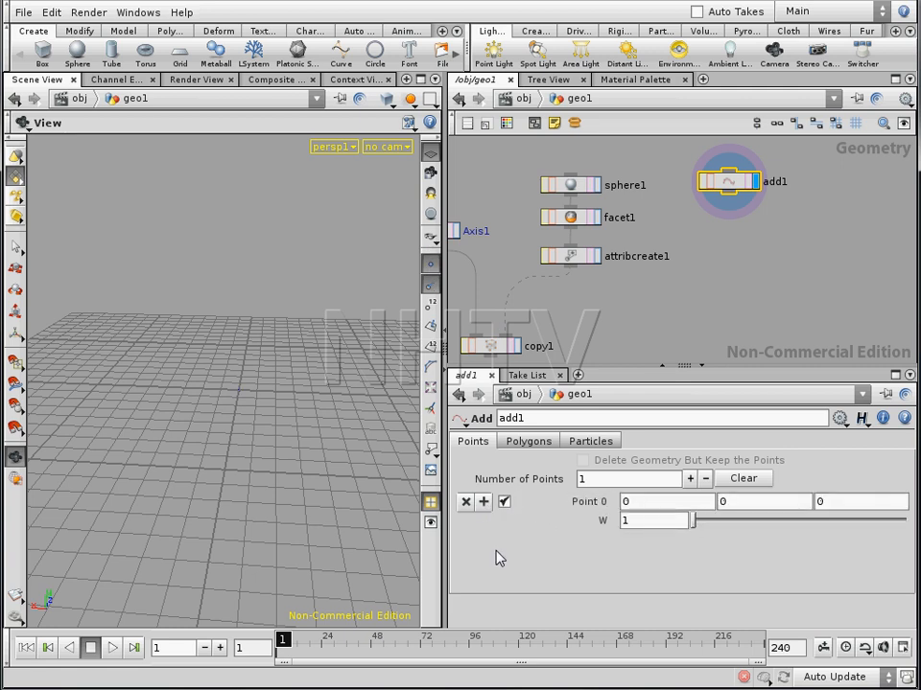
drag(274, 399, 383, 466)
drag(296, 561, 300, 487)
drag(256, 423, 244, 358)
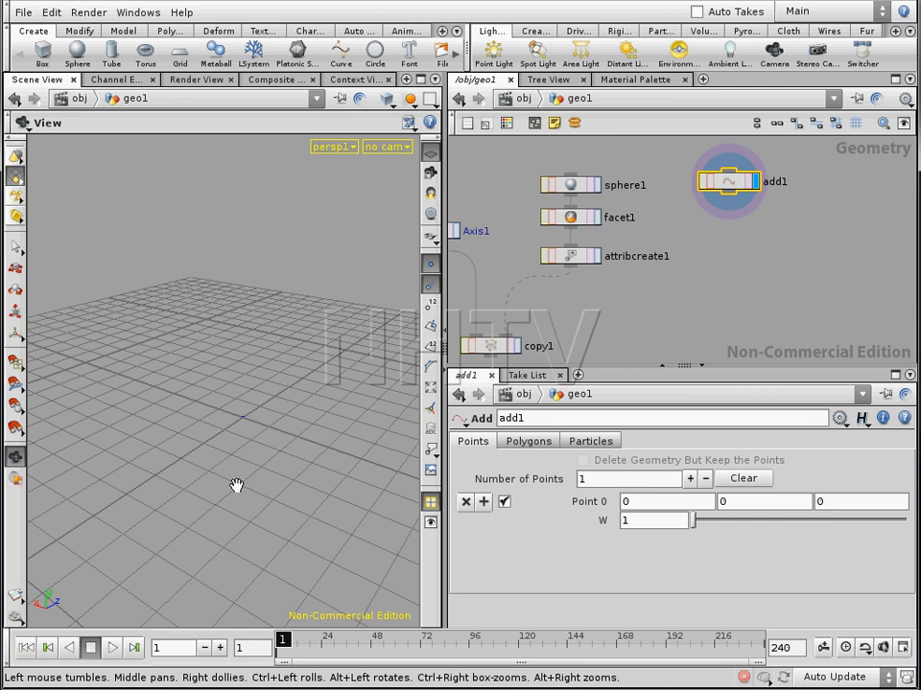
drag(241, 487, 261, 489)
drag(307, 461, 307, 481)
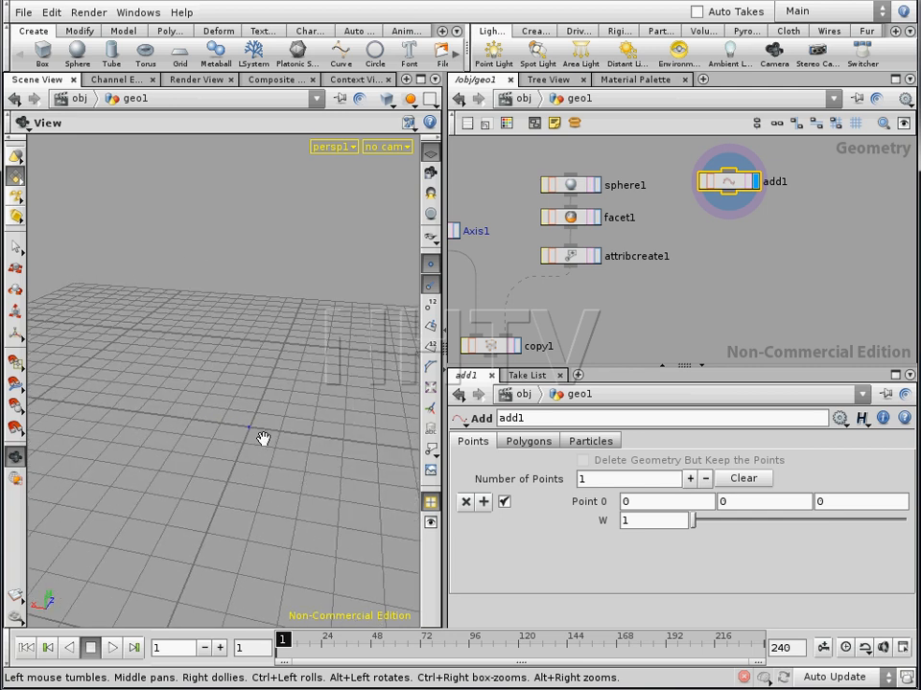
key(d)
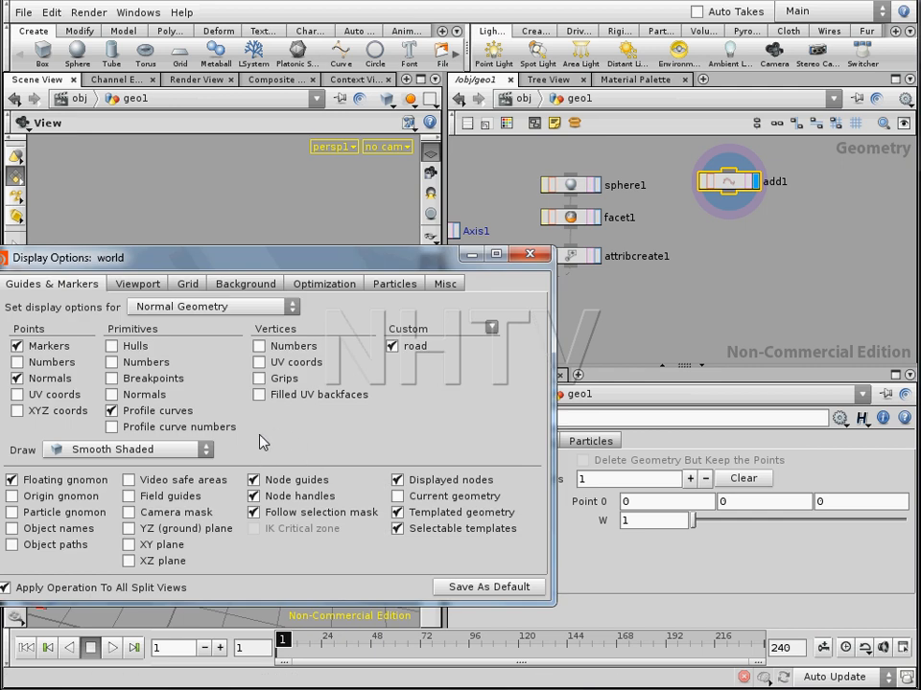
key(Escape)
key(space)
Step: Add a Point node below the Add node and feed the sphere into its first input
middle_drag(694, 305, 729, 309)
drag(304, 457, 284, 480)
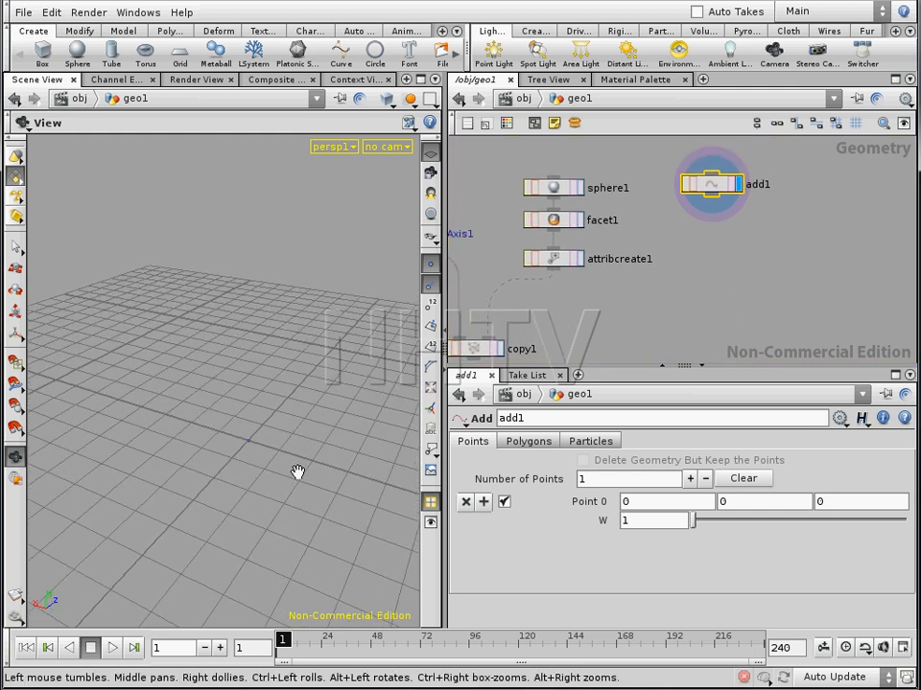
click(697, 303)
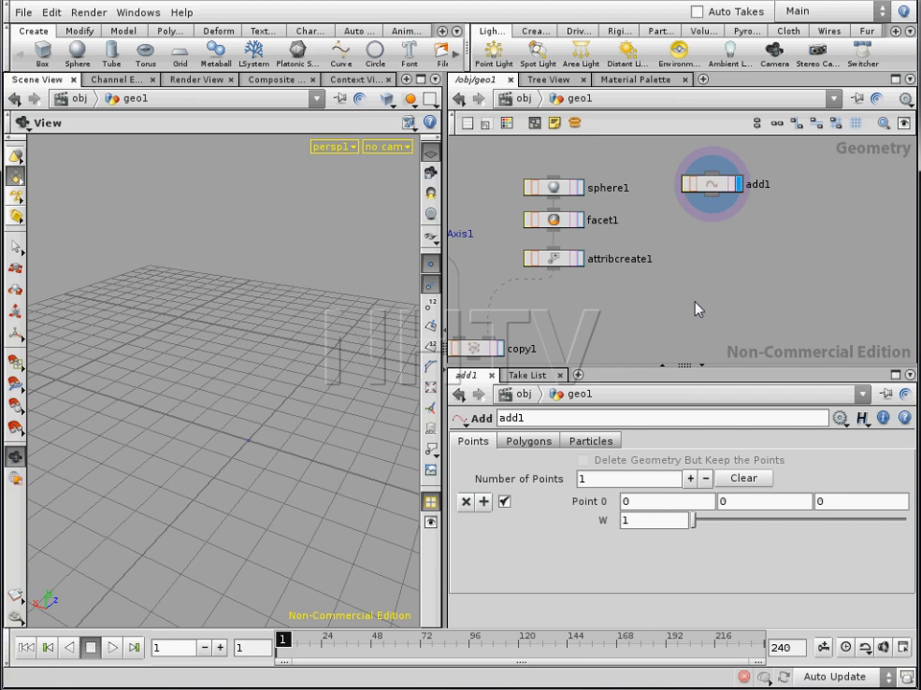
key(Tab)
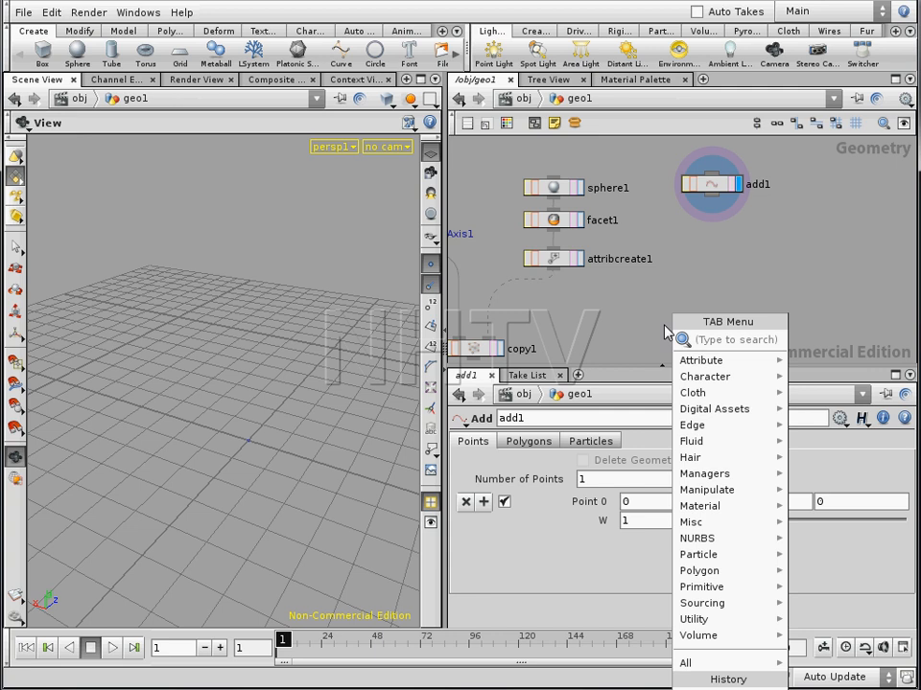
text(Point)
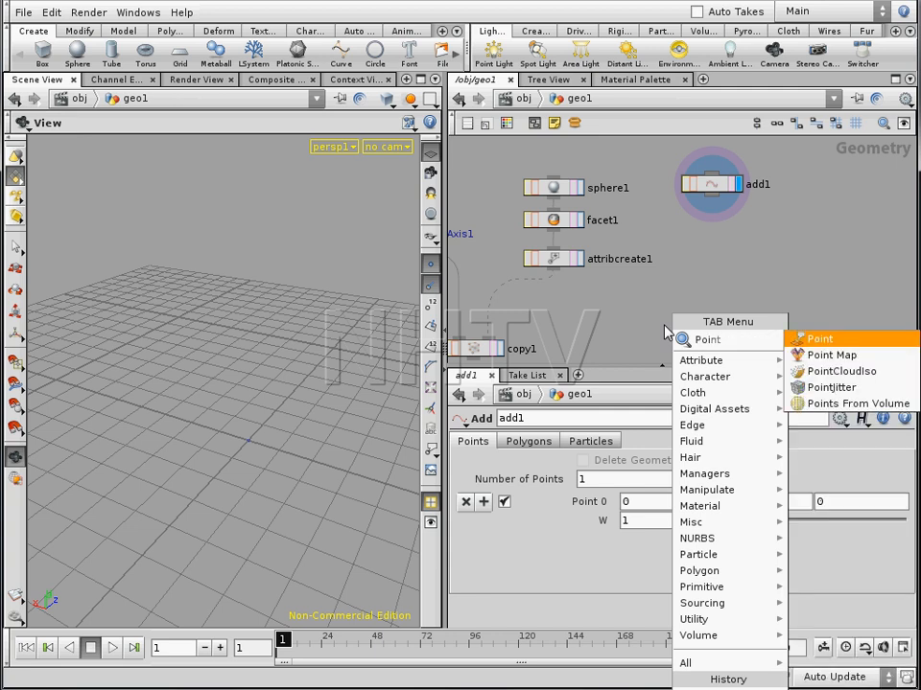
click(832, 342)
click(720, 297)
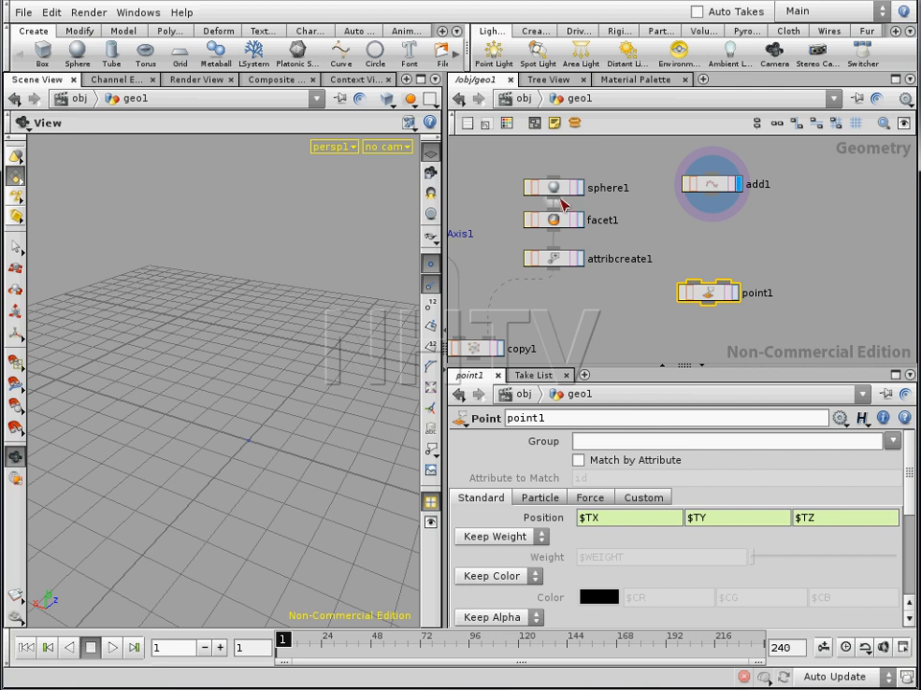
click(693, 281)
drag(722, 301, 705, 274)
click(730, 345)
Step: Set the Point node to Add Normal and enter point("../add1",0,"P",0)-$NX as the X normal
scroll(781, 551, down, 3)
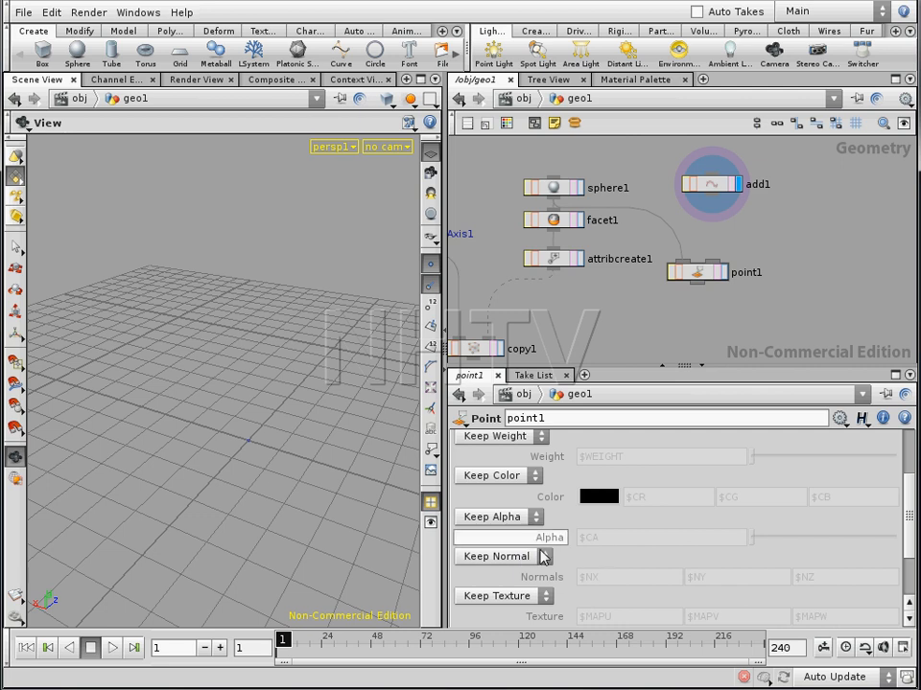
click(498, 556)
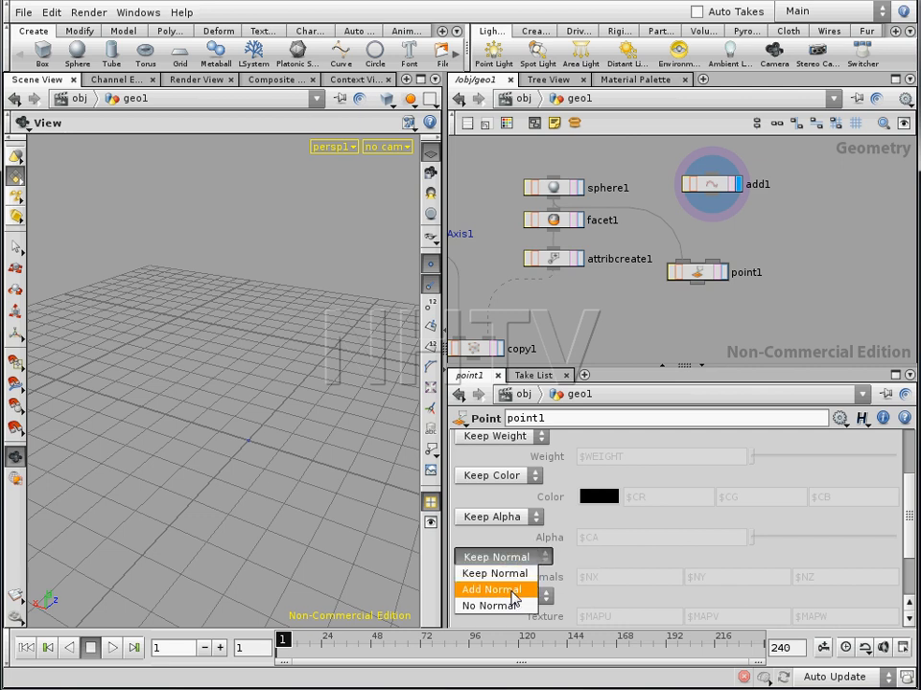
click(512, 590)
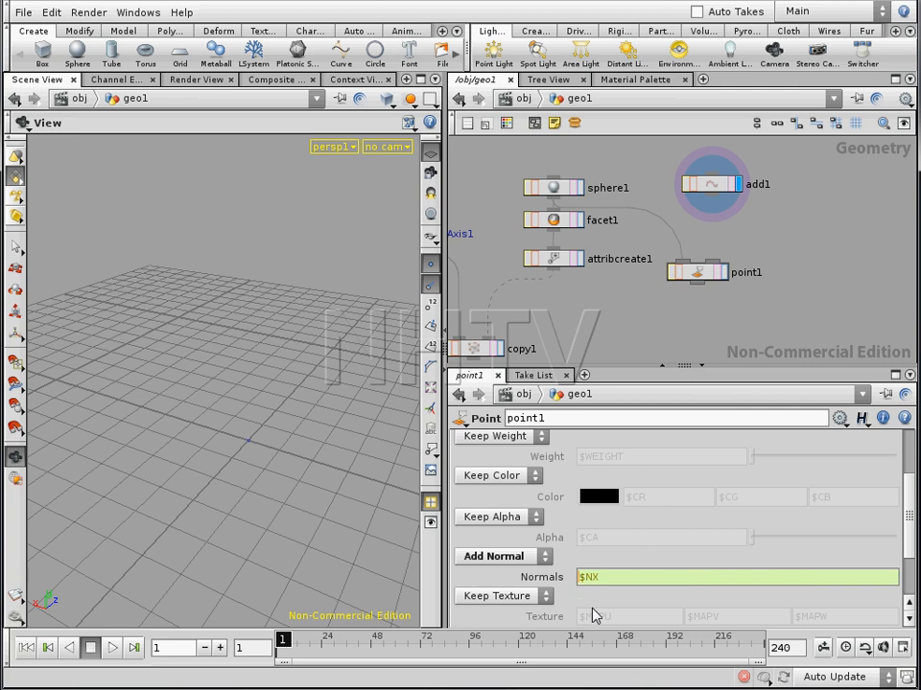
text(int()
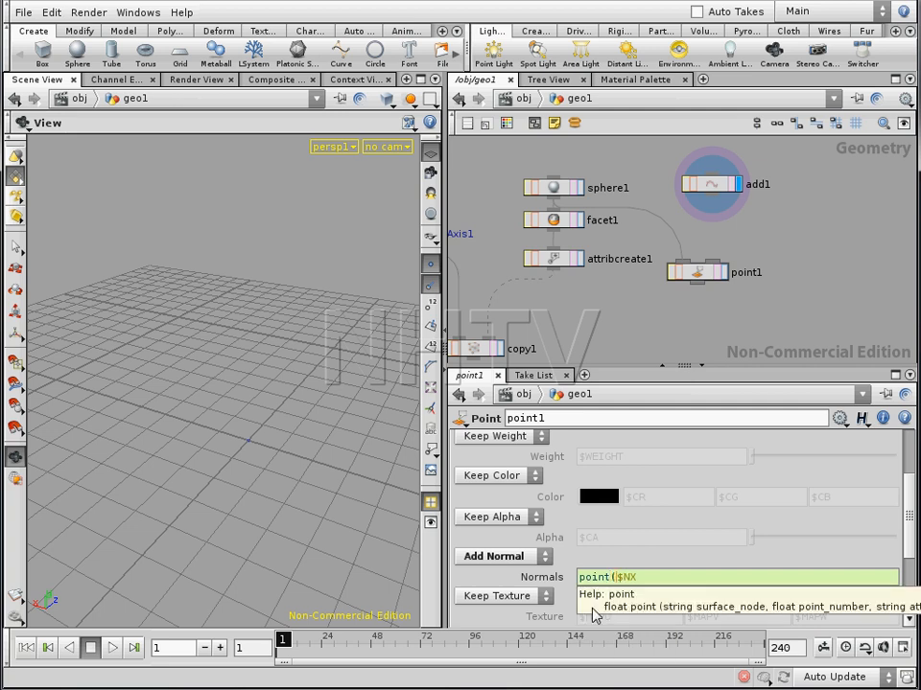
text("../add1)
text()-)
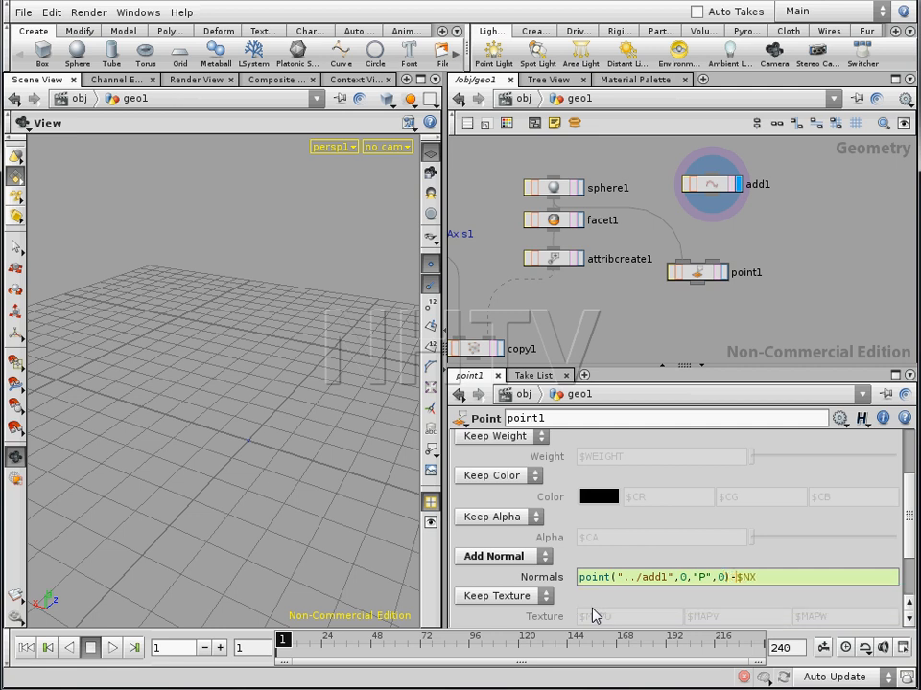
key(Return)
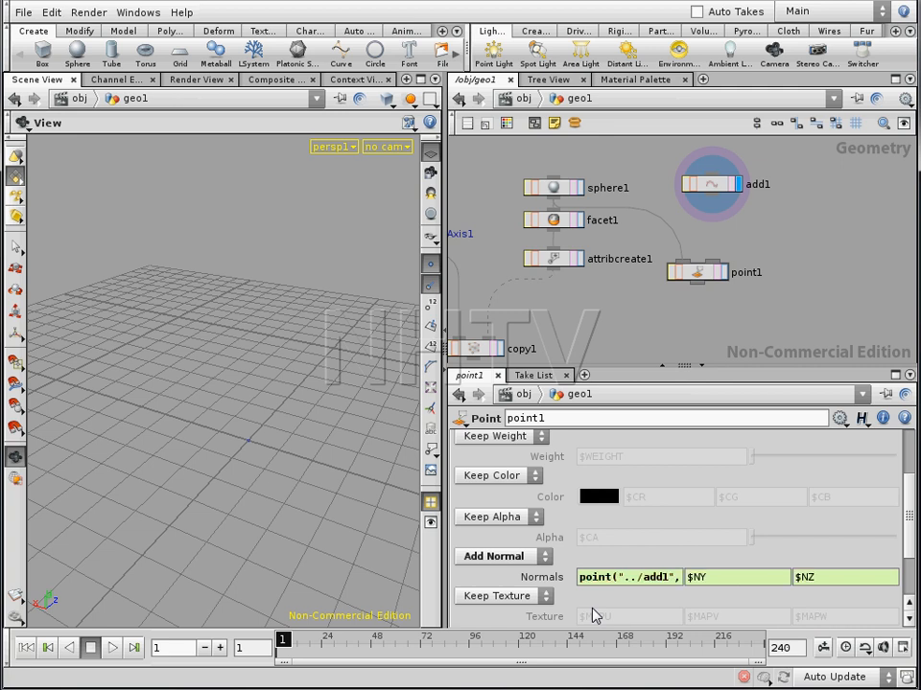
Step: Display the Point node and frame the whole sphere with its point normals
click(723, 271)
middle_drag(256, 289, 161, 359)
right_drag(272, 325, 190, 363)
drag(190, 378, 256, 372)
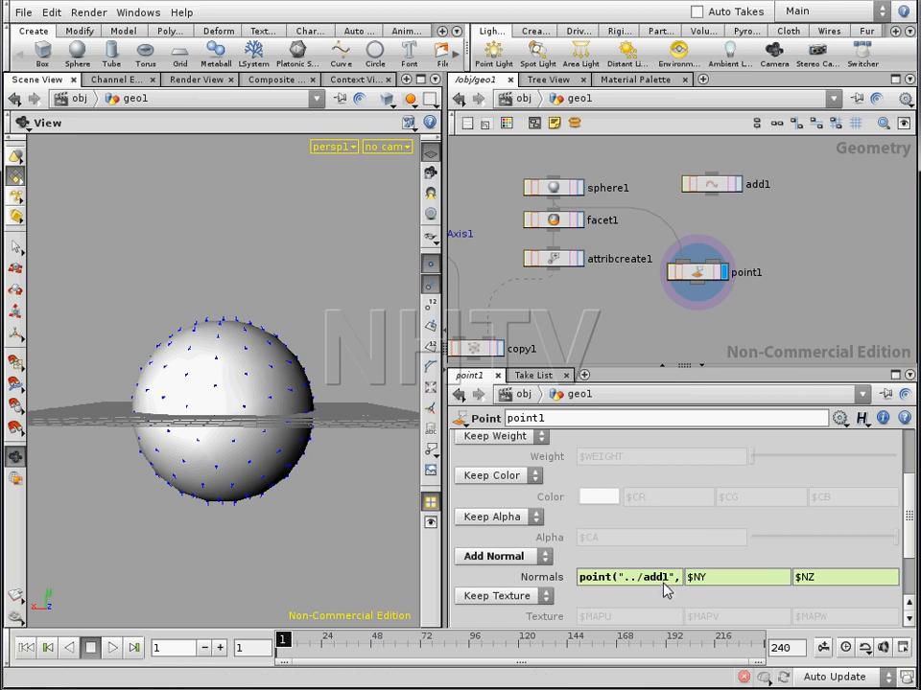
Step: Reuse the X normal's point() expression to set the Point node's Y normal to point("../add1",0,"P",1)-$NY
click(659, 579)
drag(741, 587, 564, 602)
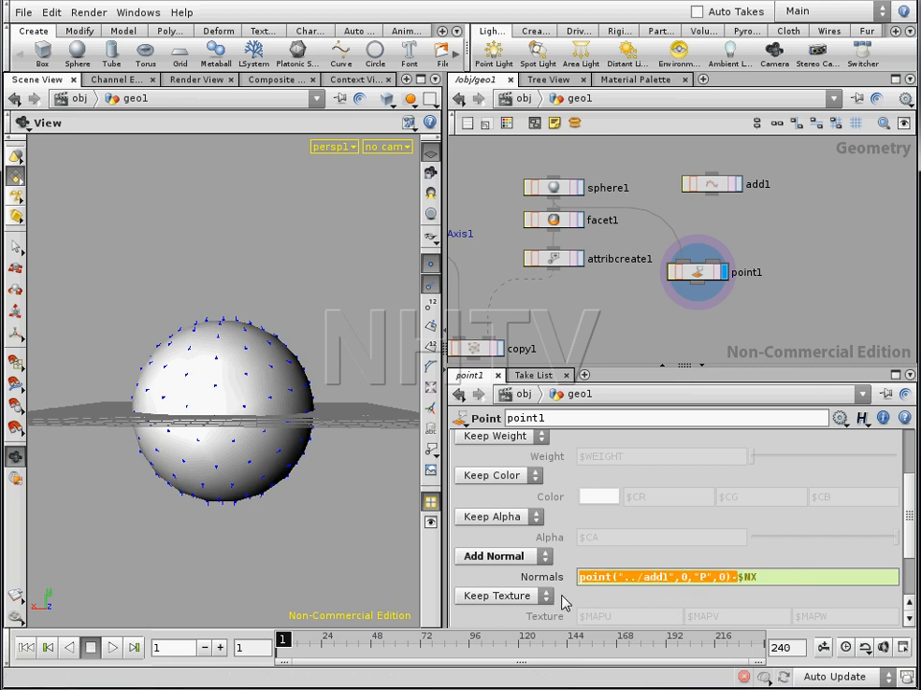
key(ctrl+c)
click(692, 582)
key(ctrl+v)
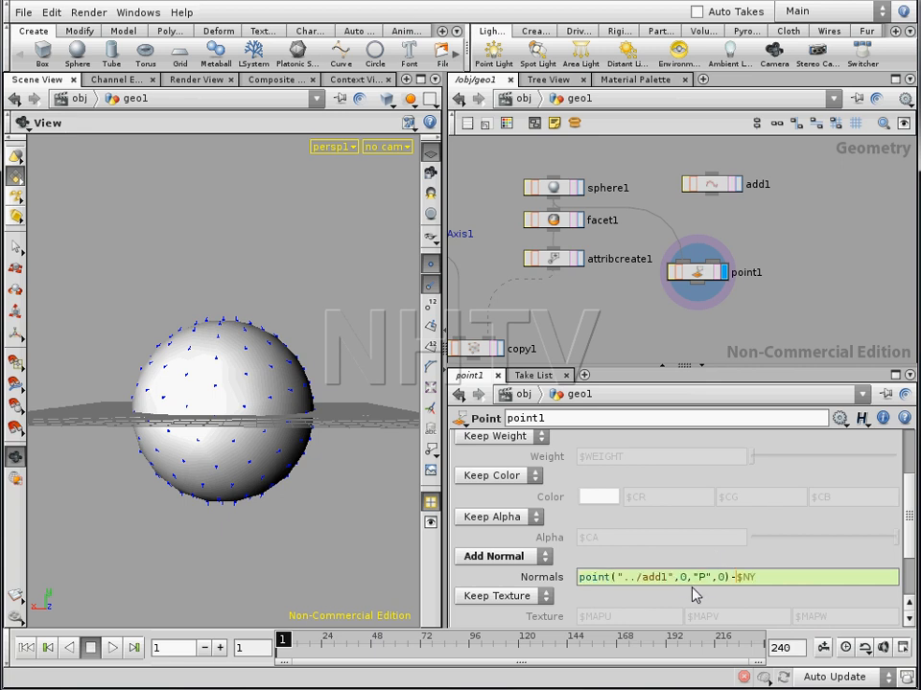
text(1)
key(Return)
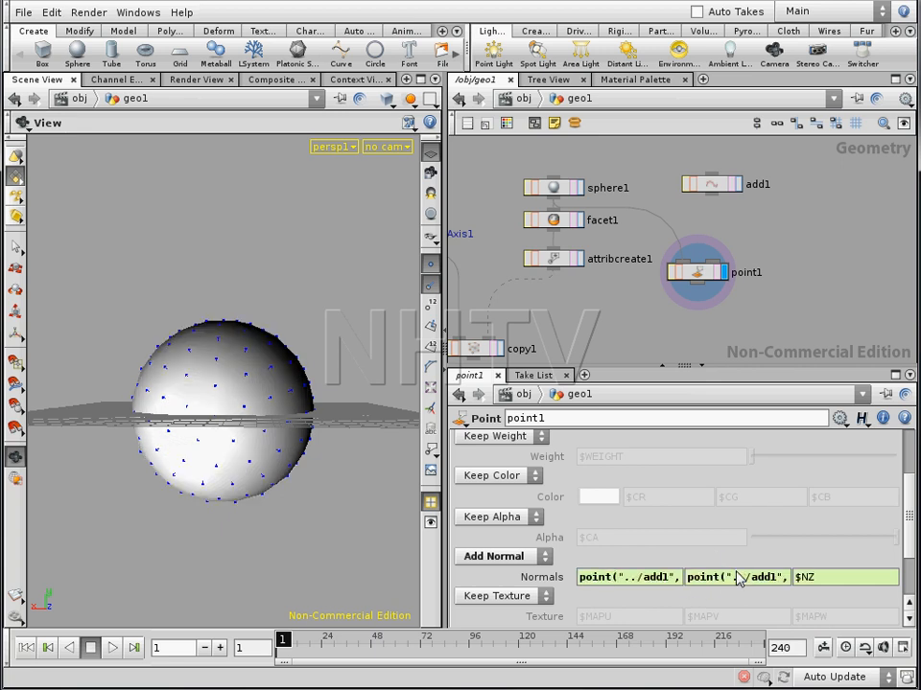
Step: Set the Point node's Z normal to point("../add1",0,"P",2)-$NZ
click(797, 589)
key(ctrl+v)
key(Left)
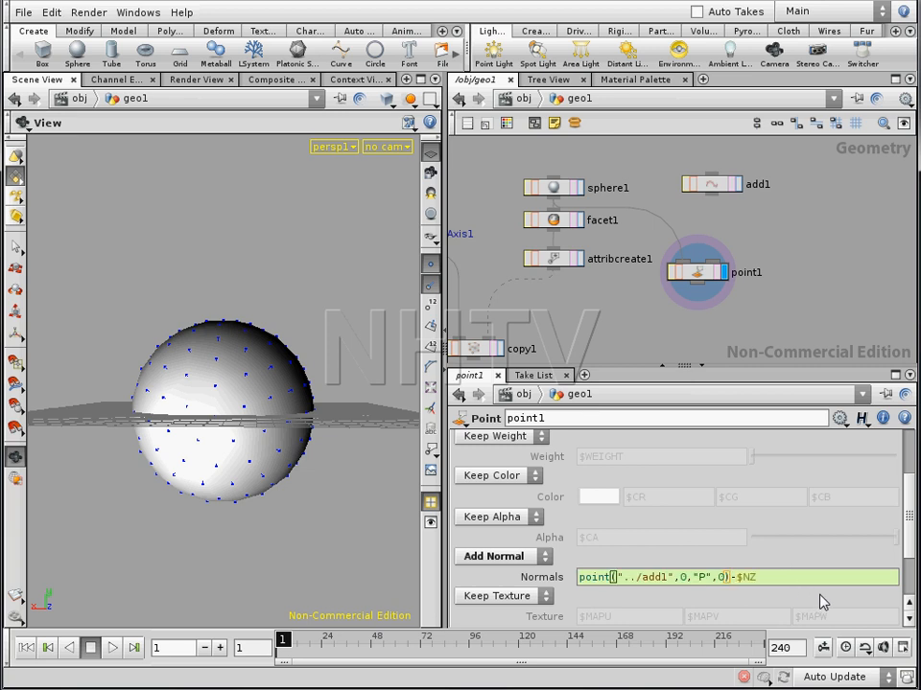
key(BackSpace)
text(2)
Step: Examine the direction of the sphere's point normals from close up and from several angles
mouse_move(229, 371)
mouse_down()
mouse_move(236, 394)
mouse_move(221, 388)
mouse_up()
middle_drag(222, 388, 228, 414)
right_drag(227, 413, 364, 358)
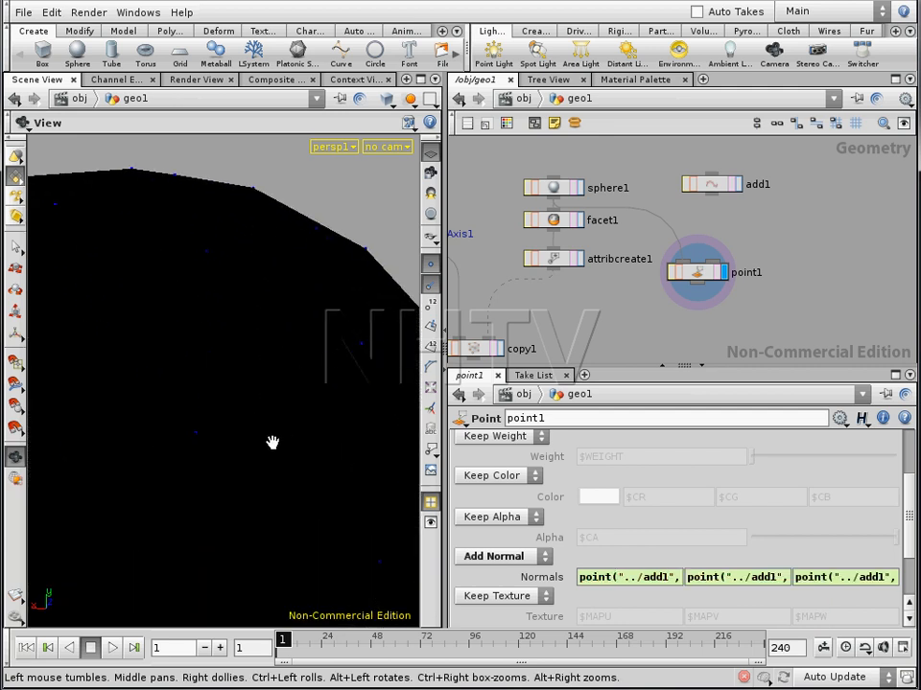
right_drag(283, 435, 312, 389)
right_drag(260, 432, 374, 356)
drag(374, 356, 311, 402)
right_drag(311, 402, 141, 478)
drag(206, 464, 279, 366)
right_drag(279, 366, 199, 410)
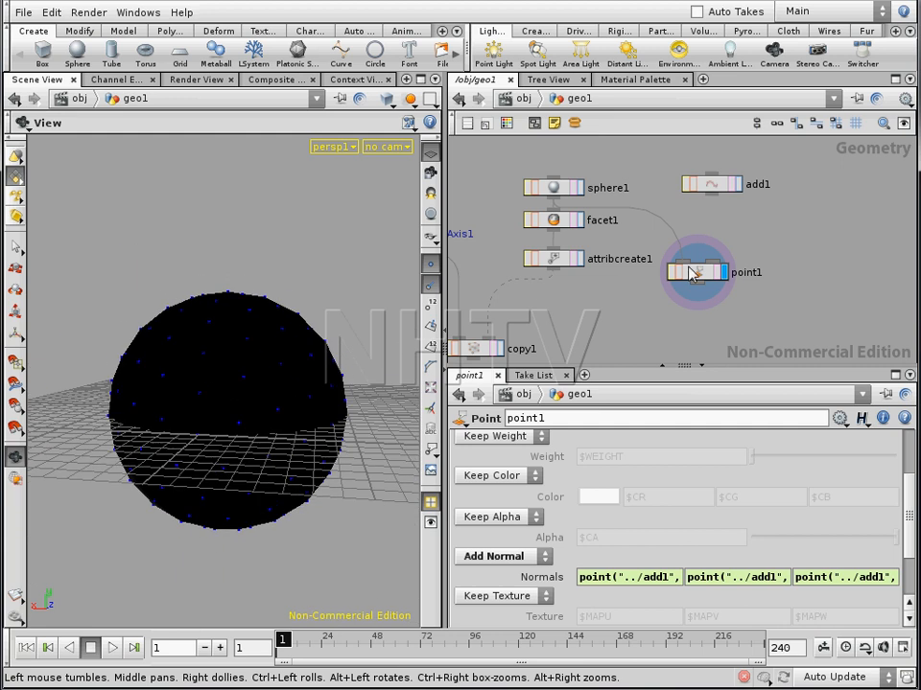
Step: Append a Transform node below the Add node and keep the Point node displayed
drag(721, 189, 752, 170)
key(Tab)
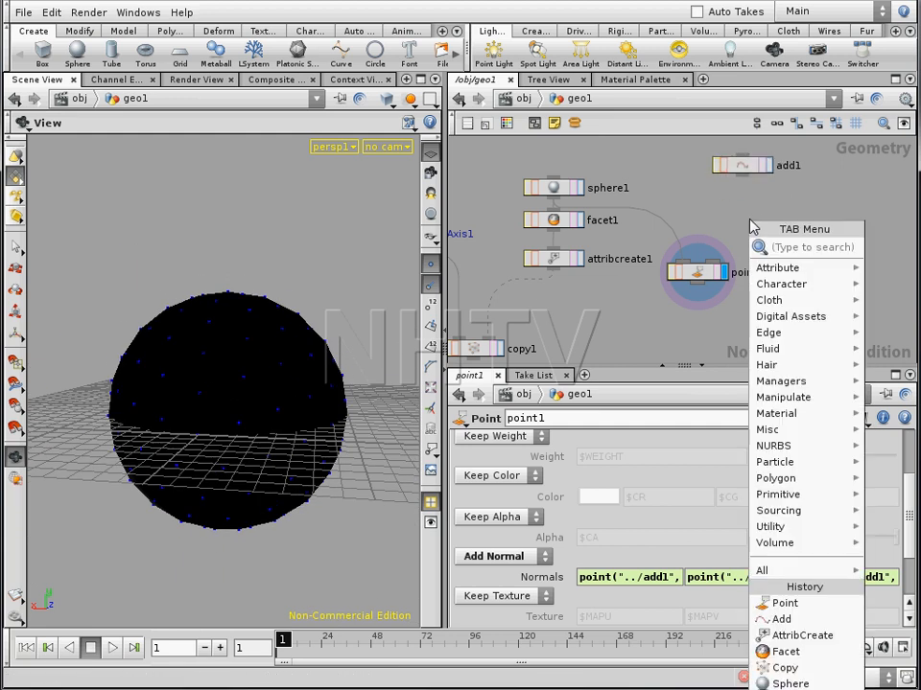
text(tr)
click(891, 280)
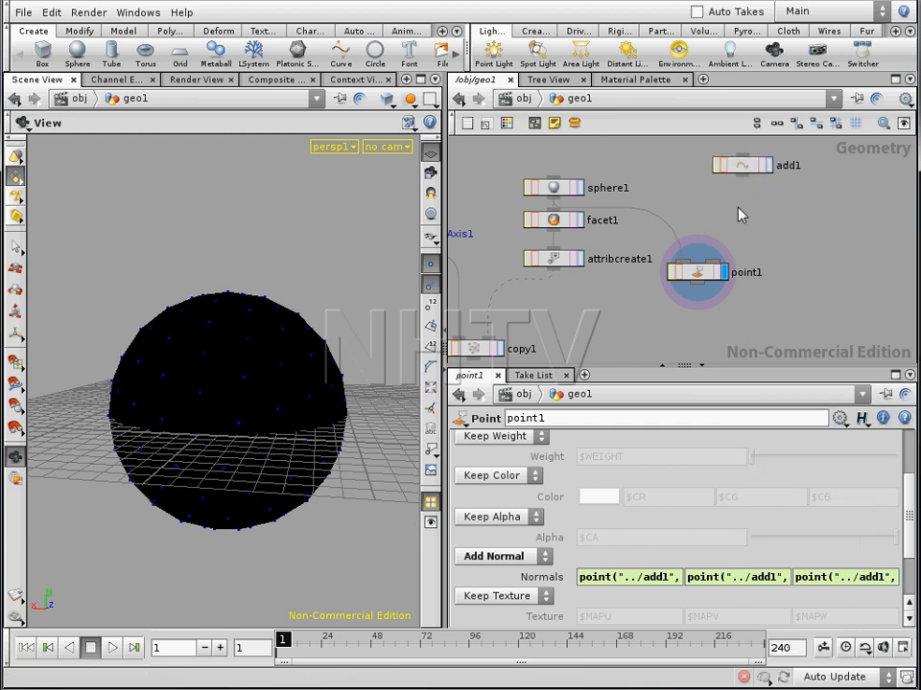
click(740, 212)
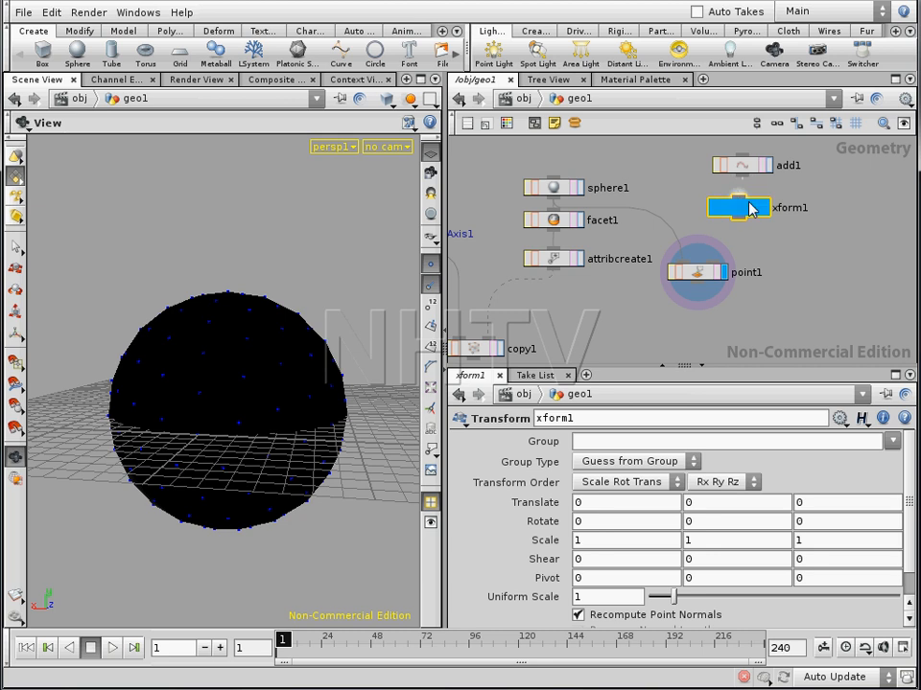
drag(747, 210, 753, 217)
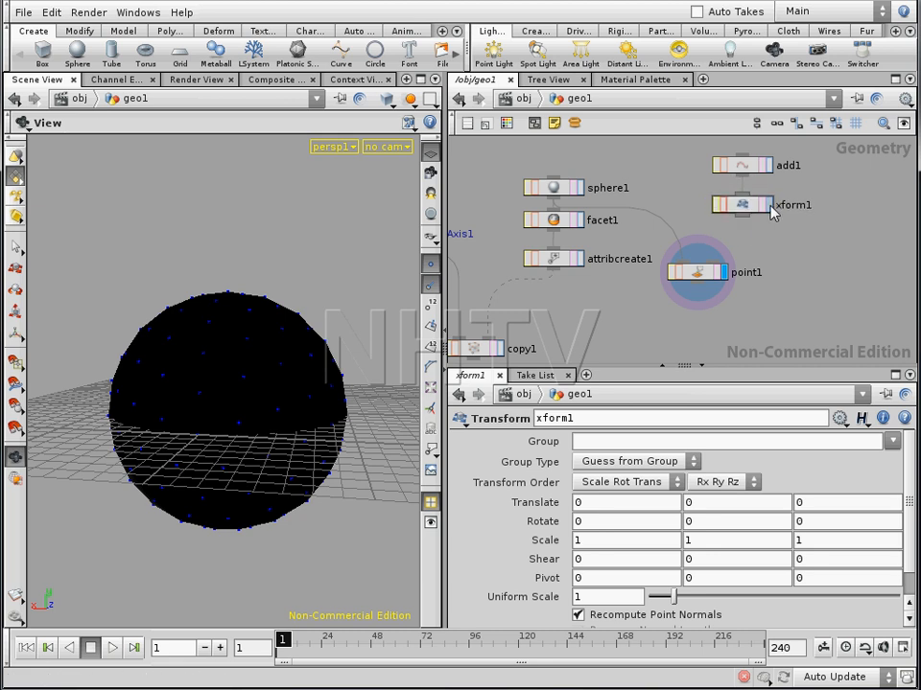
click(767, 205)
click(725, 272)
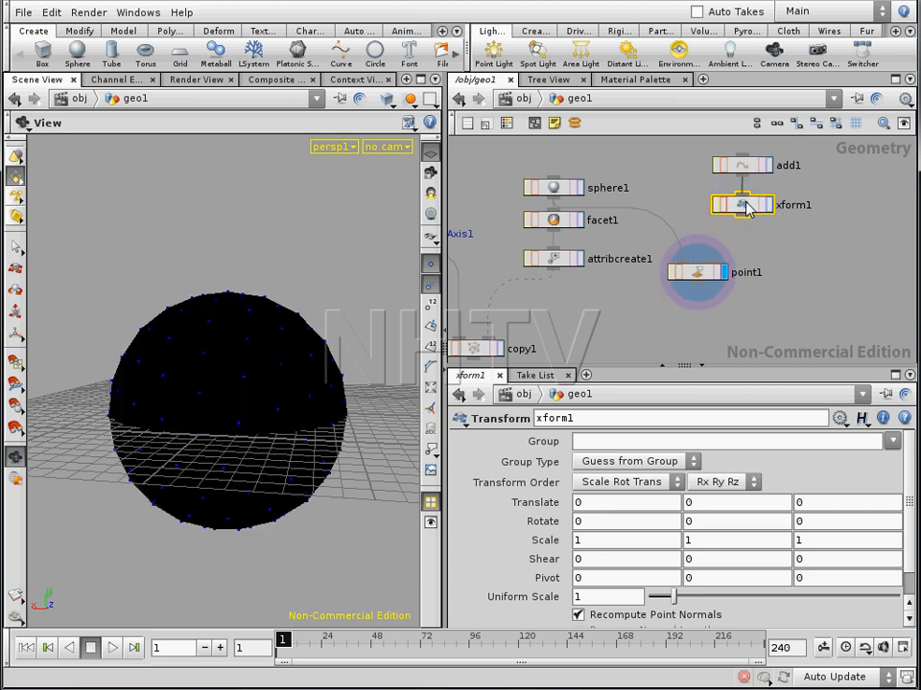
Step: Move the Point node down to make room and append a Null node below the Transform node
middle_drag(699, 506, 705, 469)
drag(703, 277, 695, 303)
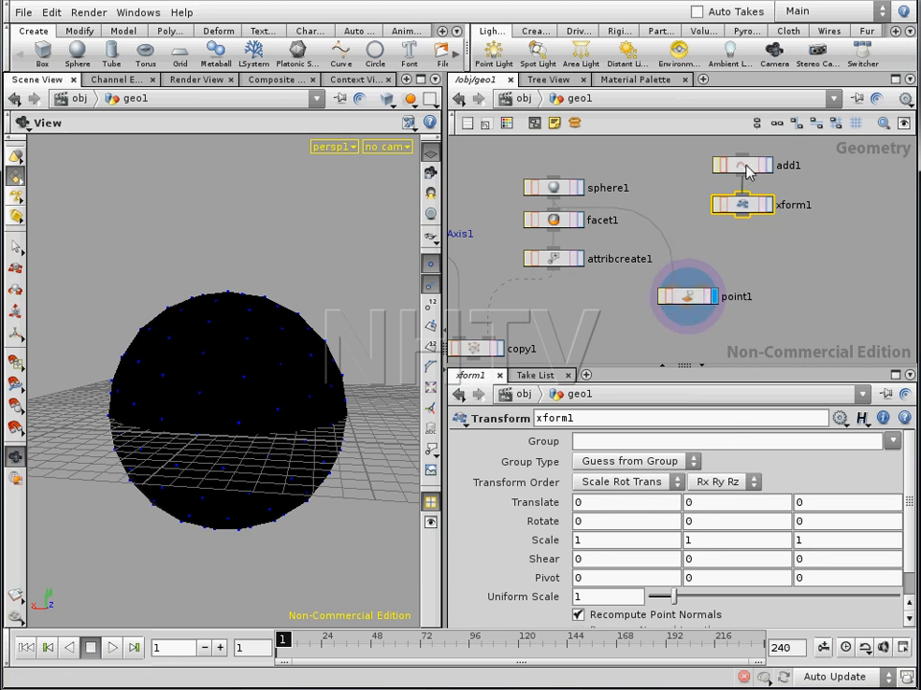
click(784, 249)
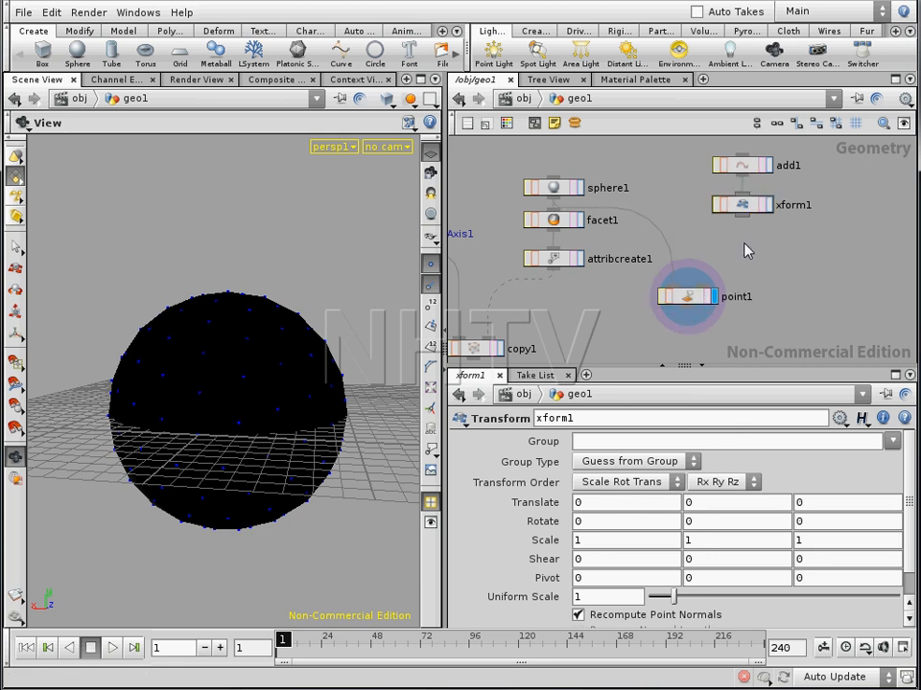
key(Tab)
text(null)
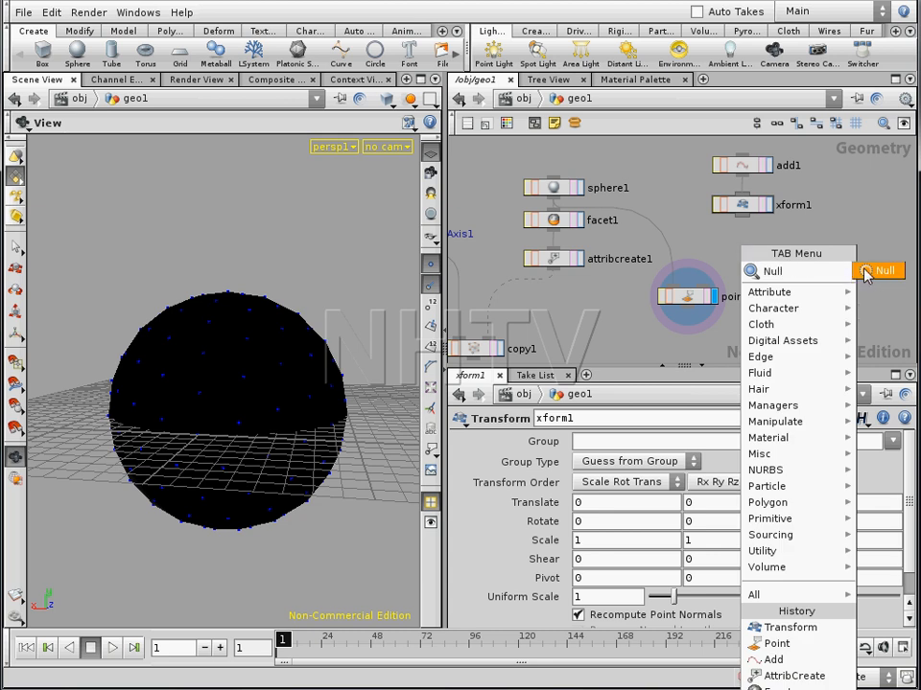
key(Return)
click(745, 246)
drag(745, 243, 749, 203)
click(770, 271)
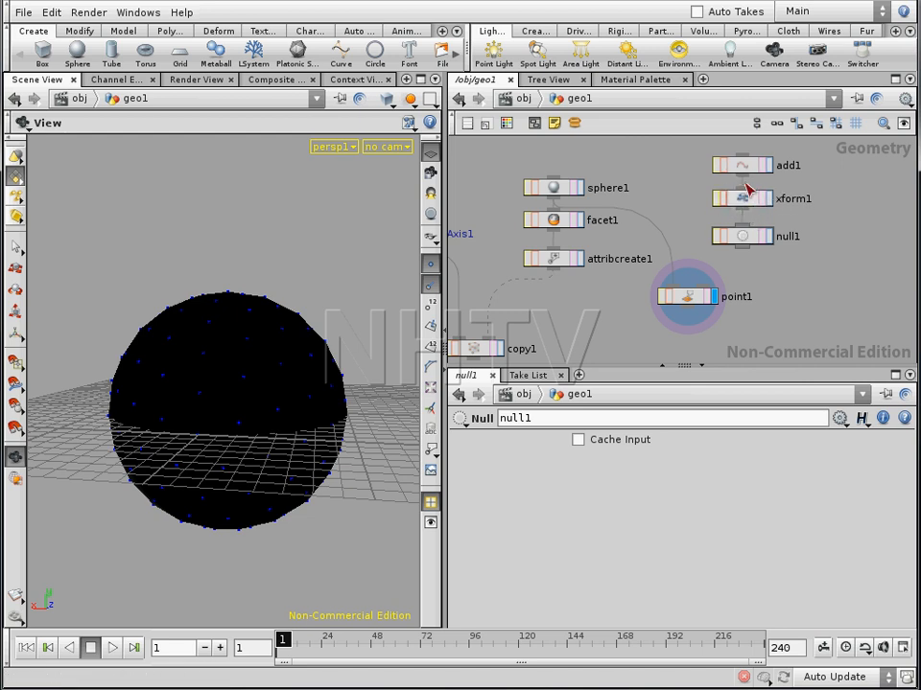
Step: Change the reference in the Point node's X, Y and Z normal expressions from add1 to null1
click(705, 299)
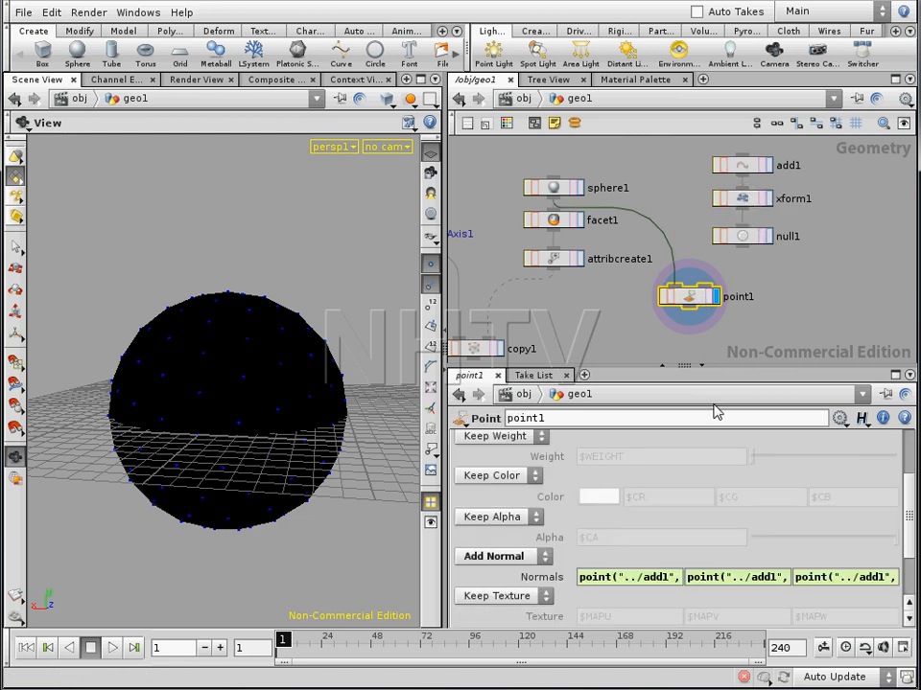
double_click(660, 578)
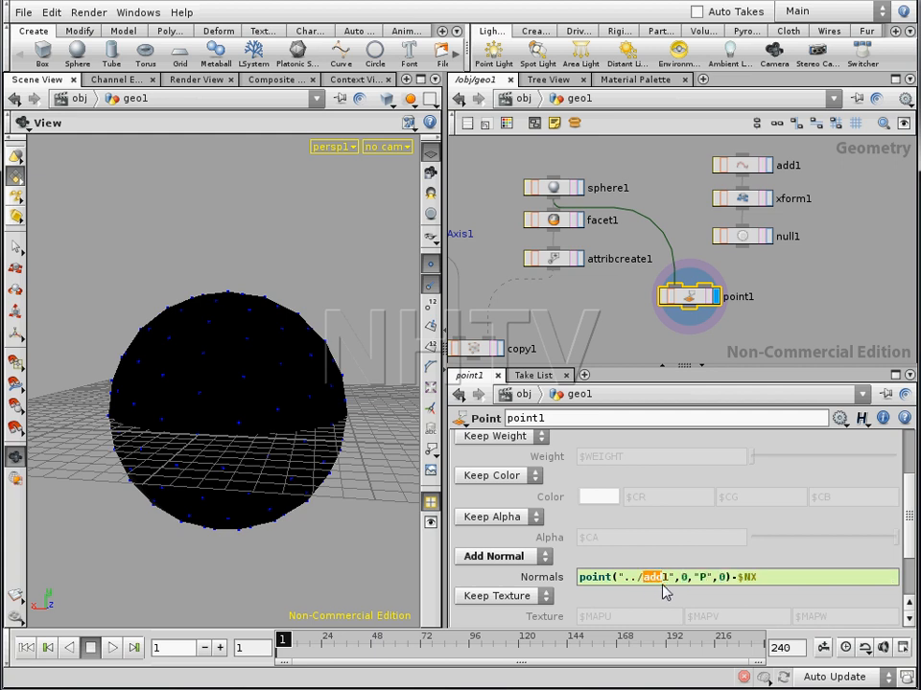
text(null)
key(Return)
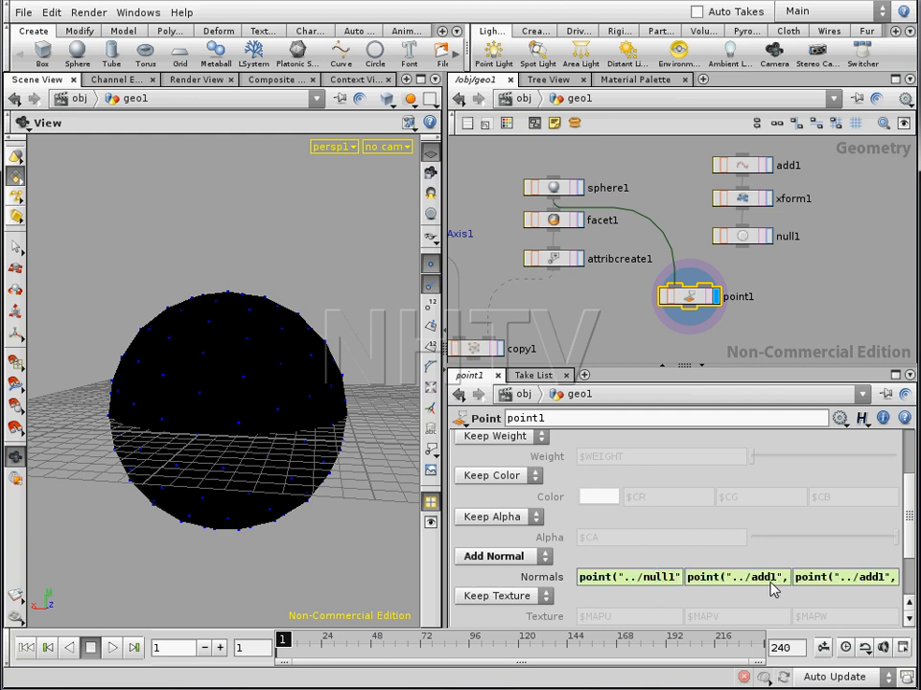
text(null)
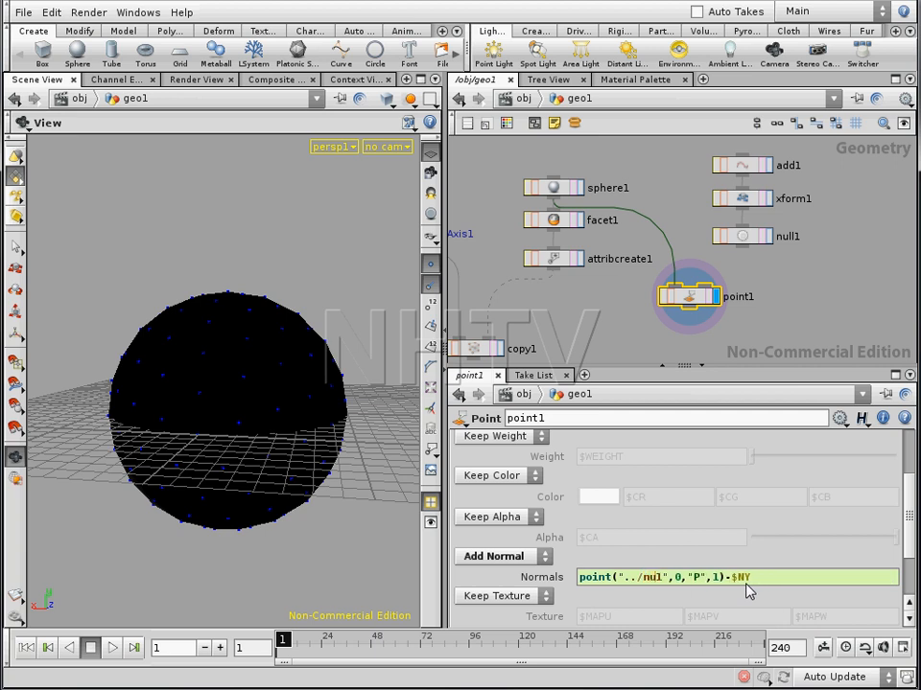
key(Return)
drag(878, 577, 863, 578)
key(BackSpace)
key(BackSpace)
text(null)
key(Return)
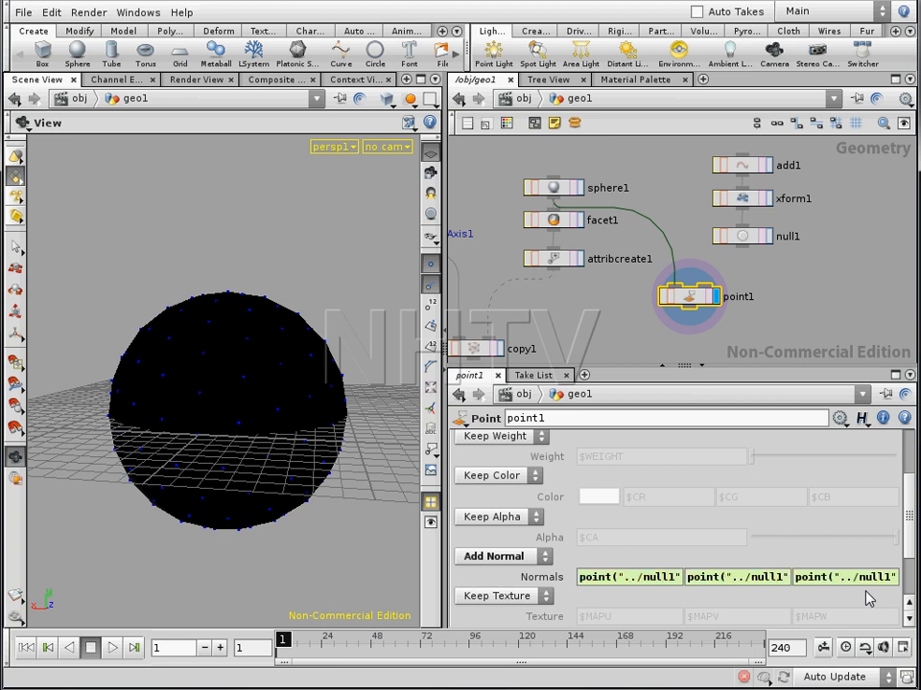
Step: Move the target point with the Transform node, ending with Translate at 9, 1, 0
click(741, 197)
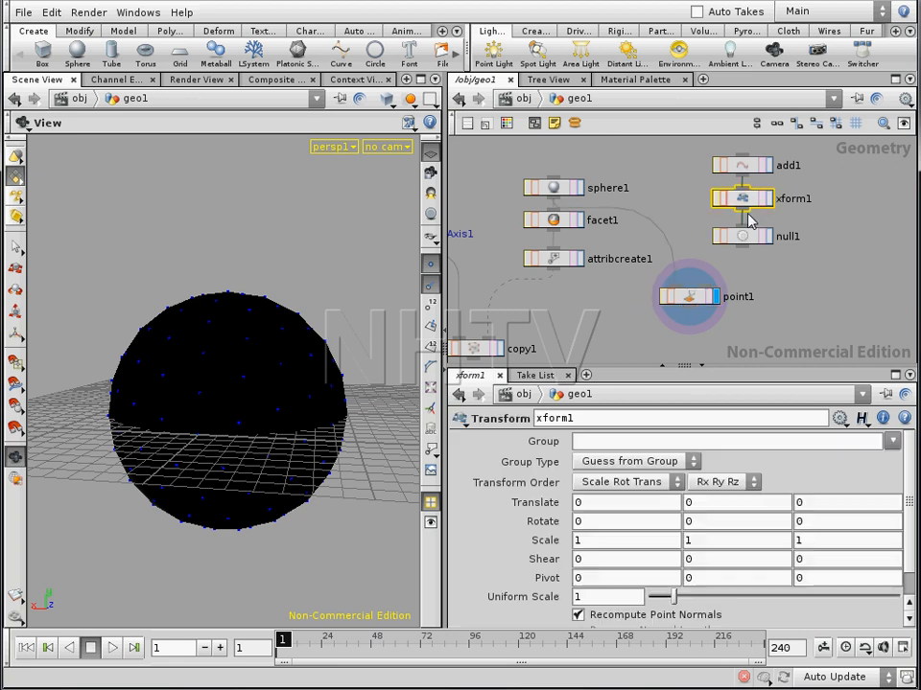
mouse_move(701, 519)
middle_down()
mouse_move(705, 478)
mouse_move(757, 481)
mouse_move(680, 491)
mouse_move(793, 464)
mouse_move(633, 500)
mouse_move(777, 471)
mouse_move(705, 503)
middle_up()
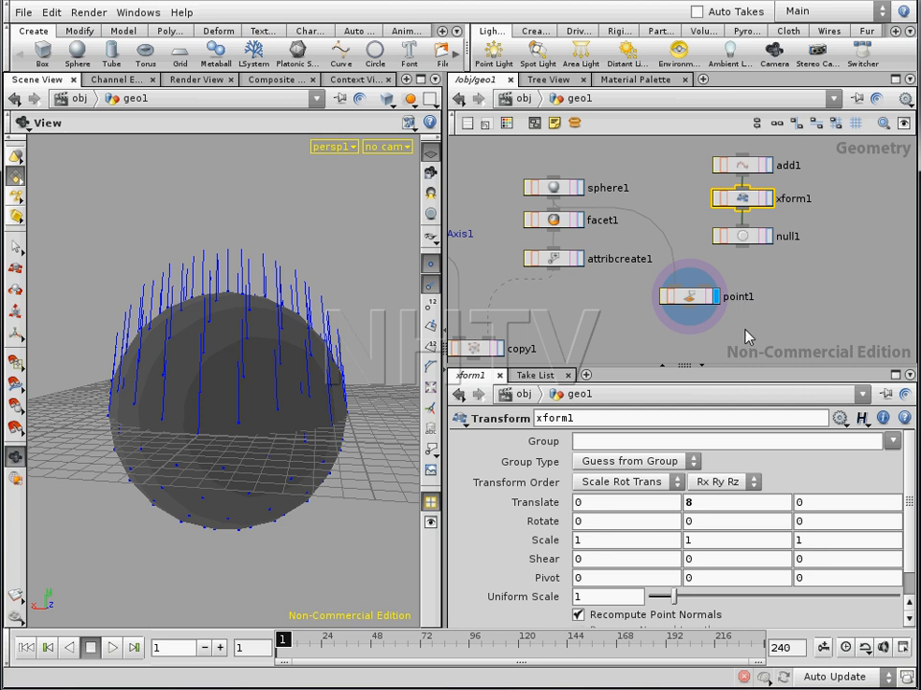
mouse_move(705, 506)
middle_down()
mouse_move(696, 483)
mouse_move(649, 481)
mouse_move(592, 510)
mouse_move(597, 470)
middle_up()
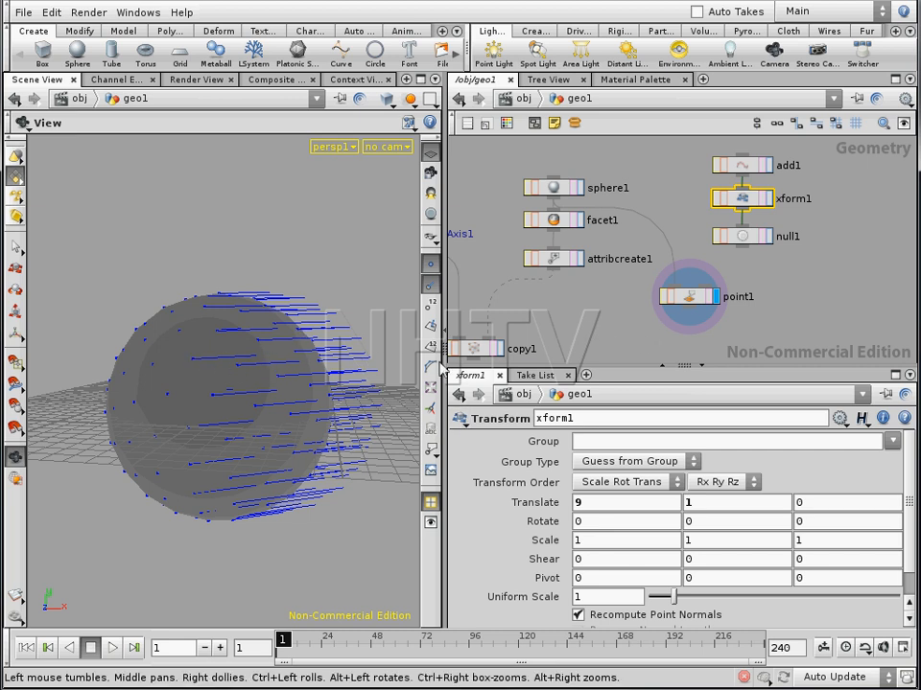
Step: Append a Facet node below the Point node and display it
middle_drag(629, 349, 615, 322)
key(Tab)
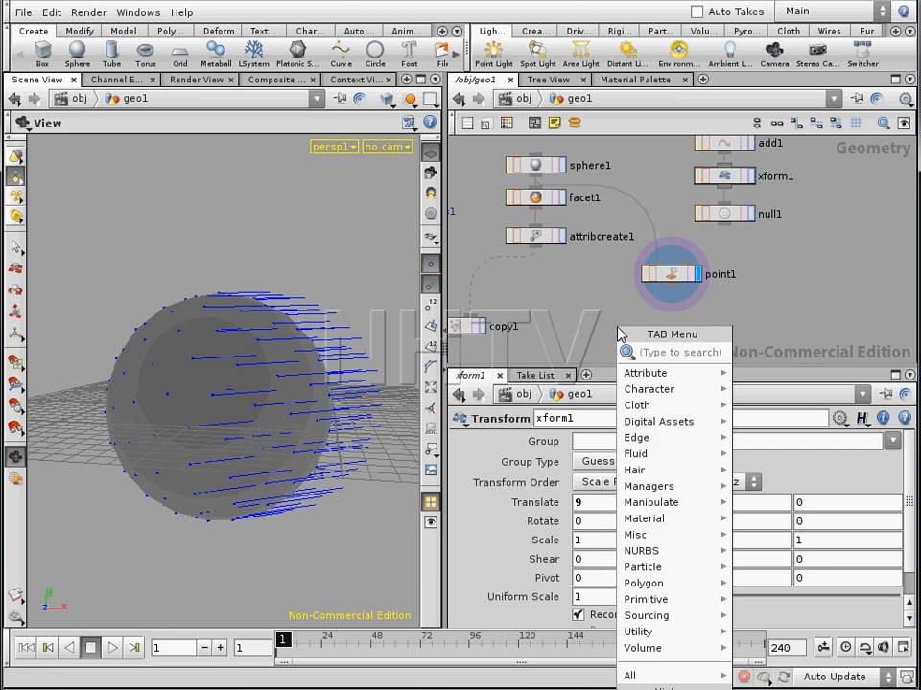
text(Facet)
click(764, 354)
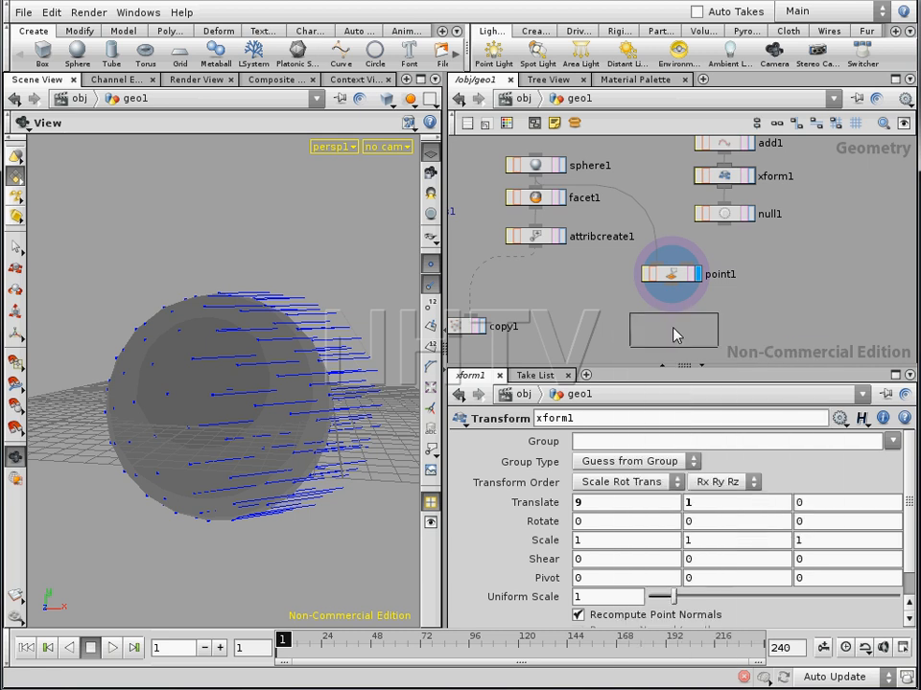
click(669, 323)
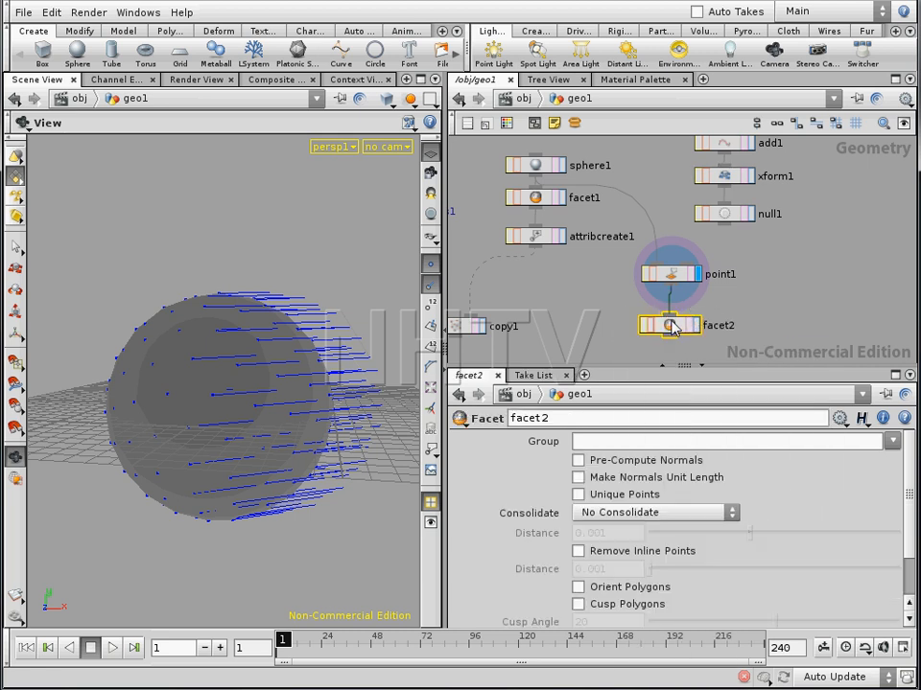
drag(669, 322, 672, 312)
click(699, 317)
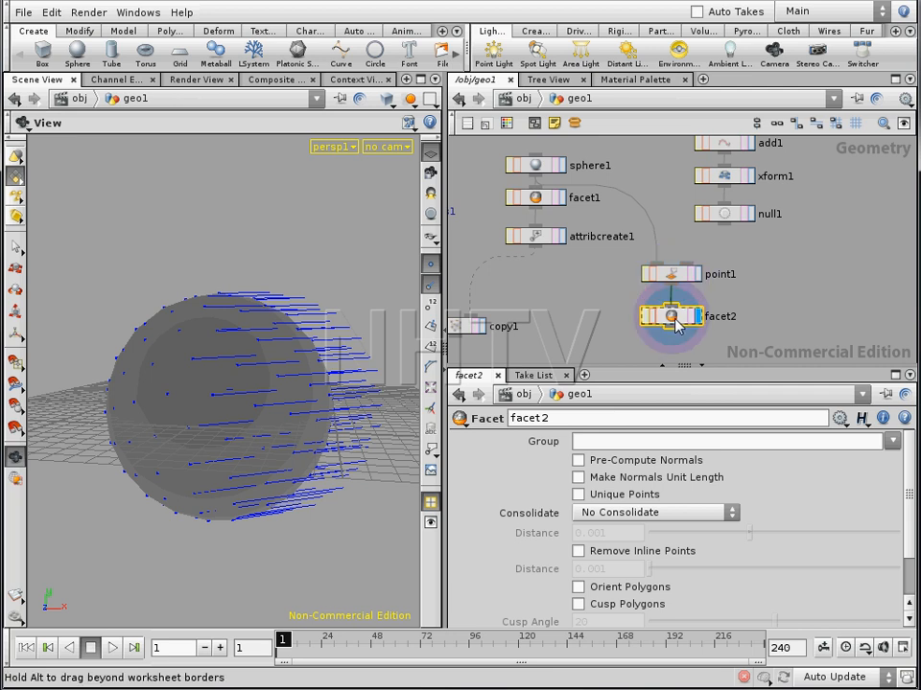
Step: Move the Copy node slightly down and enable Make Normals Unit Length on the new Facet node
middle_drag(585, 336, 589, 319)
drag(593, 366, 593, 381)
middle_drag(657, 339, 707, 328)
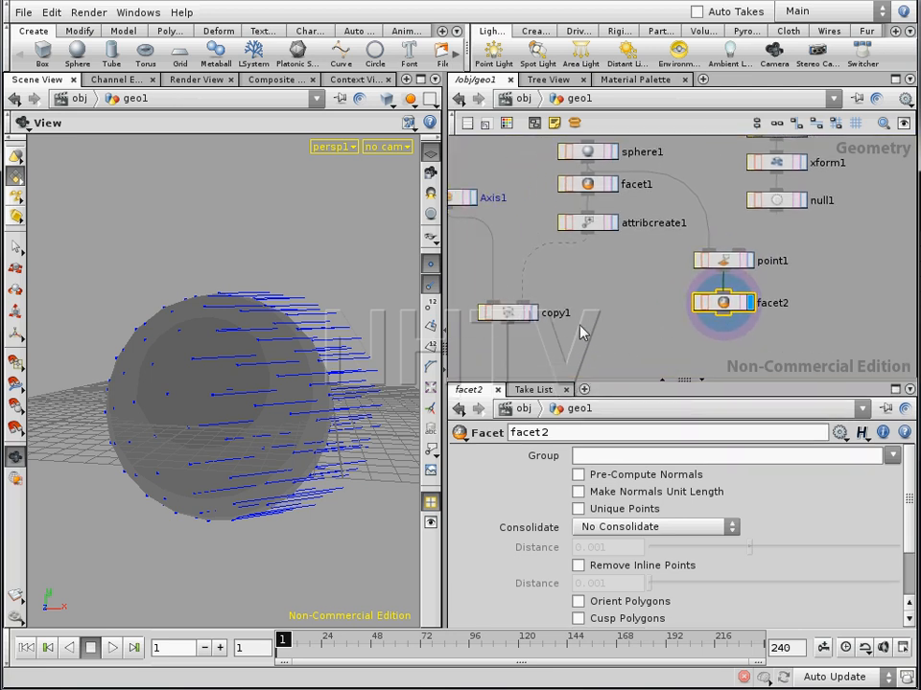
drag(509, 313, 507, 335)
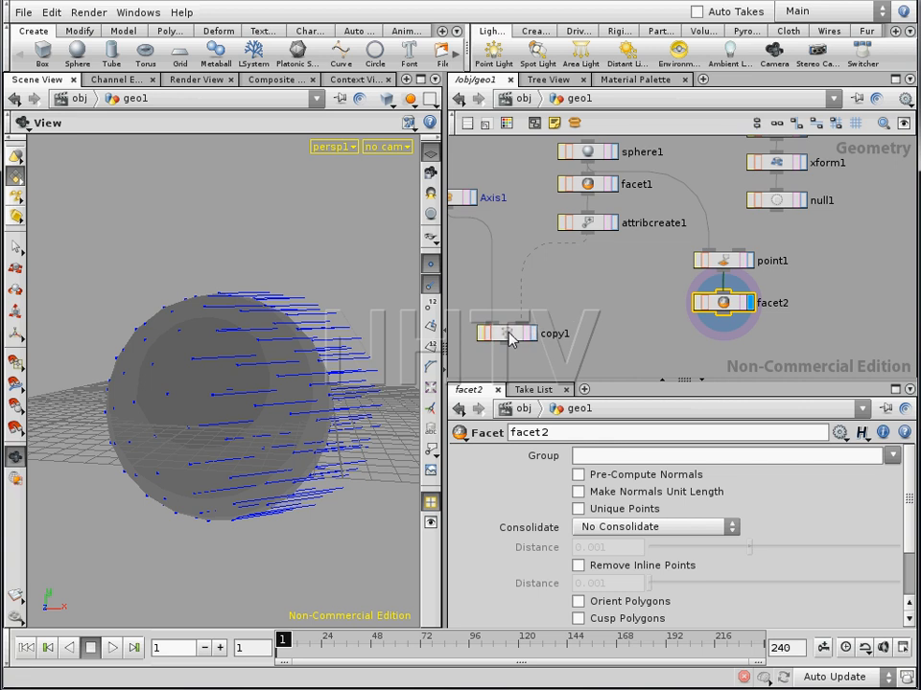
click(578, 492)
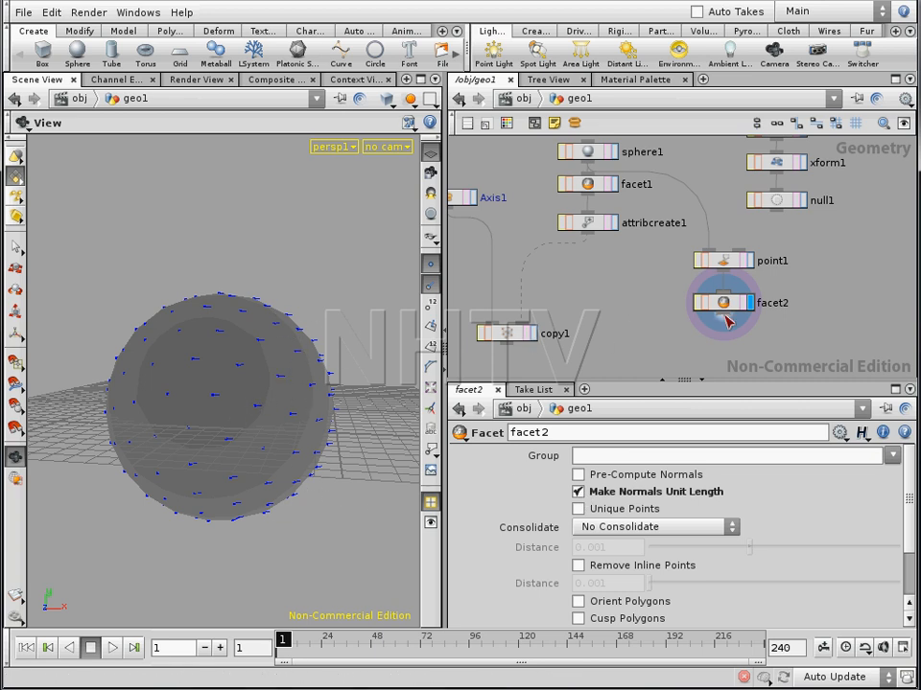
Step: Feed the new Facet node into the Copy node's template input, display the Copy node and inspect the copied axes
drag(726, 317, 514, 324)
drag(226, 431, 285, 433)
right_drag(285, 433, 385, 378)
drag(384, 378, 300, 444)
scroll(317, 425, down, 5)
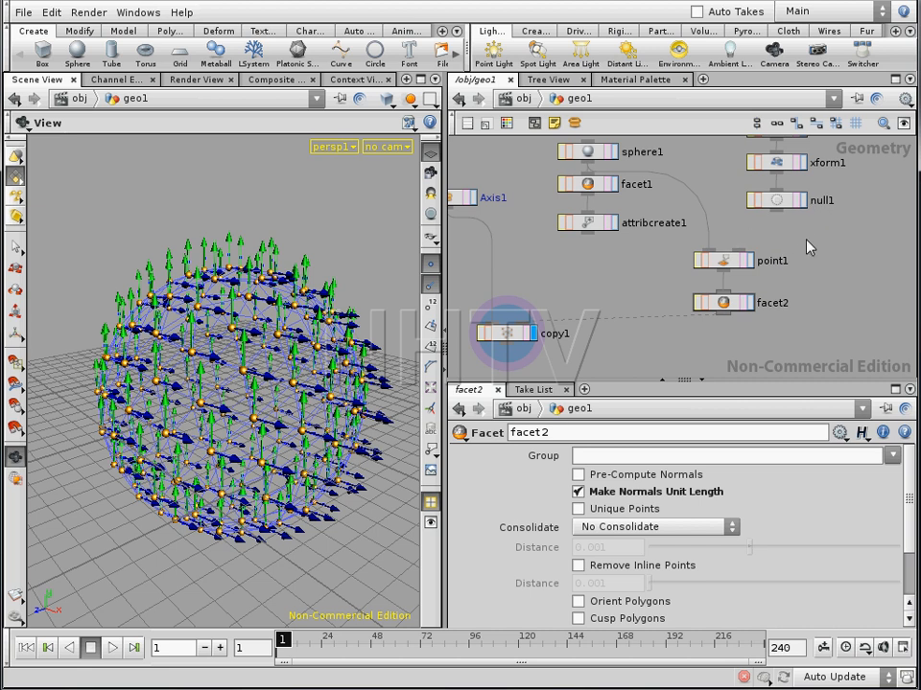
Step: Add an AttribCopy node in the space between the AttribCreate and Copy nodes
middle_drag(625, 293, 610, 320)
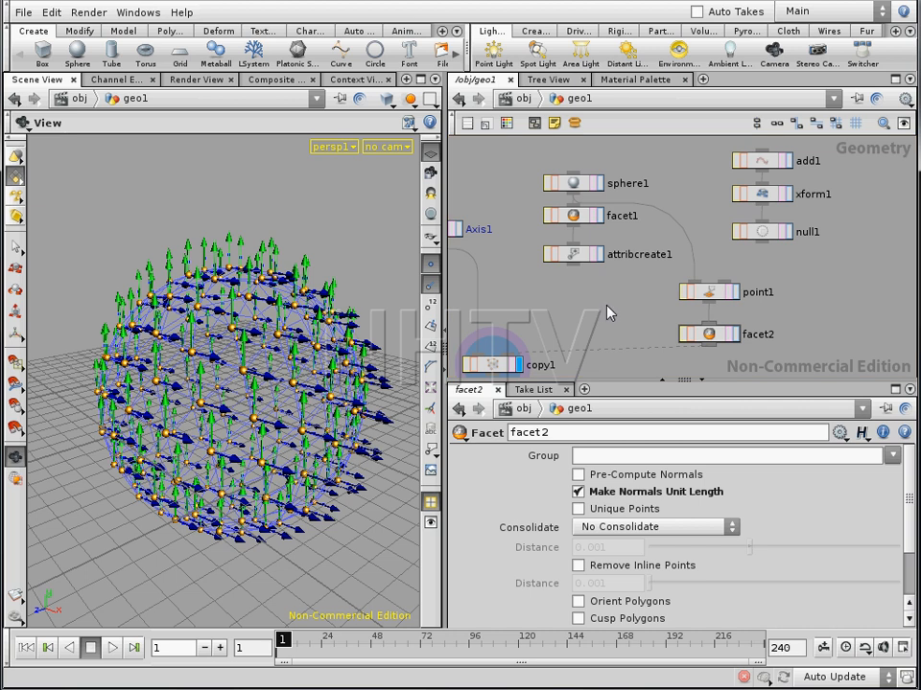
key(Tab)
mouse_move(653, 353)
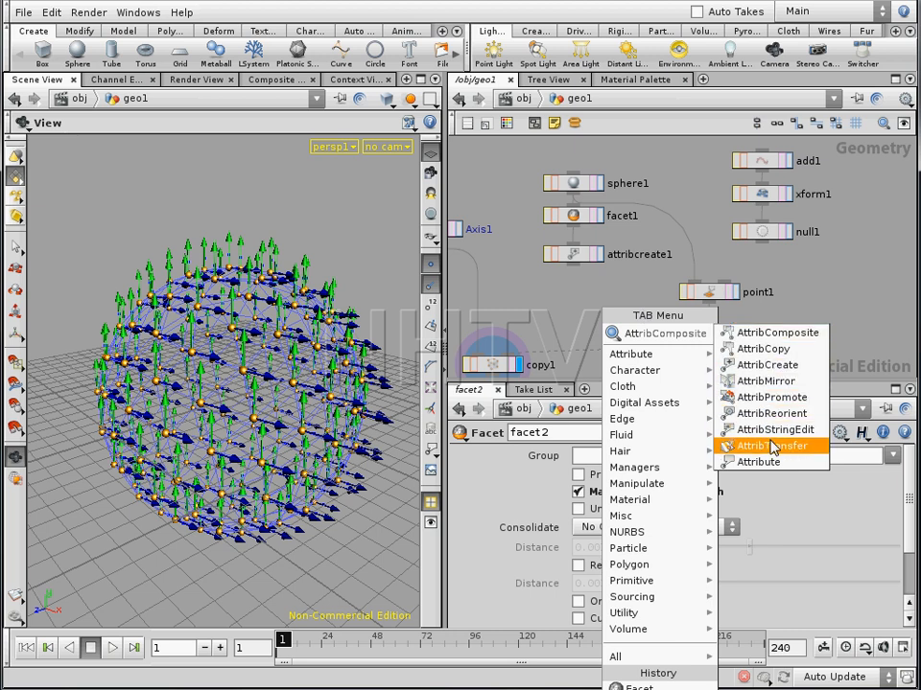
click(775, 363)
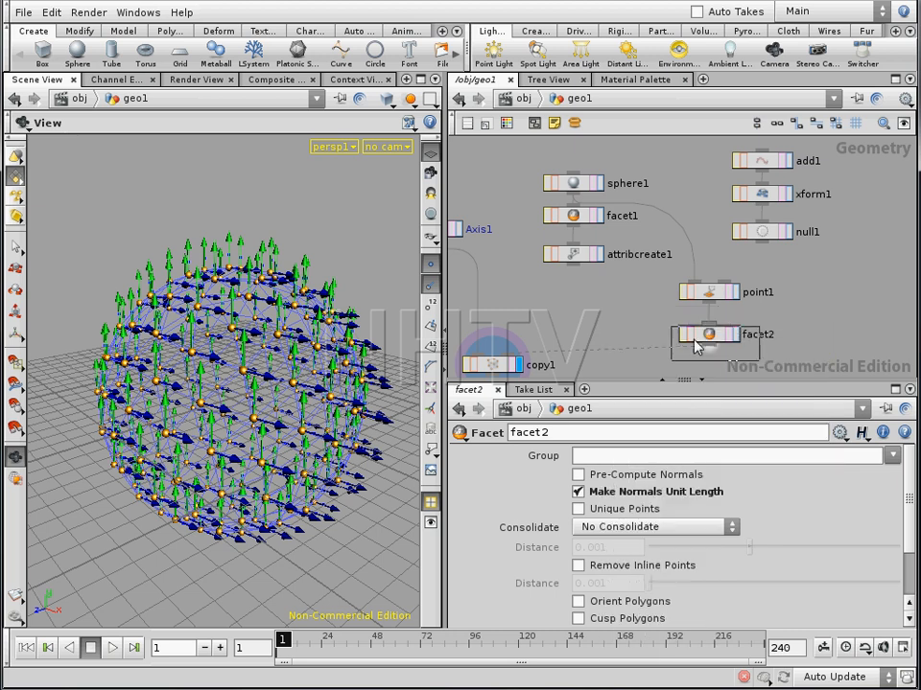
click(605, 325)
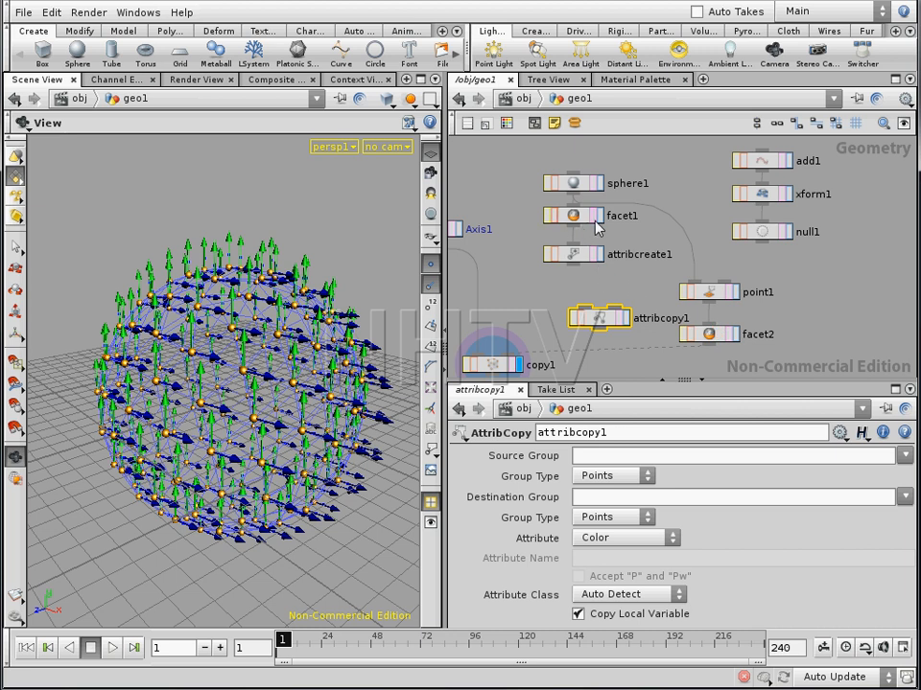
Step: Wire the Facet node below the sphere into AttribCopy's first input, connect AttribCopy to the Copy node's template input and display AttribCopy
mouse_move(605, 321)
mouse_down()
mouse_move(604, 350)
mouse_move(604, 318)
mouse_up()
middle_drag(645, 302, 625, 293)
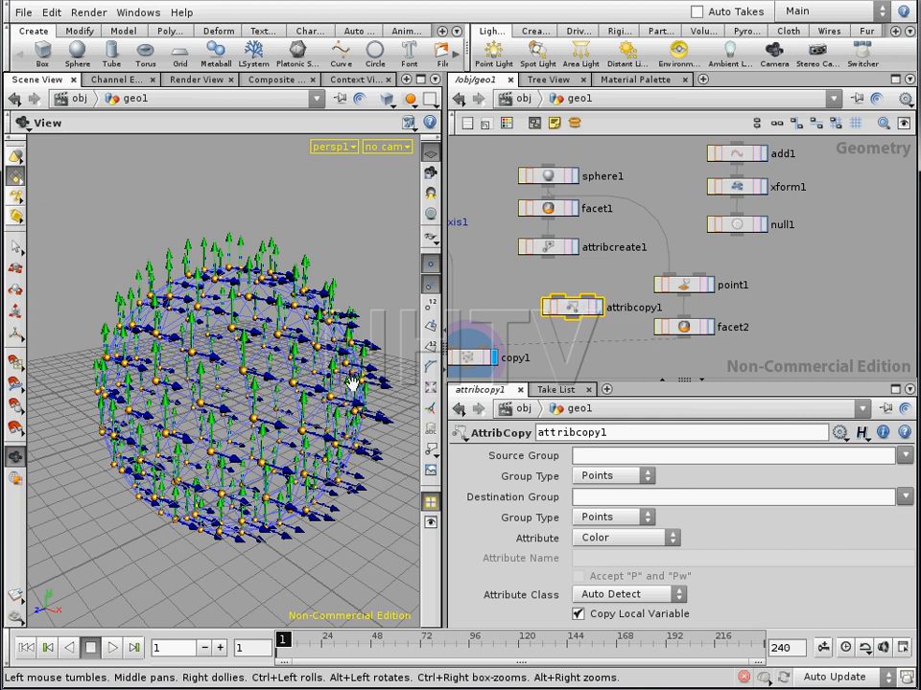
mouse_move(588, 297)
mouse_down()
mouse_move(574, 312)
mouse_move(594, 299)
mouse_up()
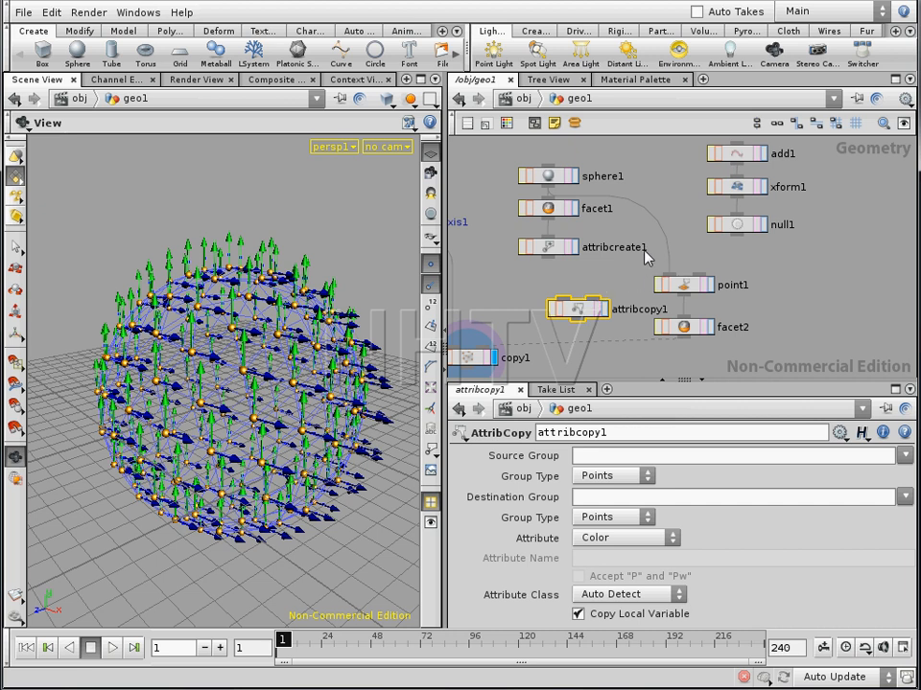
drag(553, 227, 569, 295)
mouse_move(577, 322)
mouse_down()
mouse_move(483, 348)
mouse_move(580, 329)
mouse_move(583, 351)
mouse_up()
middle_drag(630, 287, 592, 251)
drag(550, 309, 548, 336)
click(573, 322)
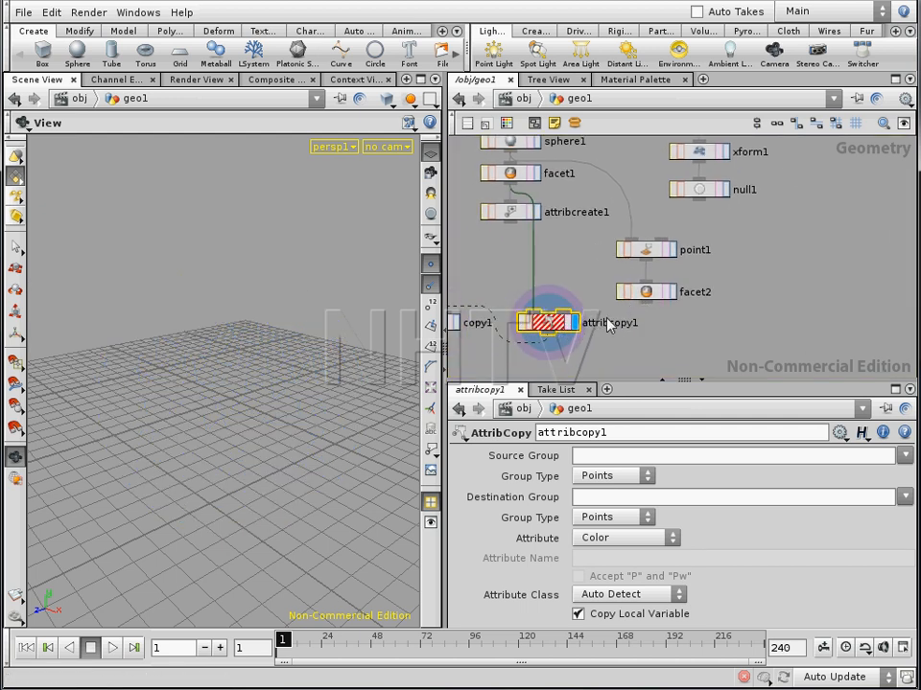
Step: Inspect the info of the Facet node below Point, wire it into AttribCopy's second input and display AttribCopy
click(670, 292)
middle_click(653, 298)
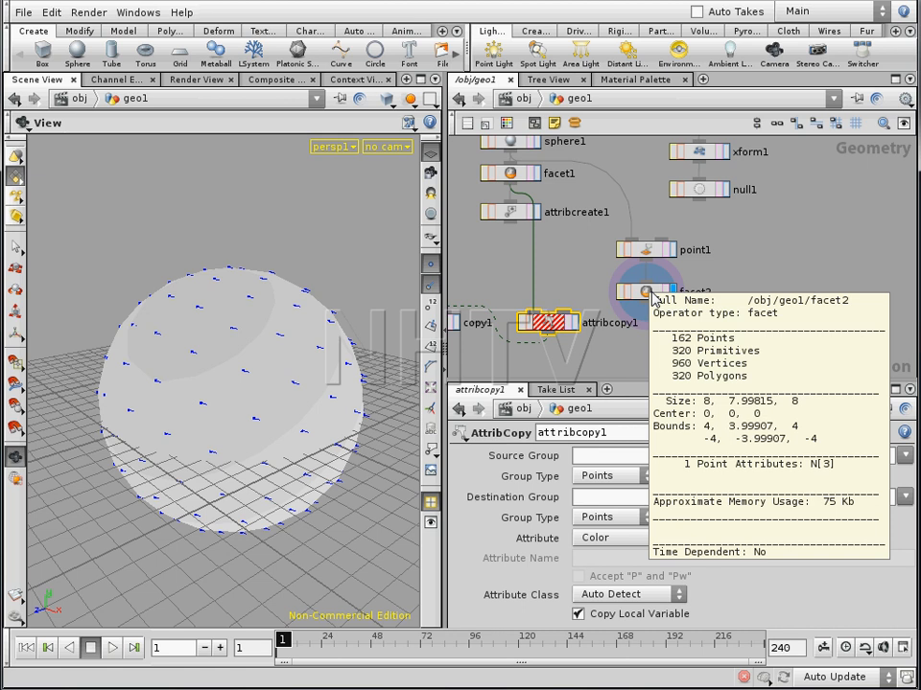
click(573, 322)
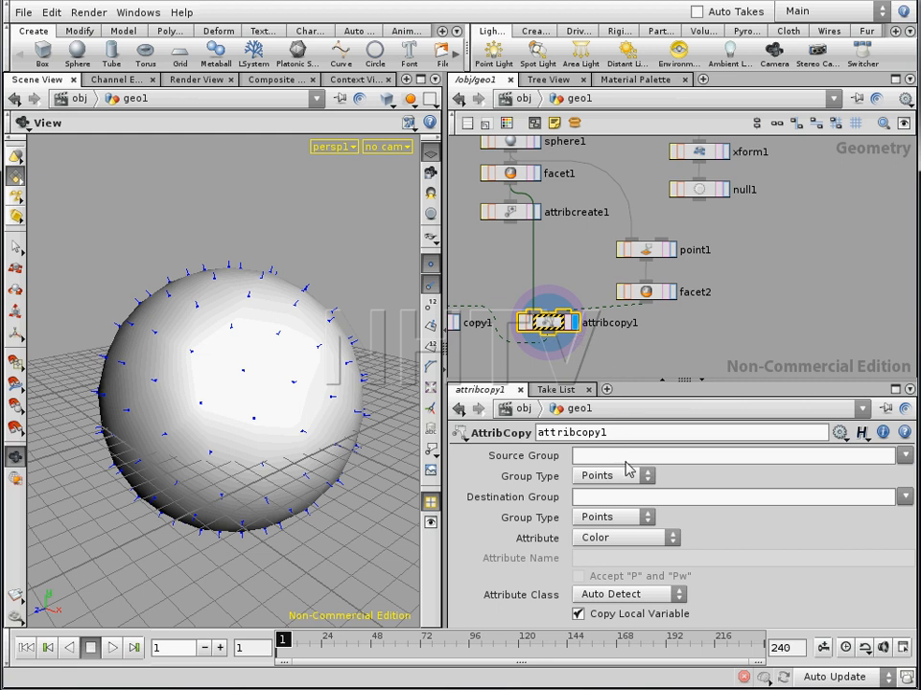
Step: Set AttribCopy's Attribute to Other Attribute with the name up, and move the Facet node below Point slightly up
click(642, 543)
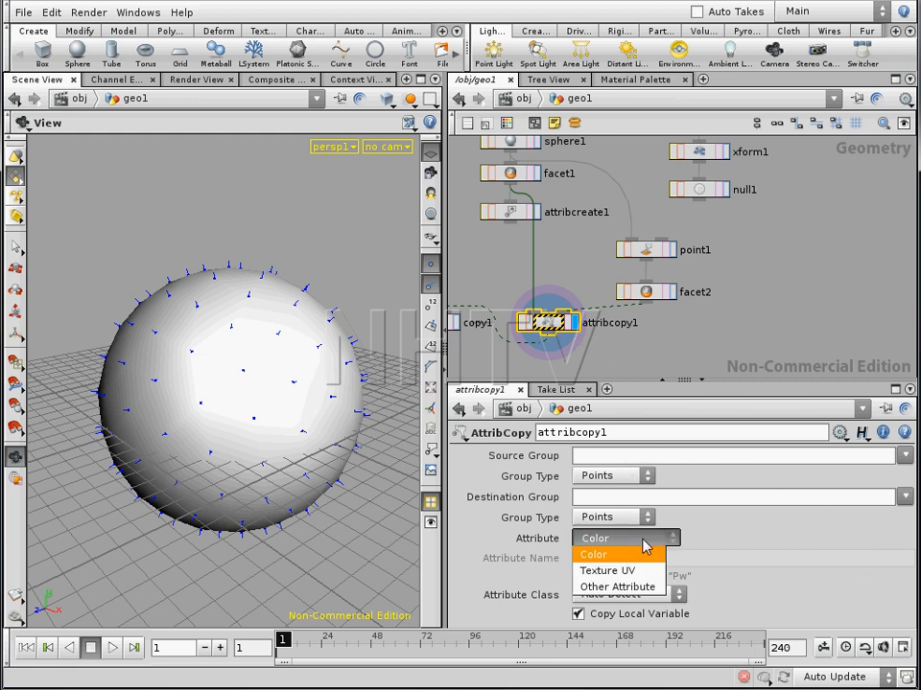
click(617, 586)
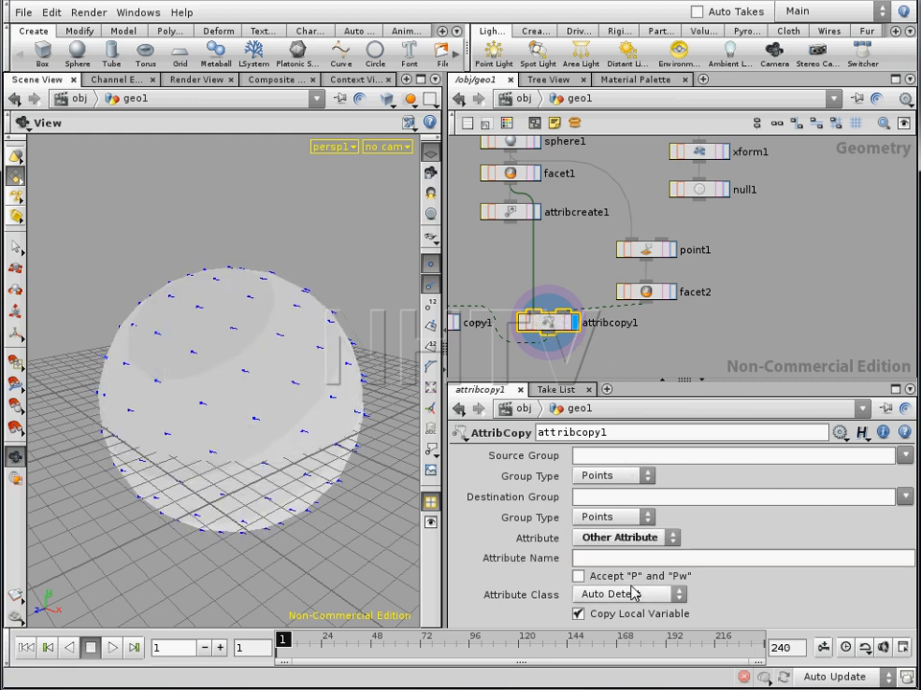
click(577, 562)
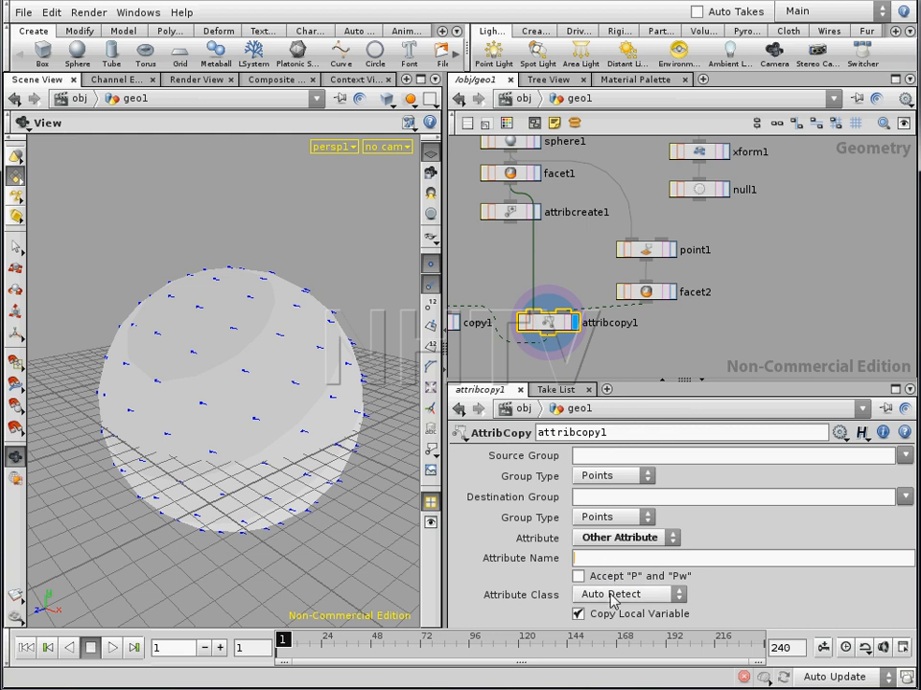
key(Return)
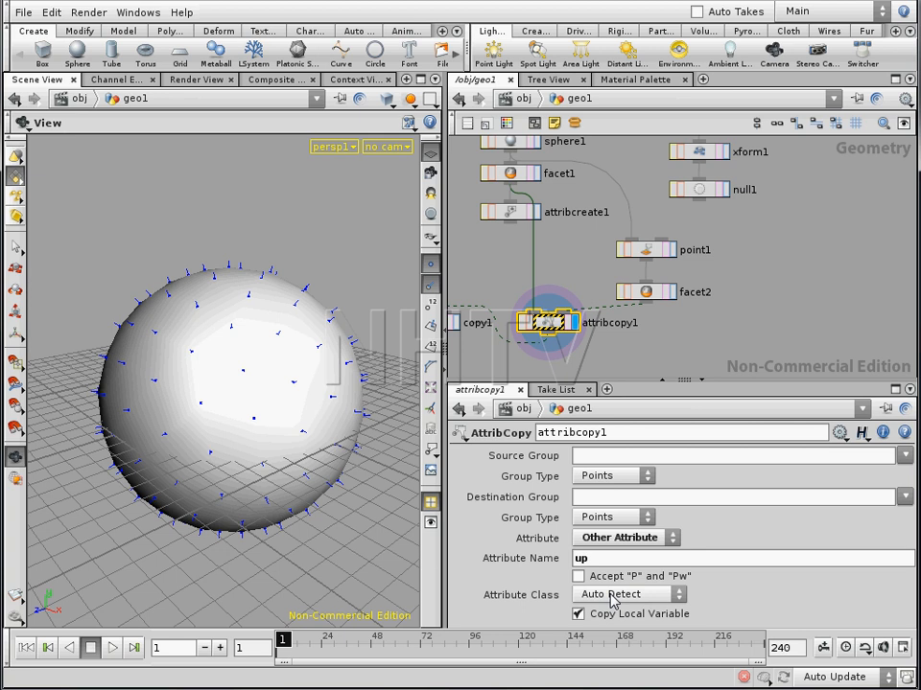
middle_click(550, 330)
drag(651, 294, 653, 281)
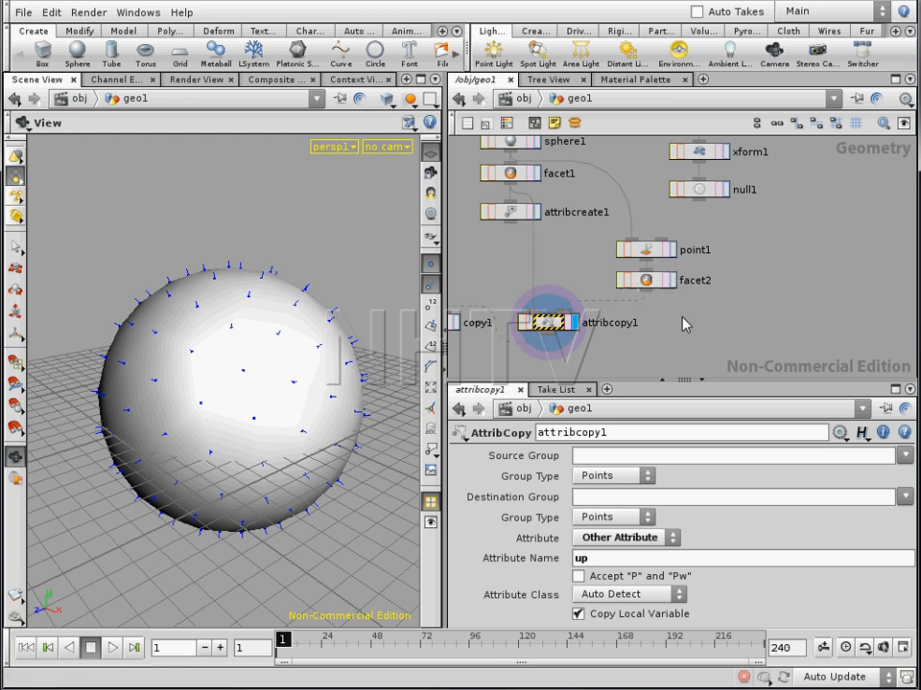
Step: Try N as AttribCopy's attribute name and compare its normals with those of the Facet node below Point
double_click(587, 560)
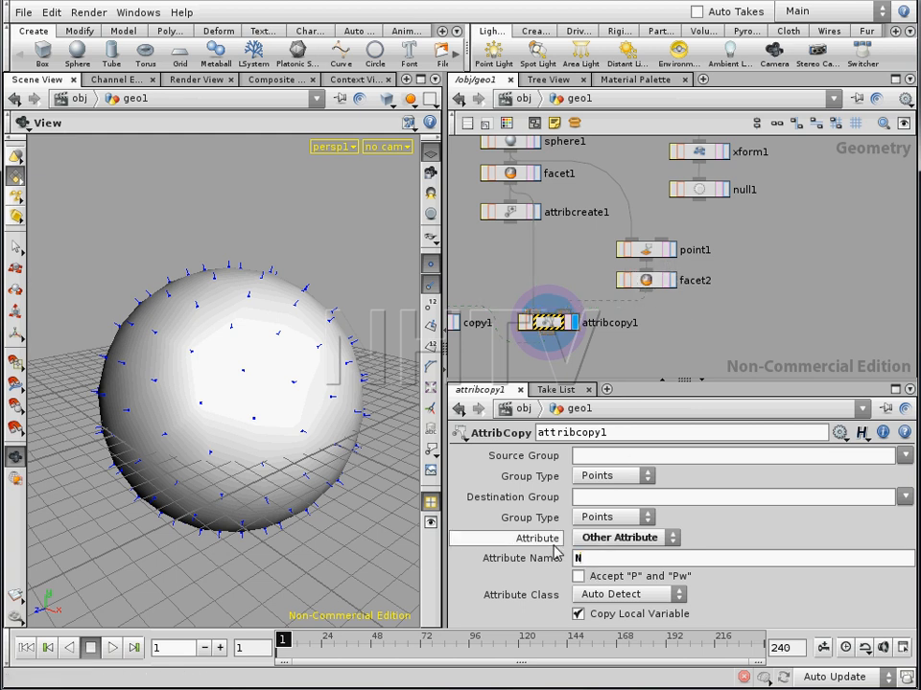
text(N)
key(Return)
mouse_move(241, 384)
mouse_down()
mouse_move(150, 389)
mouse_move(250, 392)
mouse_move(231, 385)
mouse_up()
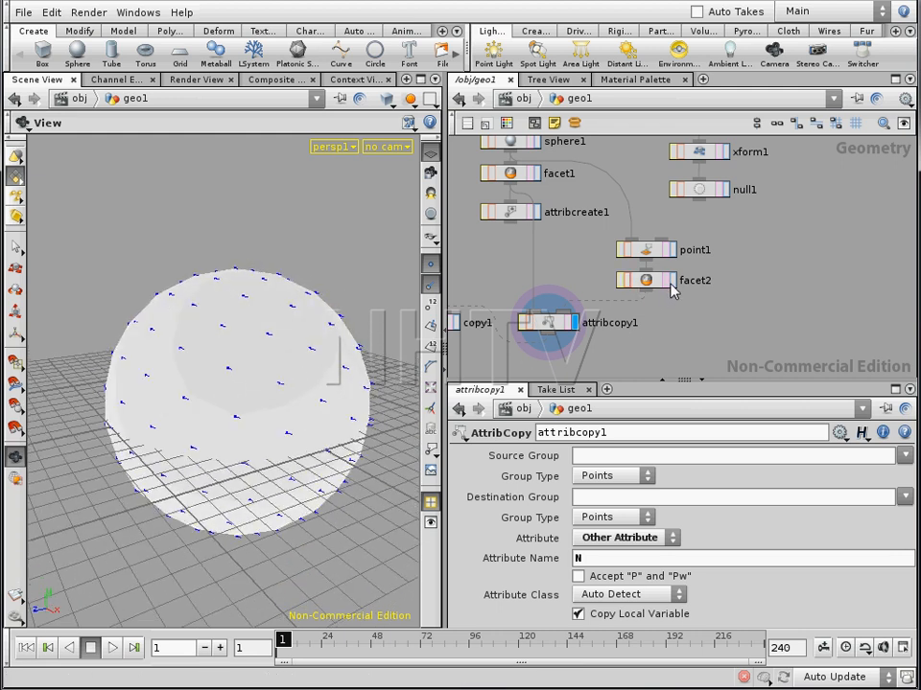
click(672, 281)
click(575, 322)
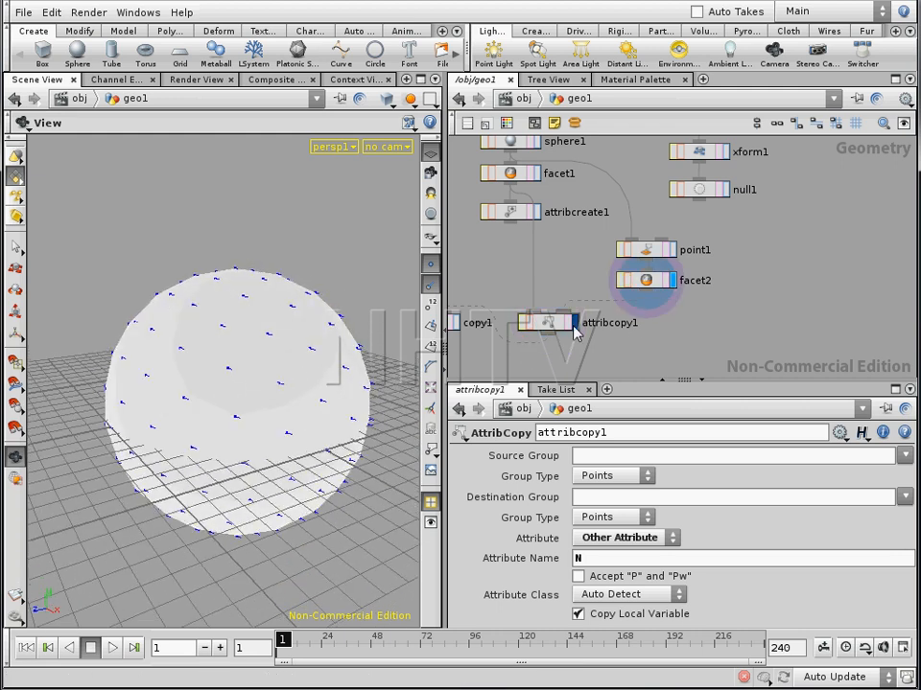
Step: Move the Point node and its Facet node up and insert an Attribute node between that Facet and AttribCopy
drag(679, 305, 613, 203)
click(675, 294)
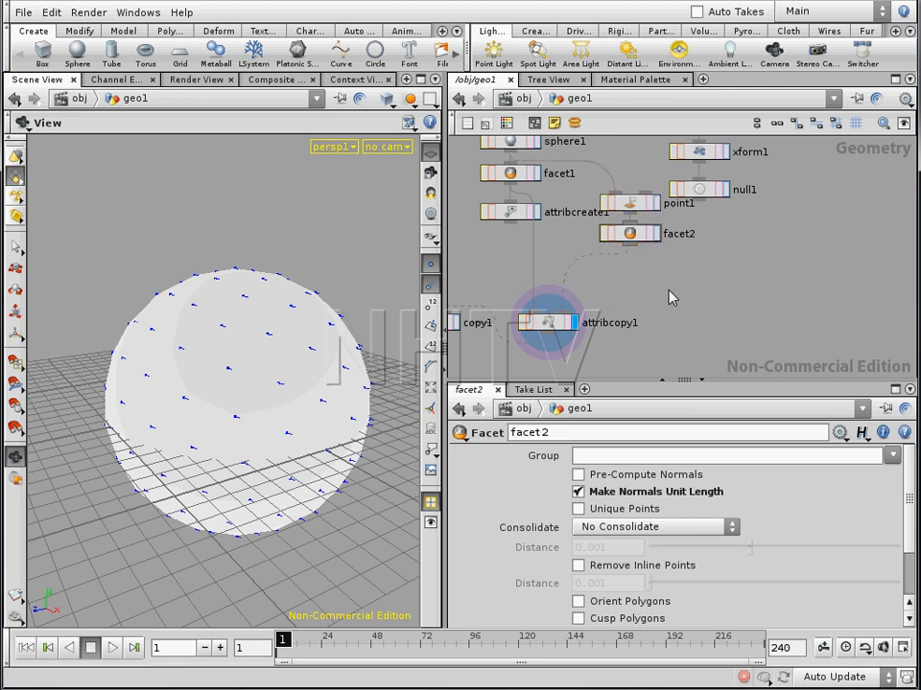
key(Tab)
text(a)
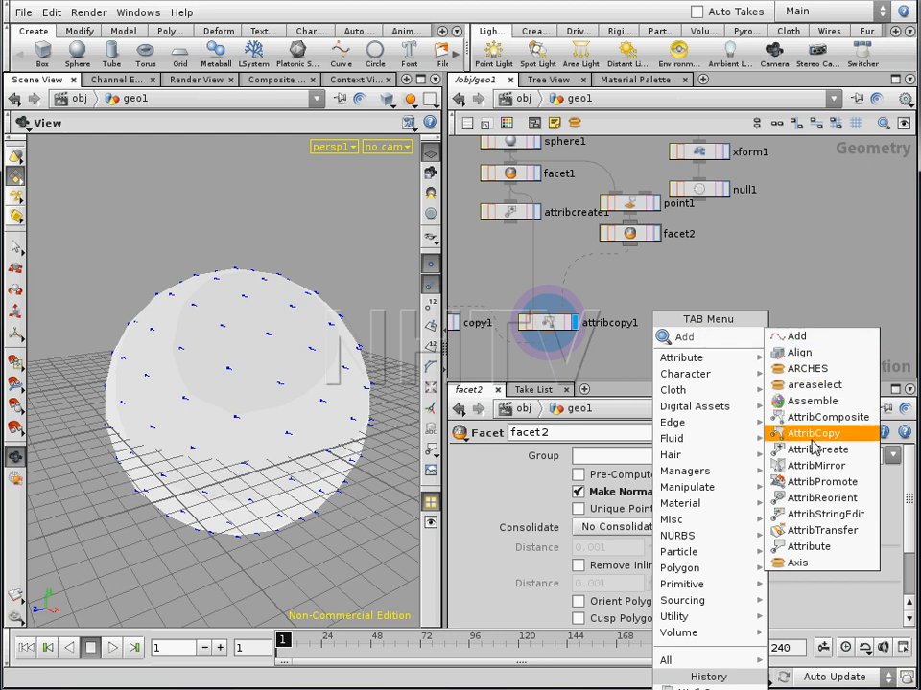
click(808, 554)
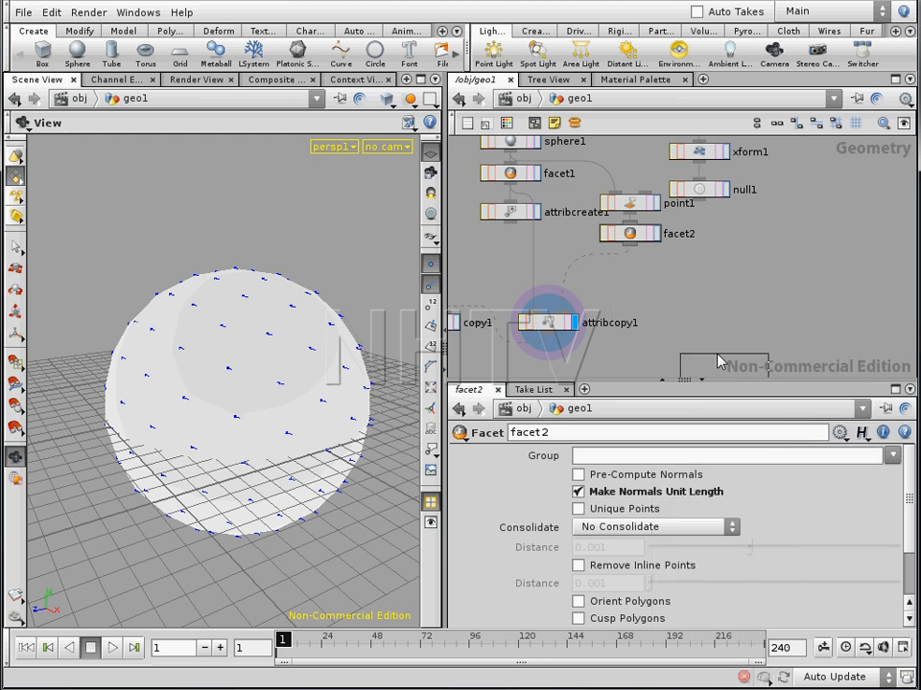
click(602, 274)
drag(602, 274, 631, 270)
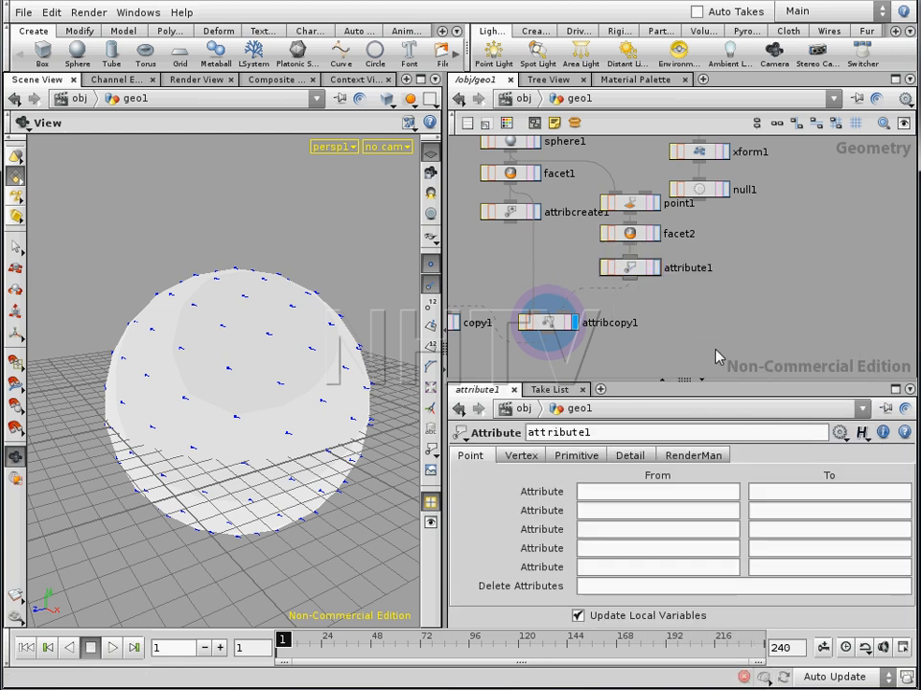
Step: Rename the point attribute N to up in the Attribute node and set AttribCopy's attribute name to up, checking both nodes' info
click(634, 494)
middle_click(639, 275)
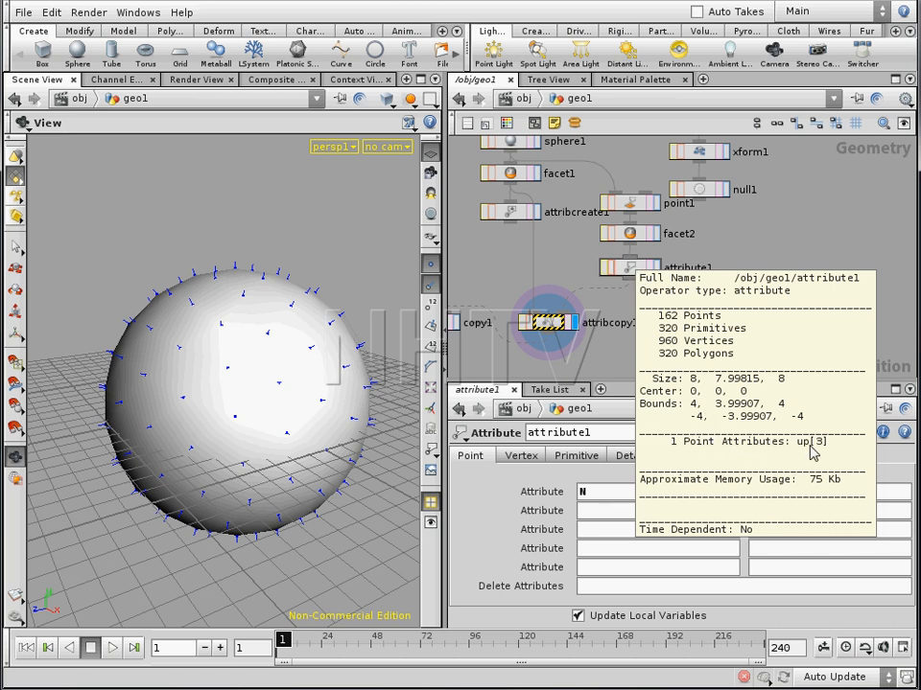
click(534, 320)
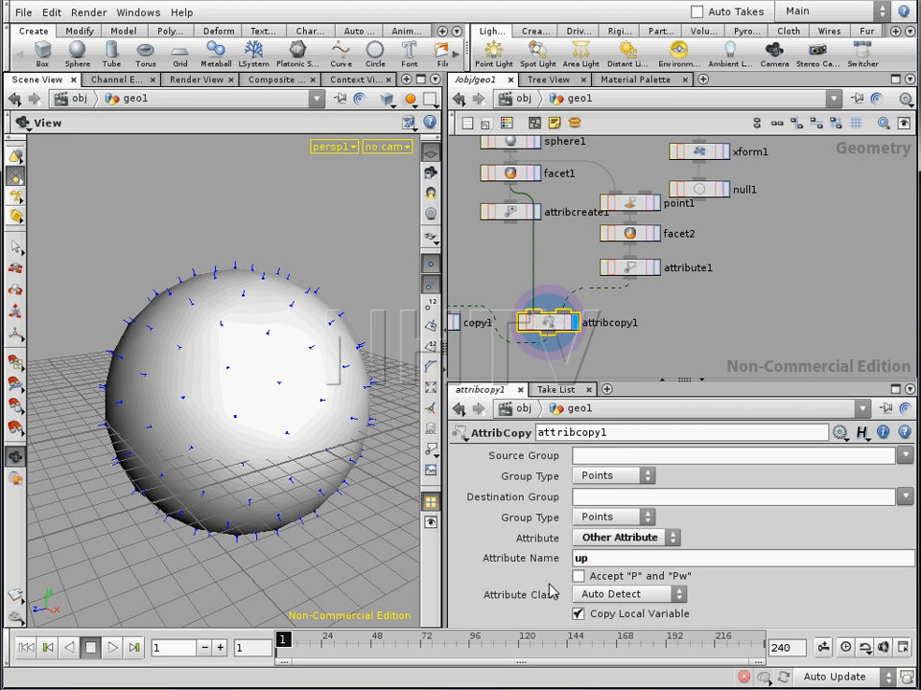
middle_click(560, 332)
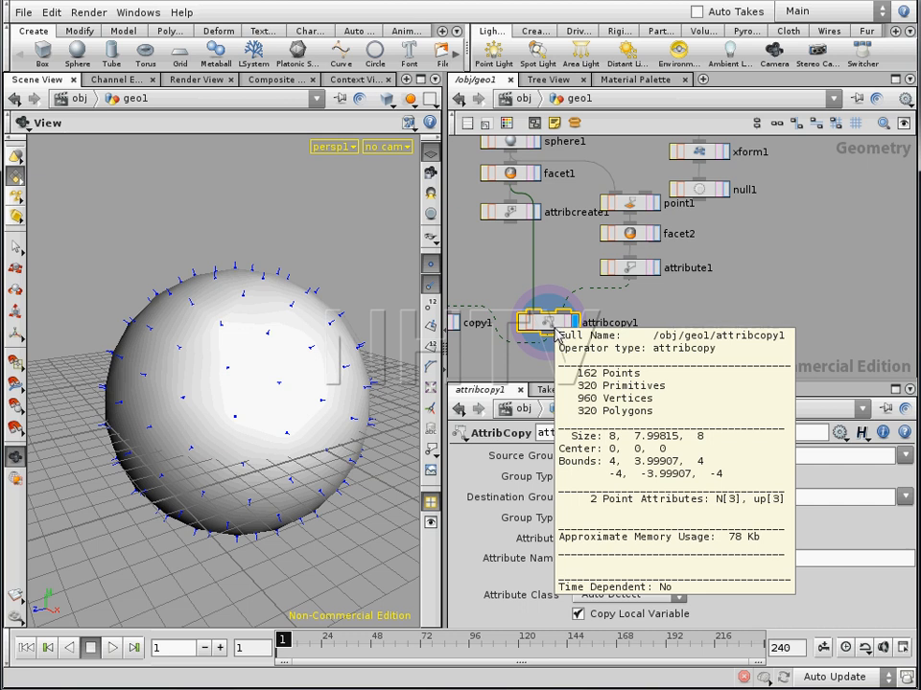
click(758, 290)
Step: Display the Copy node and inspect how the axes are oriented around the sphere
middle_drag(476, 360, 598, 351)
click(575, 315)
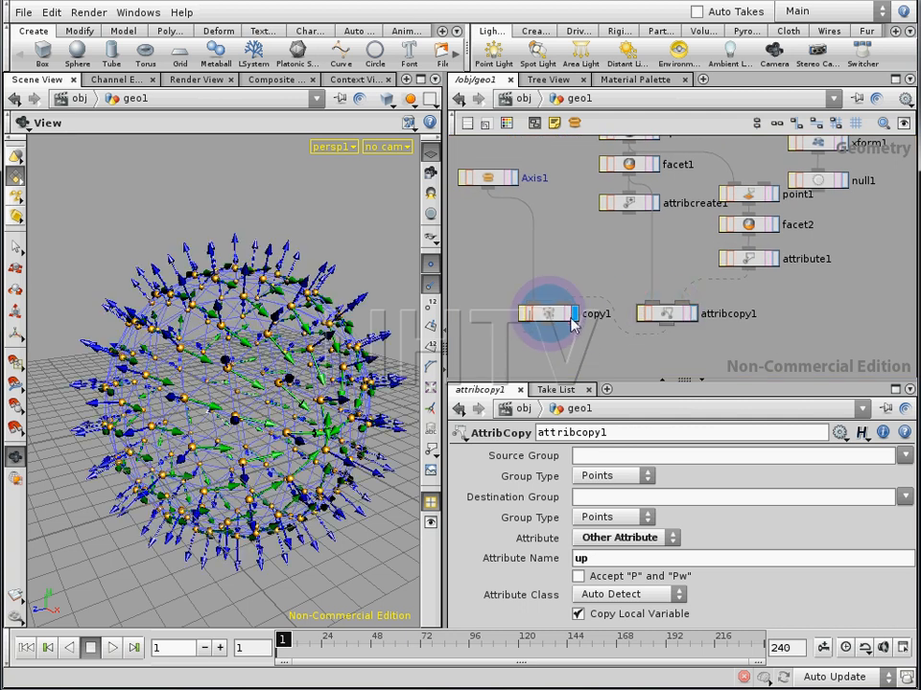
drag(255, 386, 288, 451)
Step: Select the target point's Transform node, bring up its transform handle and display the Copy node alongside it
middle_drag(825, 290, 739, 374)
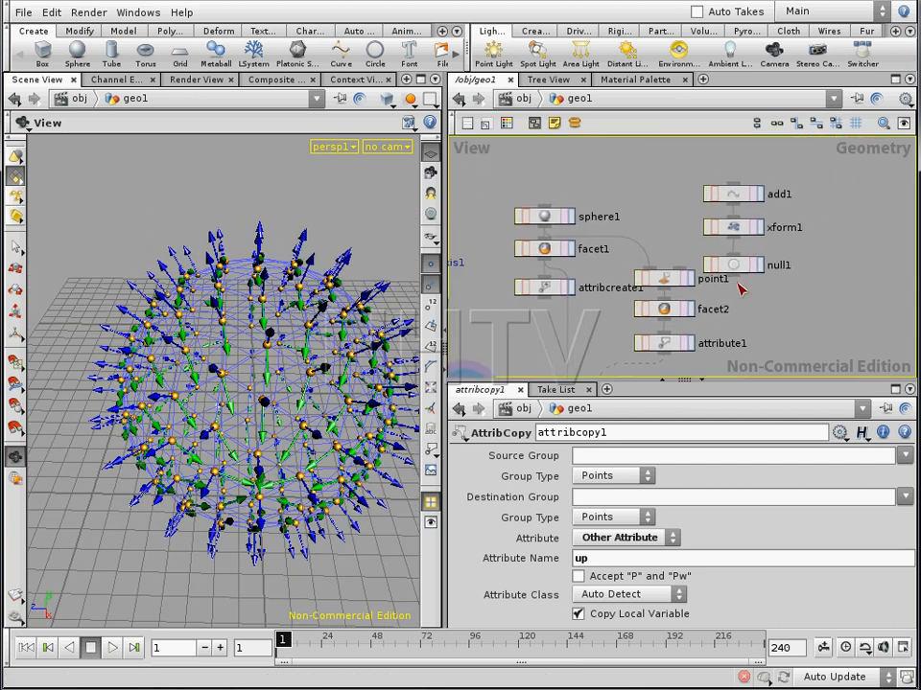
click(753, 228)
click(760, 229)
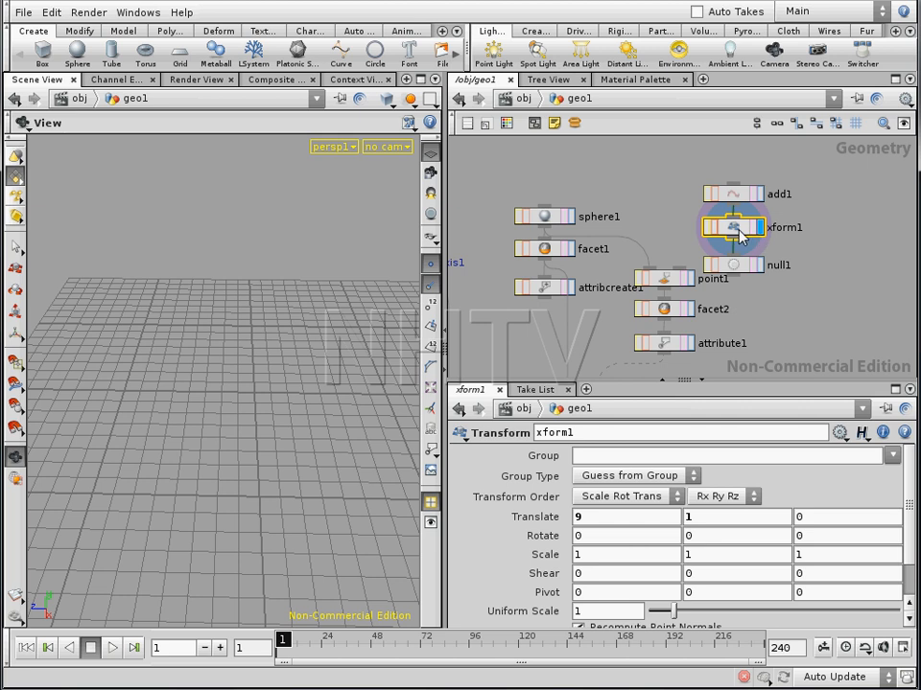
key(t)
right_drag(289, 376, 154, 415)
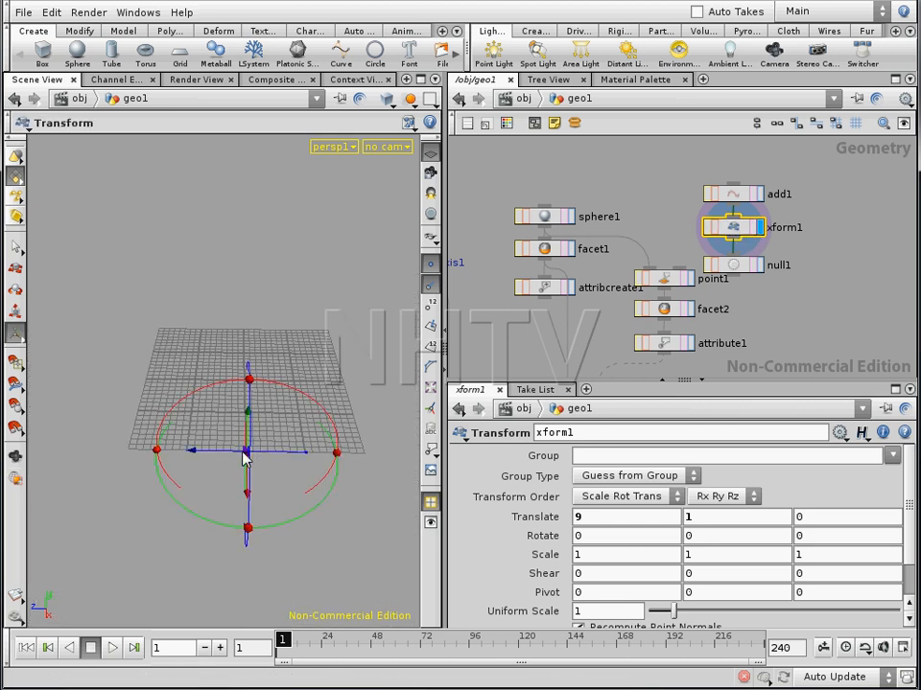
right_click(245, 458)
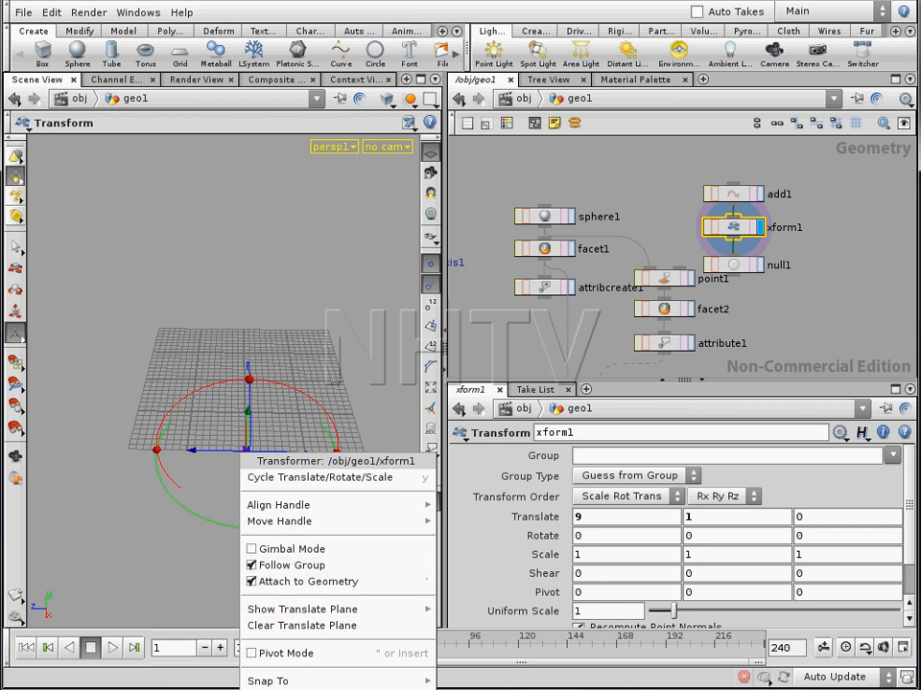
key(Escape)
middle_drag(602, 336, 614, 256)
click(504, 320)
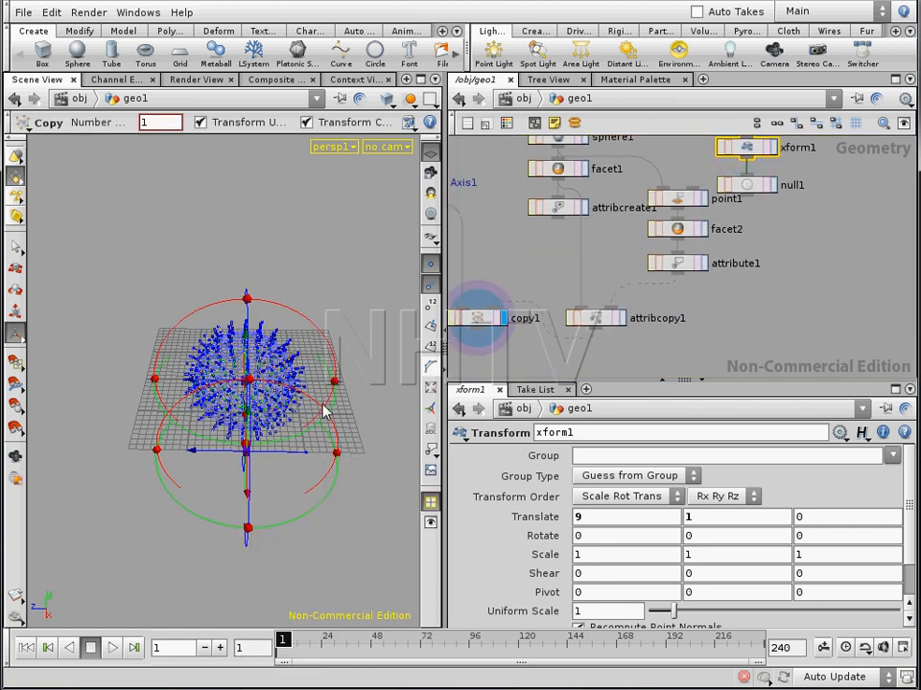
middle_drag(284, 425, 279, 455)
key(Return)
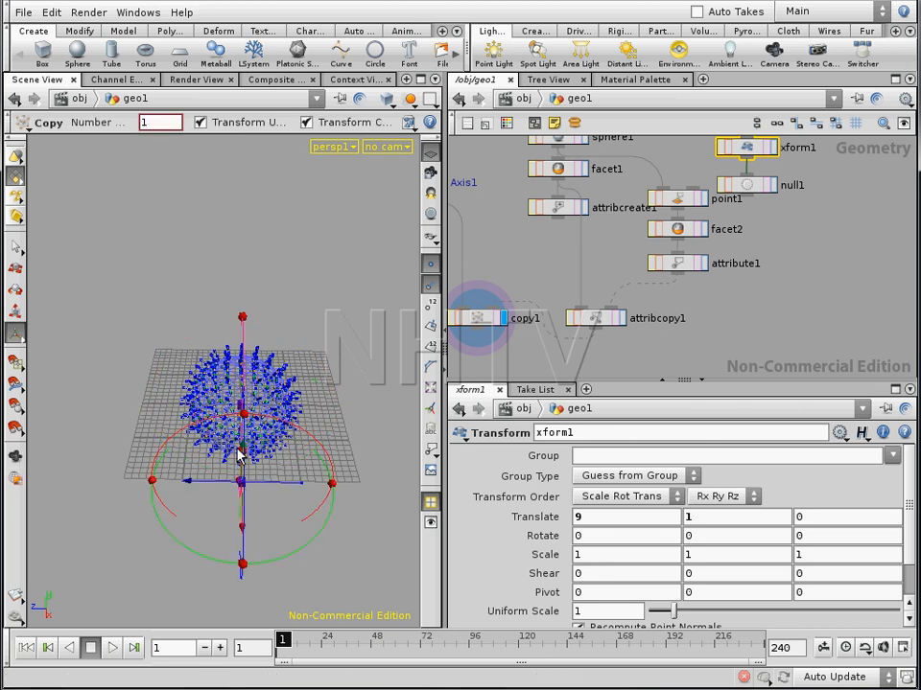
Step: Move the target point to about X 4.19, Y 1, Z 2.03 with the Transform handle and view the axes closely
drag(308, 457, 173, 434)
key(ctrl+z)
key(Escape)
scroll(298, 476, up, 8)
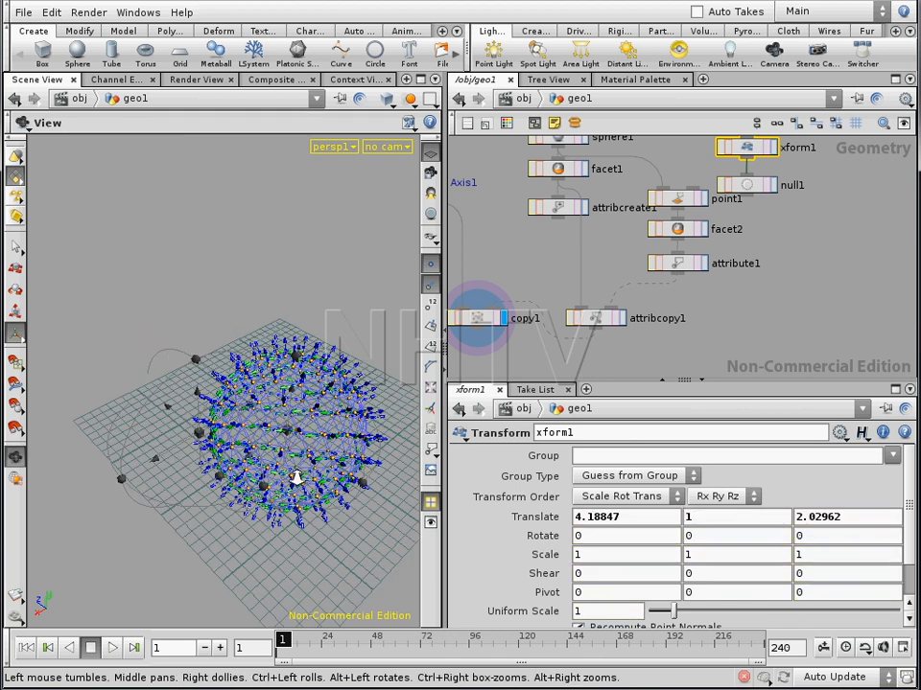
Step: Move the target point around the sphere to about X 3.99, Y 1, Z 5.06, watching the axes turn
key(Return)
drag(209, 443, 142, 345)
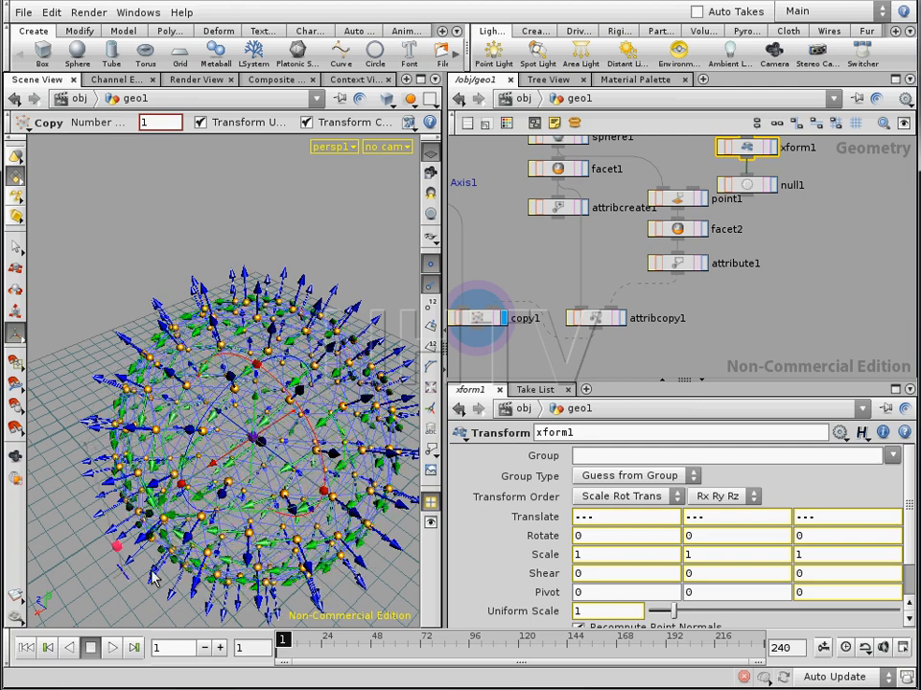
drag(61, 422, 298, 599)
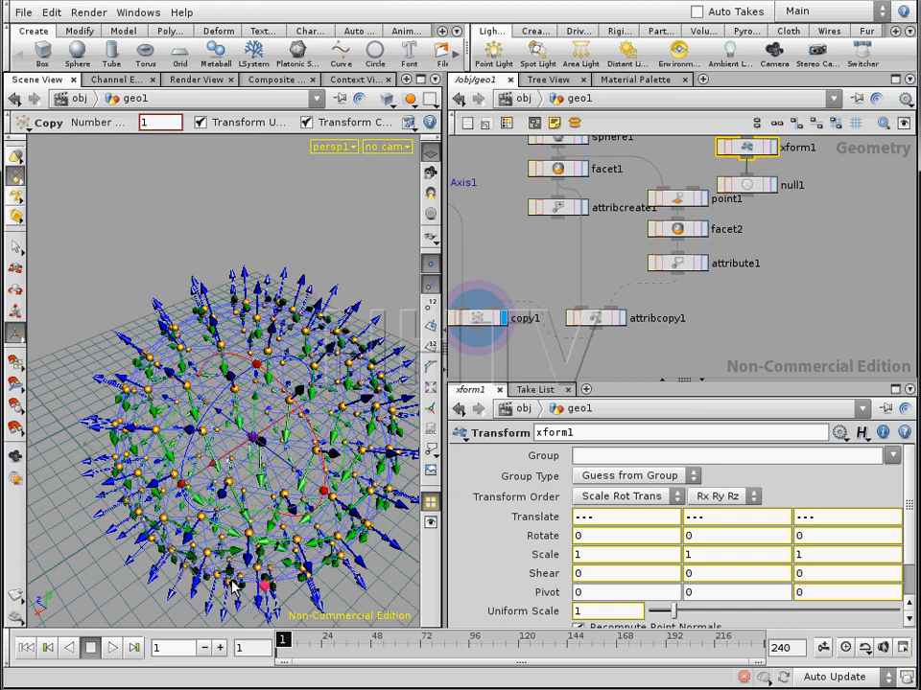
key(Escape)
drag(90, 514, 196, 514)
key(Return)
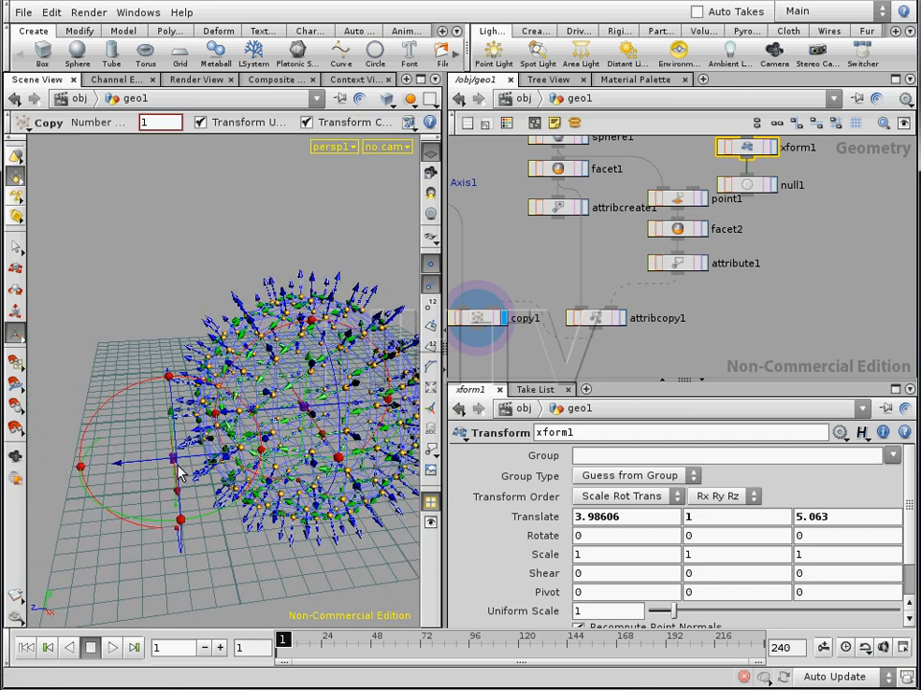
Step: Move the target point around beside the sphere and leave it at about X 4.9, Y 0.15, Z 5.14
drag(172, 464, 204, 320)
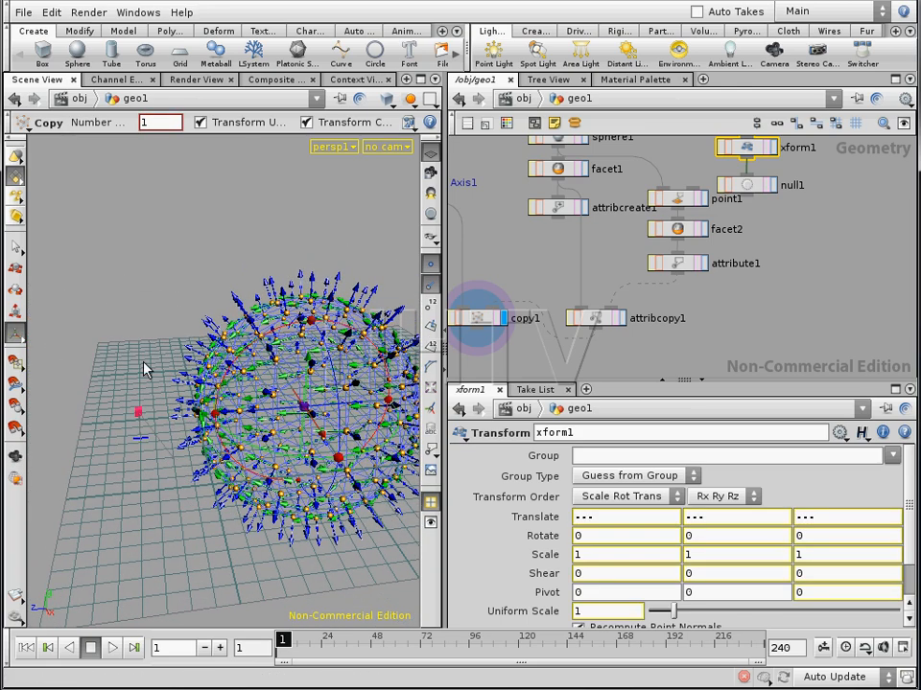
drag(349, 313, 327, 289)
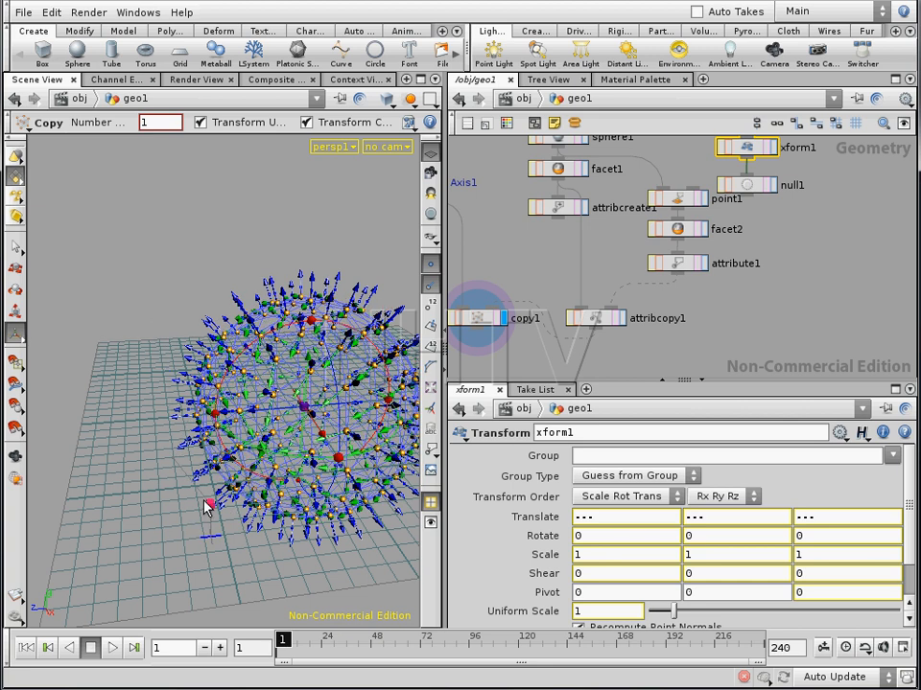
click(172, 480)
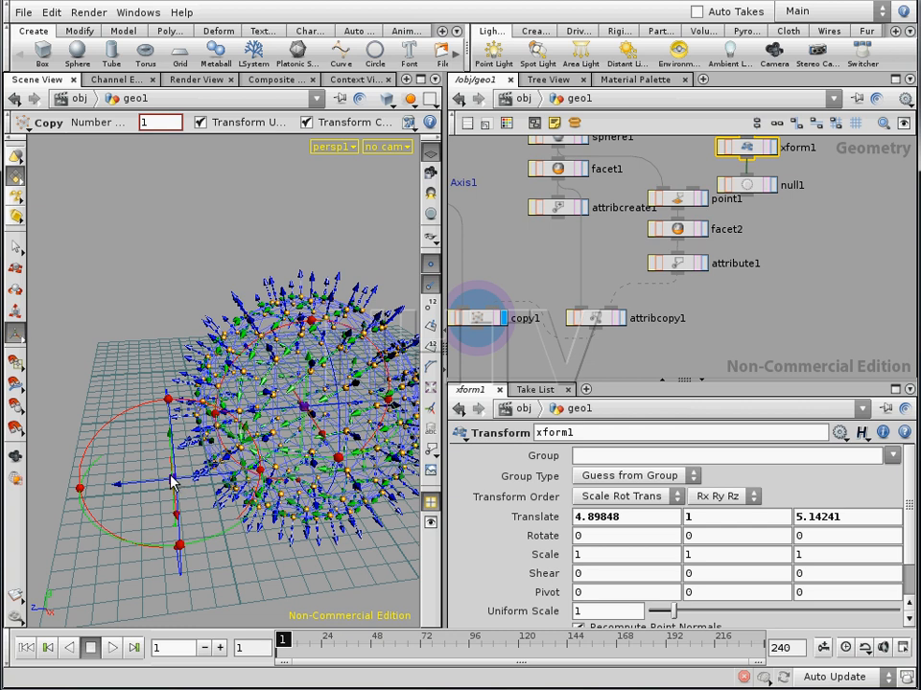
drag(172, 458, 191, 479)
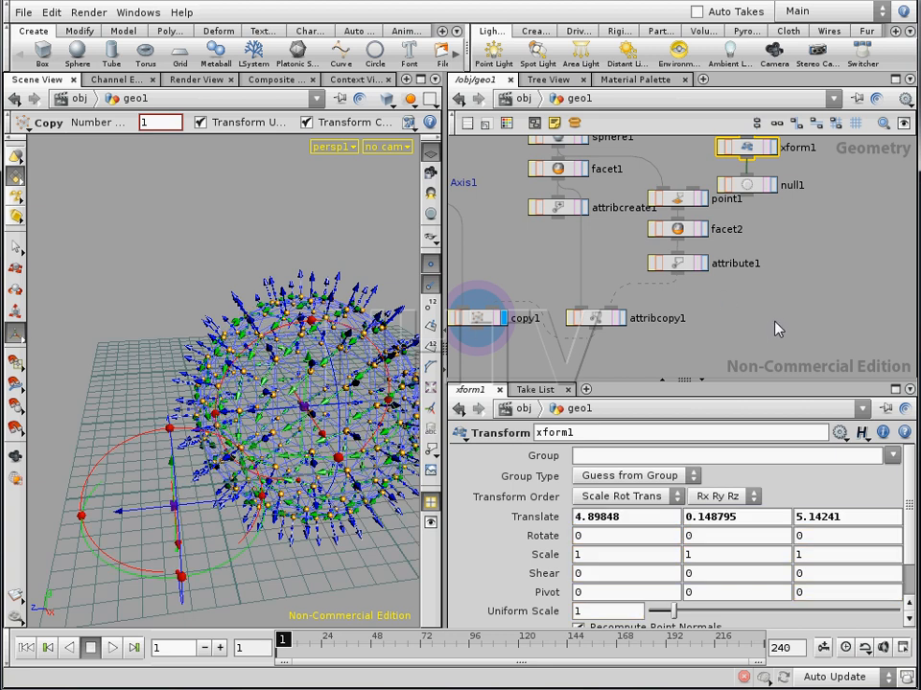
Step: Rearrange the network by moving the Axis and Copy nodes away from the sphere branch to free up space
middle_drag(673, 349, 831, 338)
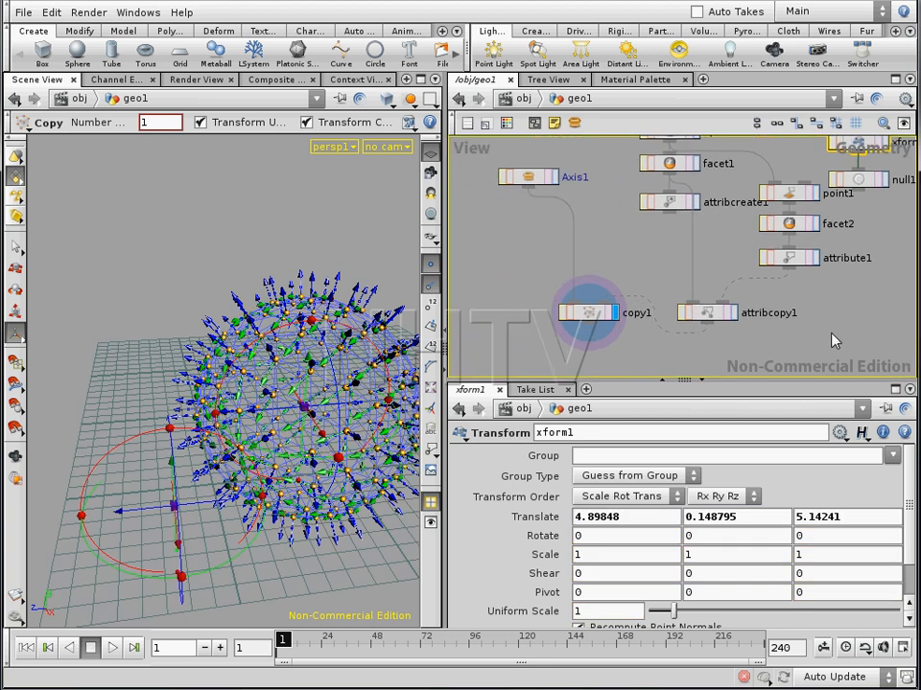
scroll(807, 342, down, 3)
mouse_move(620, 327)
middle_down()
mouse_move(629, 329)
mouse_move(579, 304)
mouse_move(611, 314)
middle_up()
drag(611, 313, 589, 350)
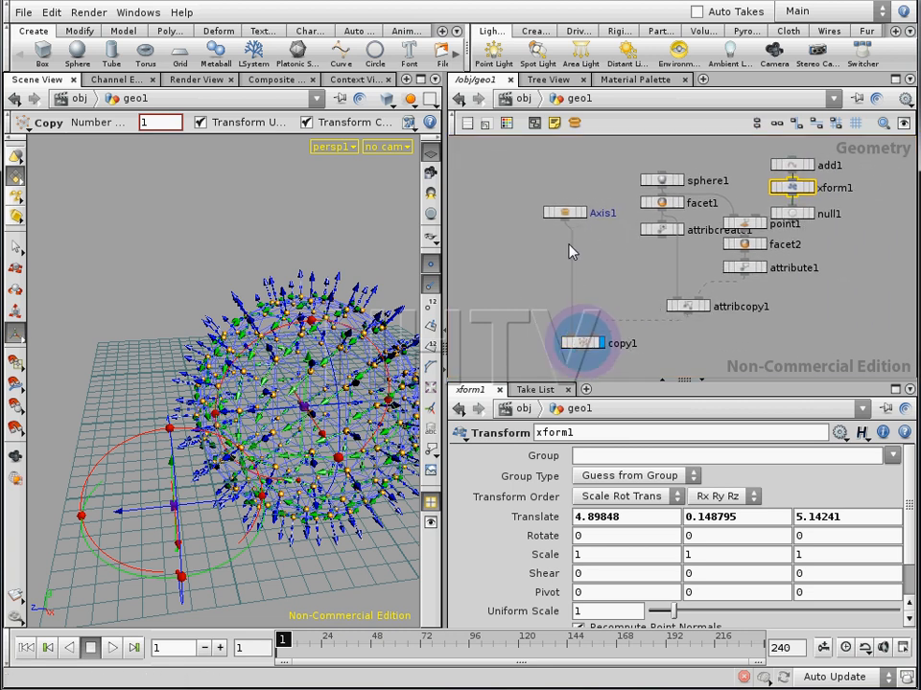
drag(569, 219, 529, 257)
drag(581, 348, 535, 358)
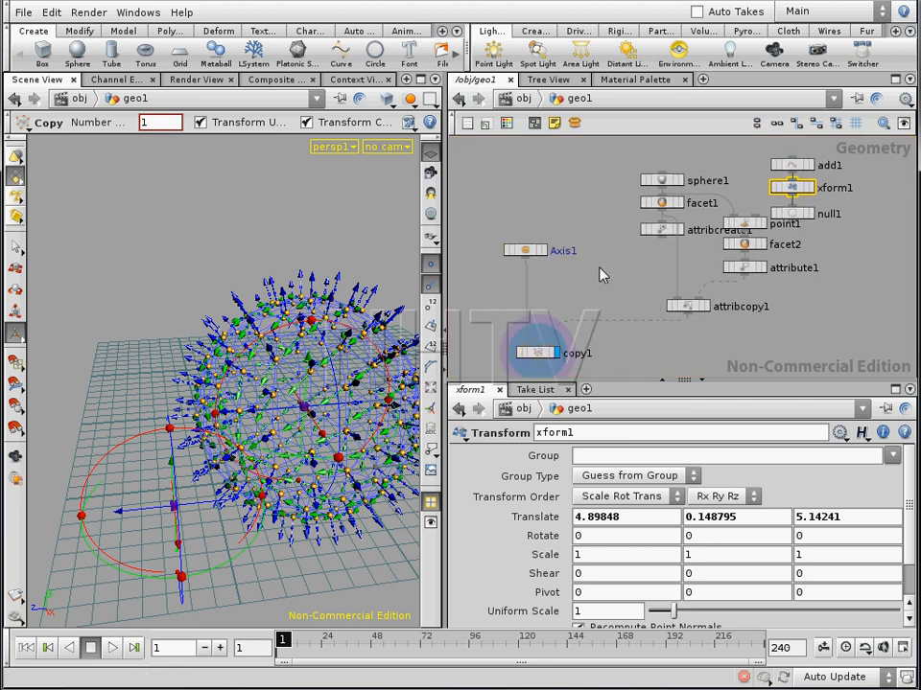
drag(545, 254, 513, 262)
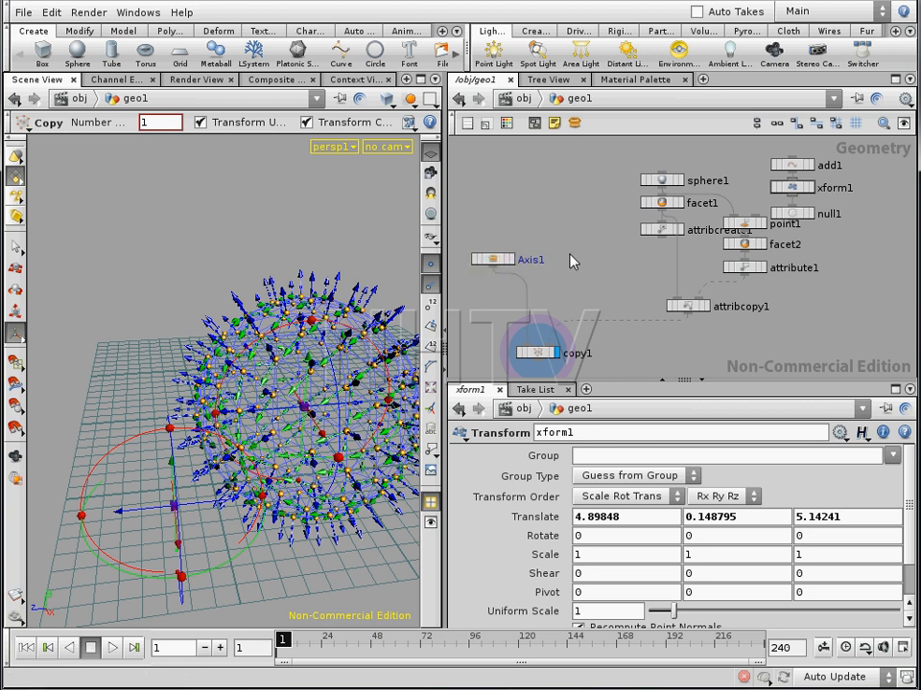
Step: Add a PolyFrame node in the free space between the Axis node and the sphere branch
key(Tab)
text(poly)
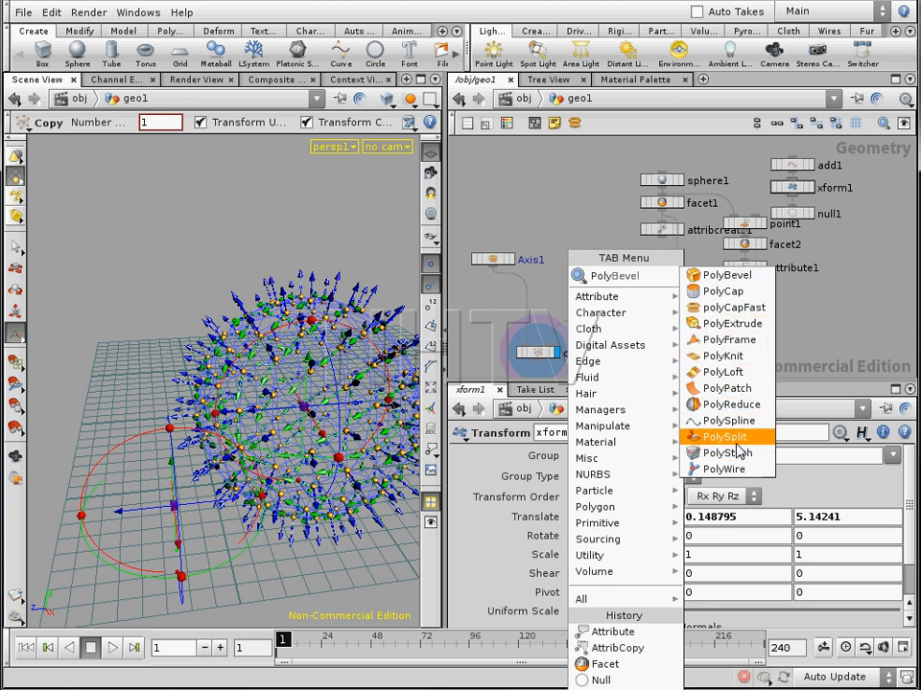
click(728, 341)
click(592, 281)
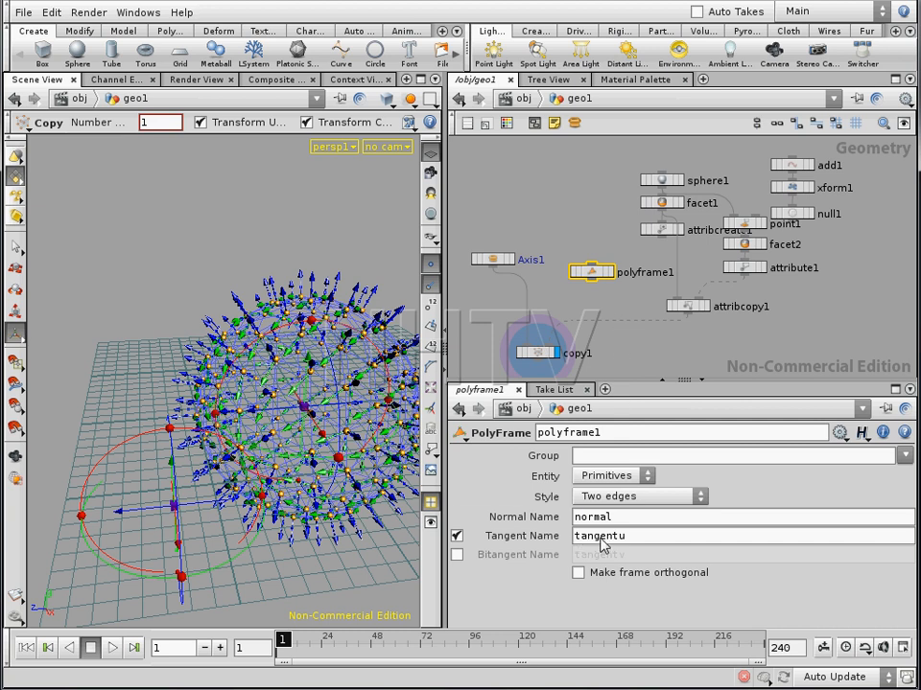
scroll(589, 238, up, 3)
click(590, 249)
drag(617, 322, 637, 327)
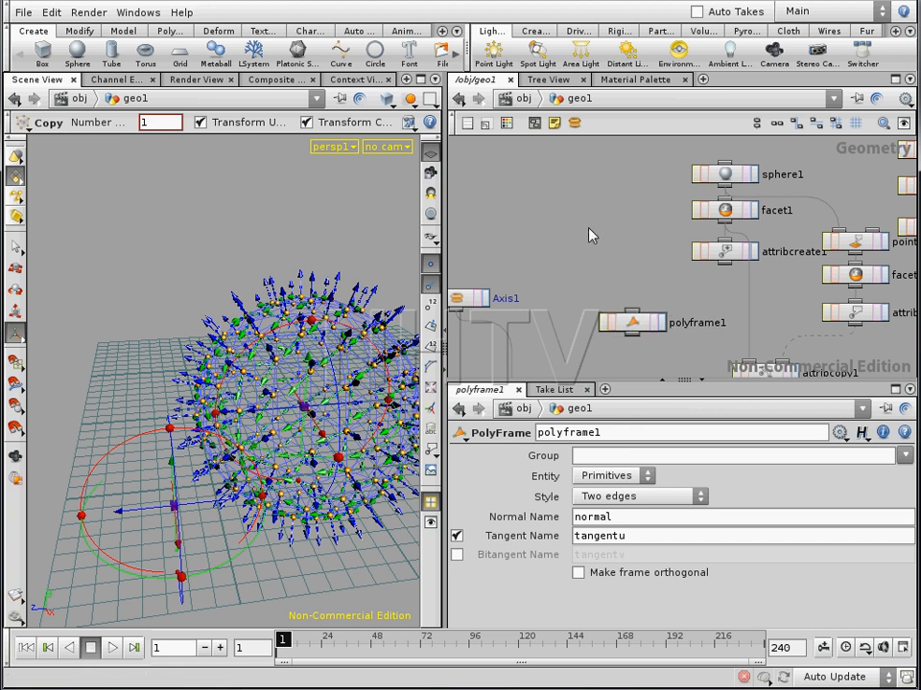
Step: View the grid from above and place a new Curve node above the PolyFrame node
key(Tab)
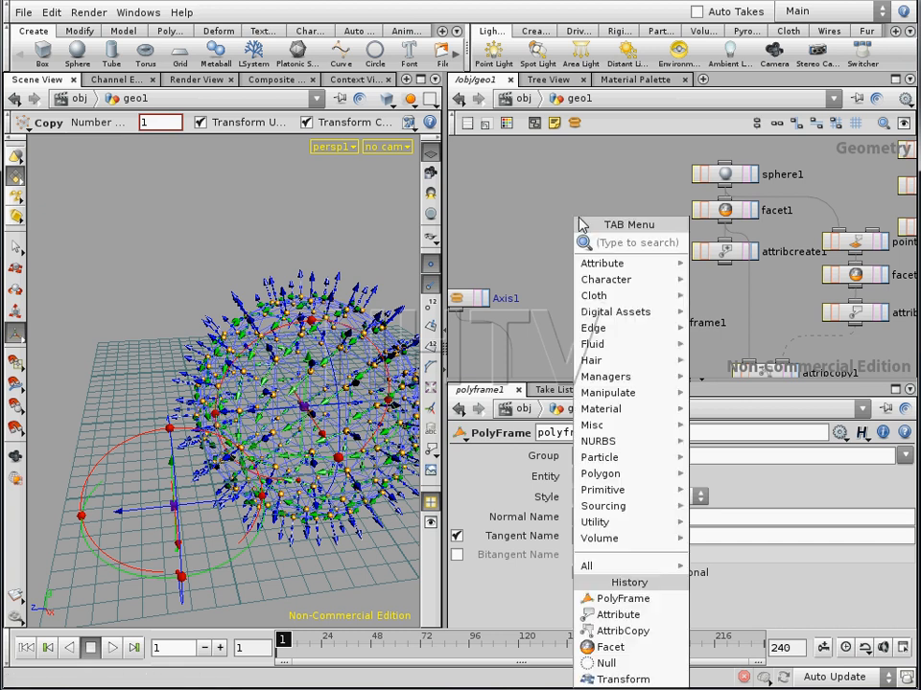
key(Escape)
mouse_move(314, 298)
alt+mouse_down()
mouse_move(275, 378)
mouse_move(312, 316)
alt+mouse_up()
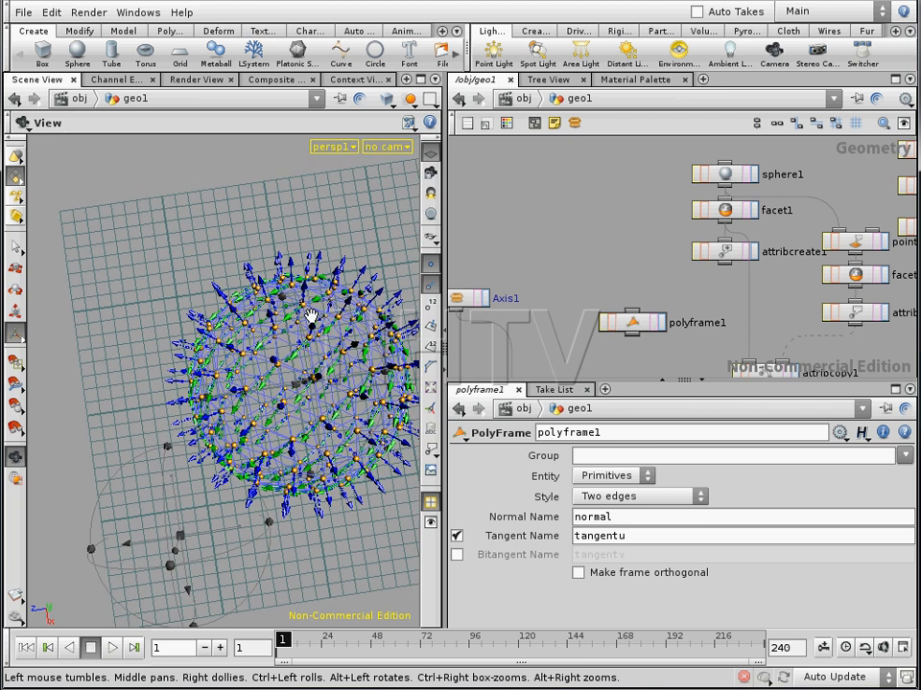
alt+scroll(312, 318, down, 3)
key(Tab)
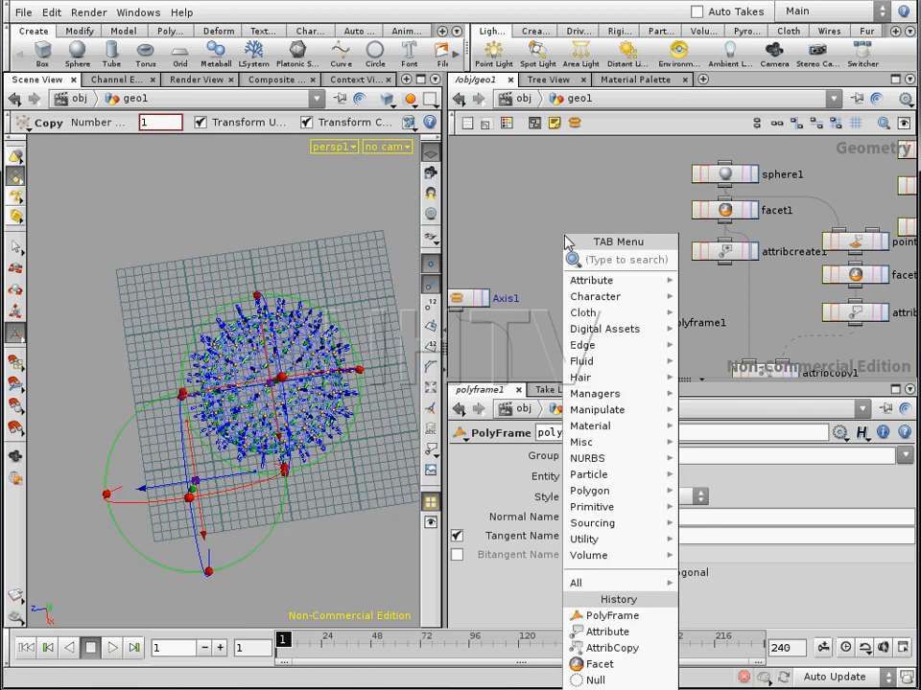
text(curv)
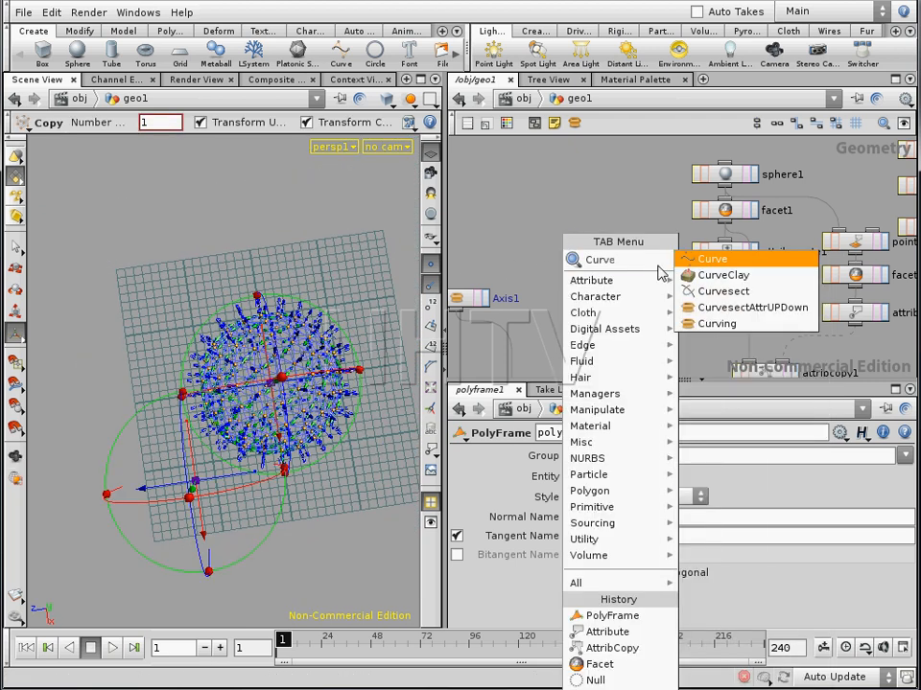
key(Return)
click(549, 230)
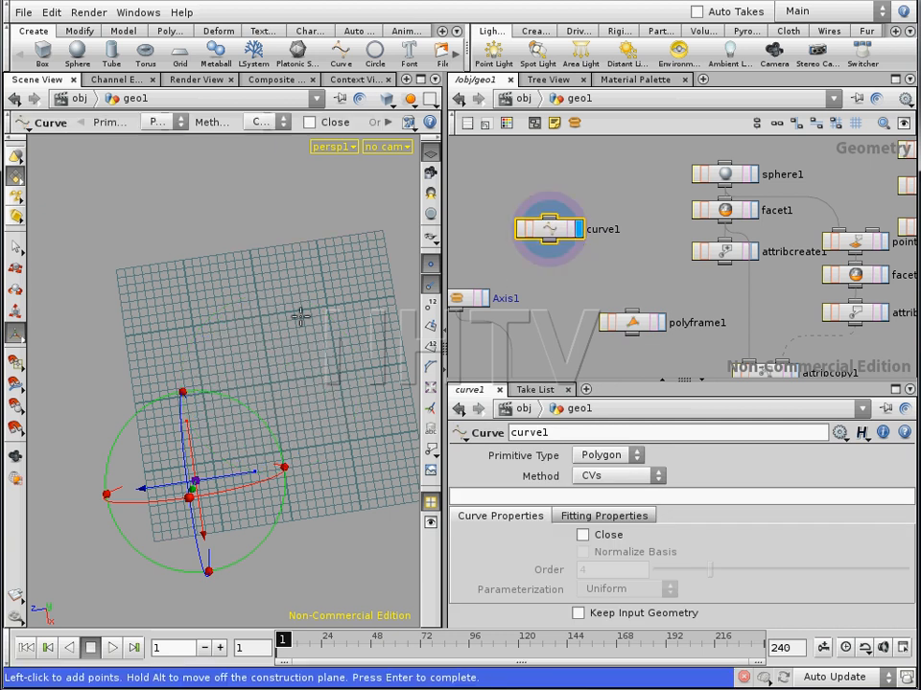
Step: Draw an open S-shaped curve with seven points across the grid and set its primitive type to NURBS
click(351, 275)
click(274, 311)
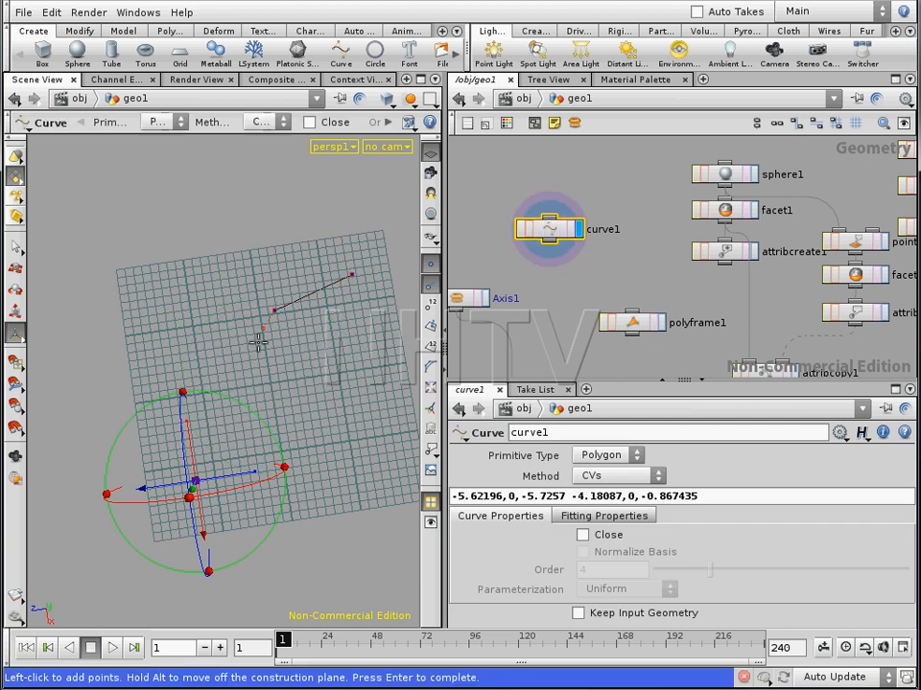
click(254, 361)
click(289, 403)
click(298, 461)
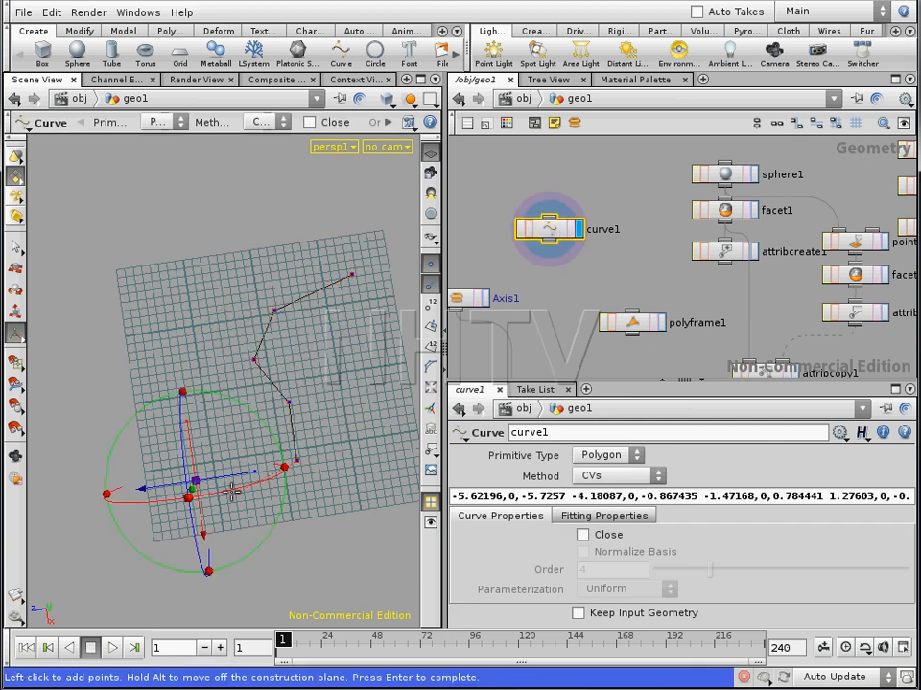
click(238, 508)
click(159, 451)
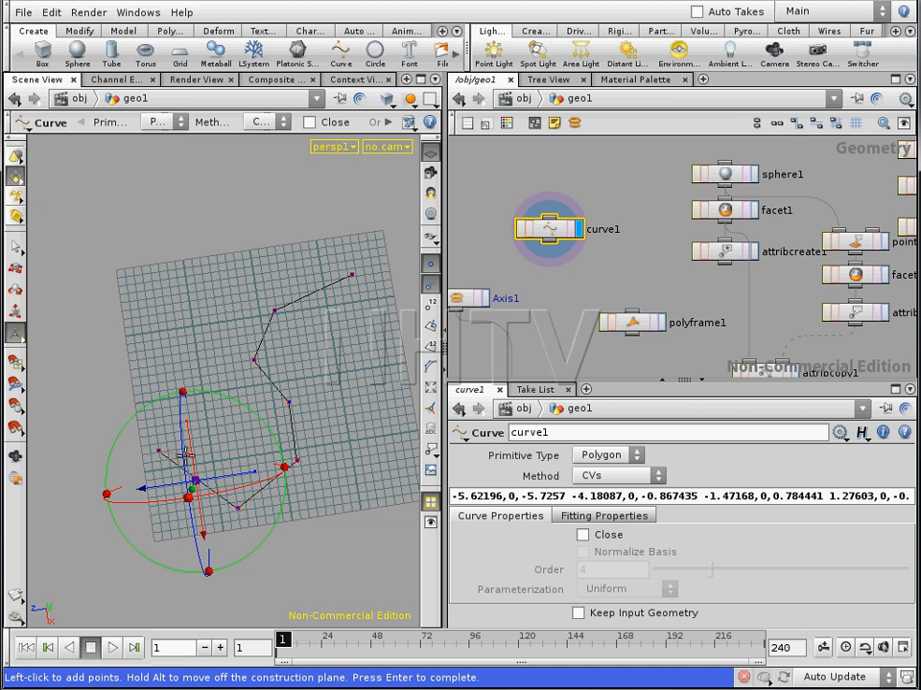
key(Return)
click(602, 457)
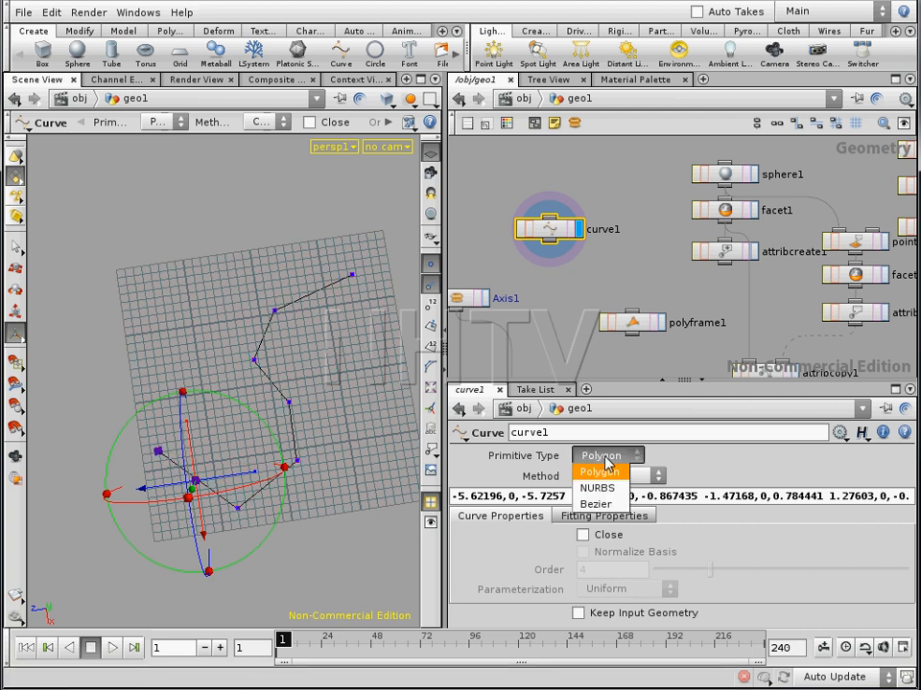
click(598, 488)
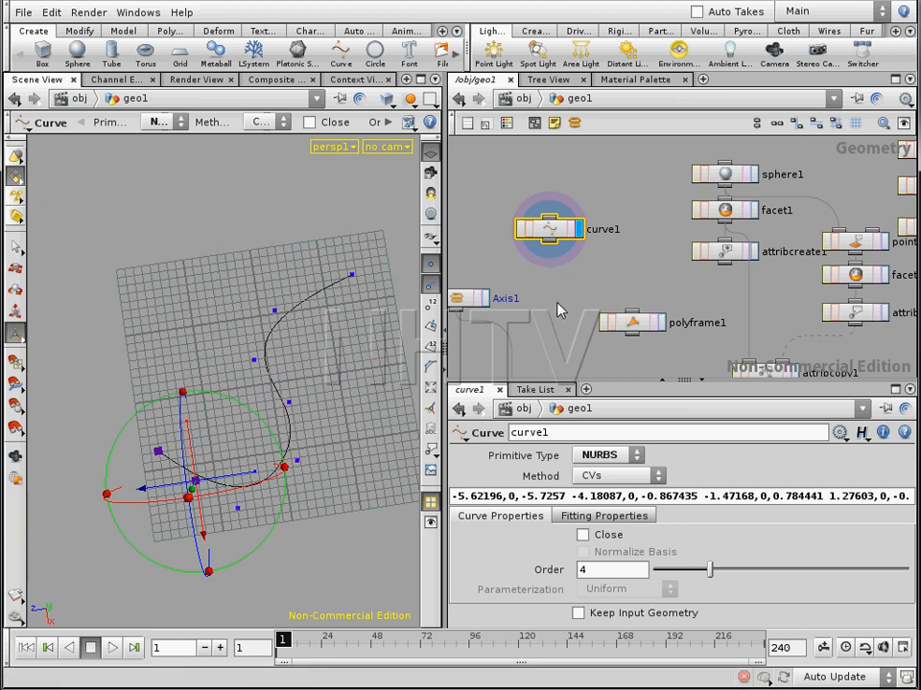
Step: Add a Resample node below the curve and set its maximum segment length to 1.1
key(Tab)
text(re)
key(Down)
key(Down)
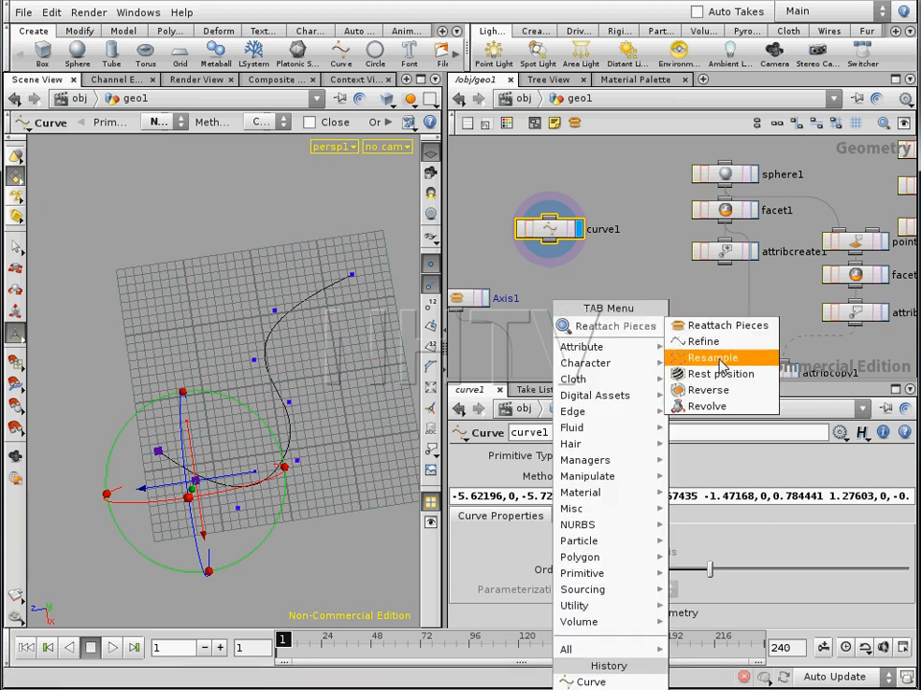
key(Return)
click(551, 277)
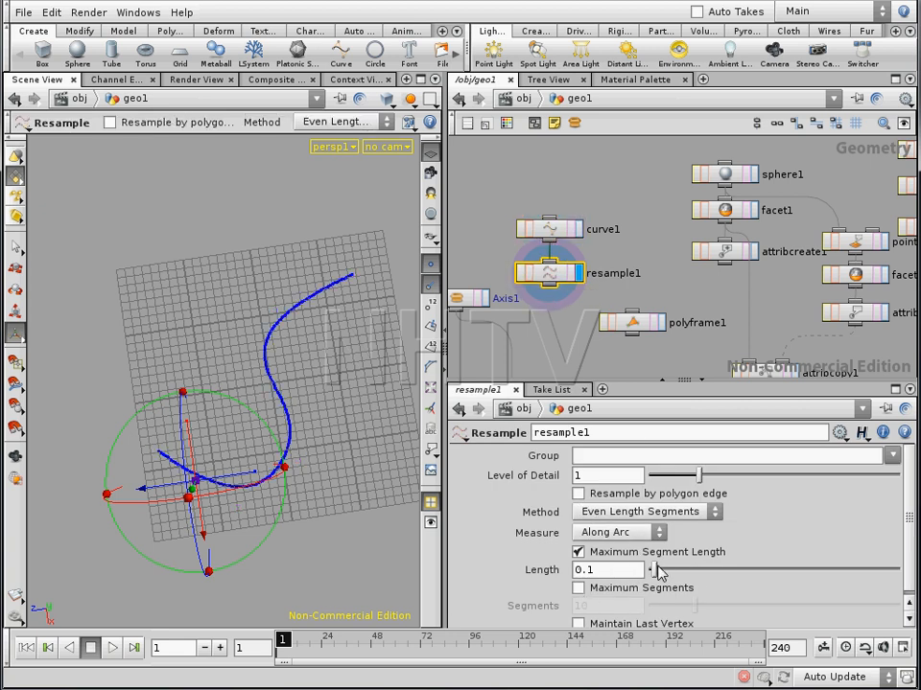
drag(655, 572, 705, 569)
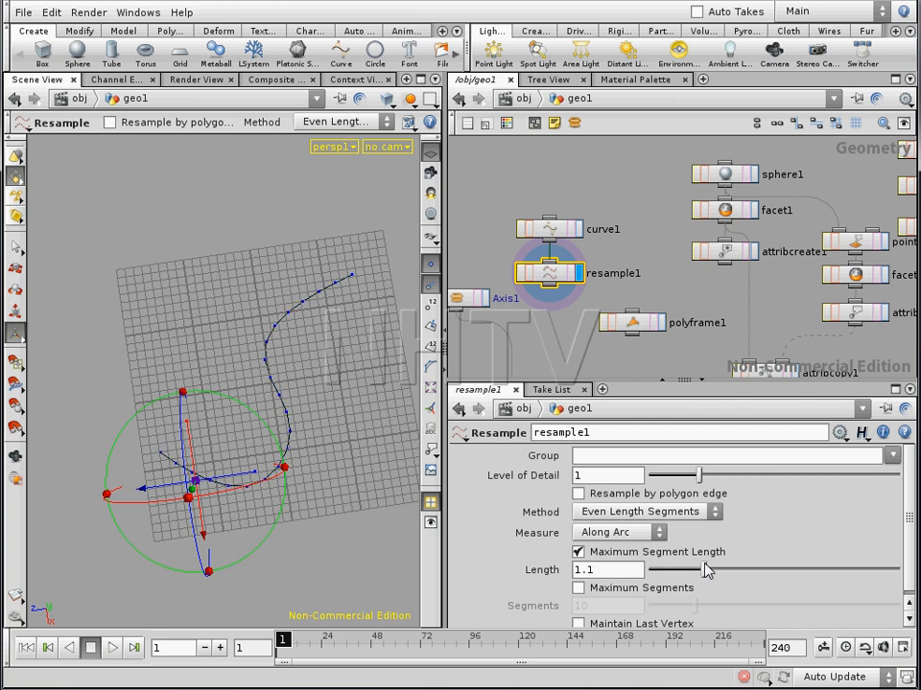
key(Escape)
mouse_move(334, 466)
mouse_down()
mouse_move(343, 390)
mouse_move(343, 456)
mouse_up()
key(Return)
Step: Wire the Resample node into the Copy node's second input and remove the target point's transform handle from the viewport
middle_drag(571, 323, 573, 197)
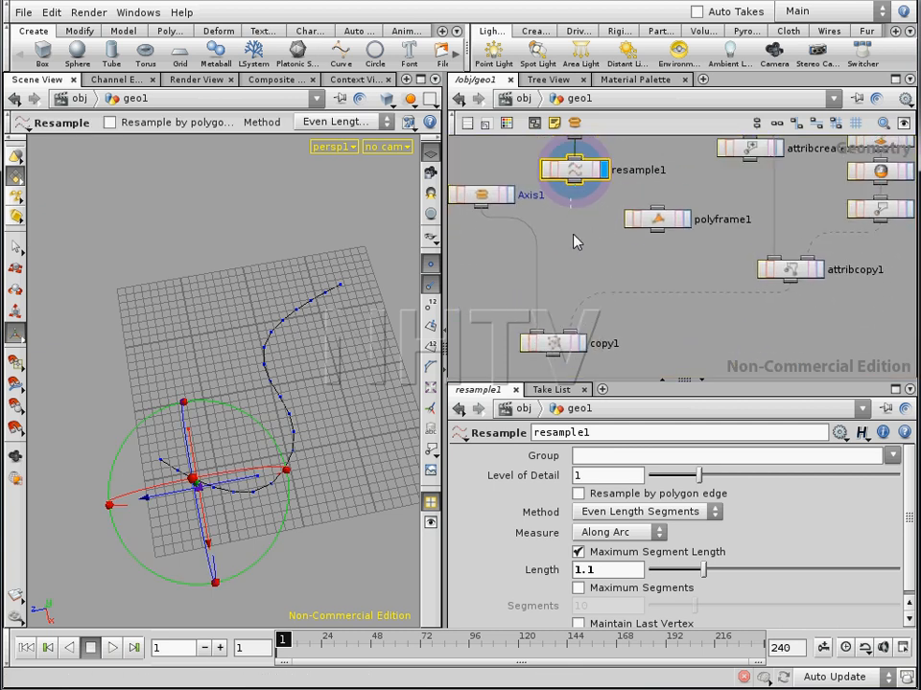
middle_drag(719, 277, 576, 365)
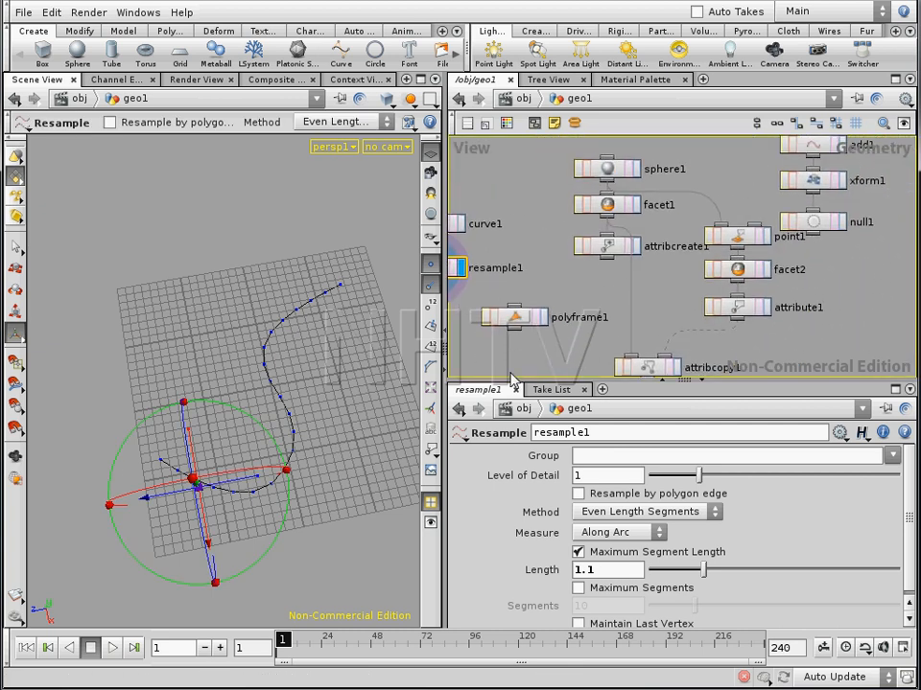
right_click(196, 487)
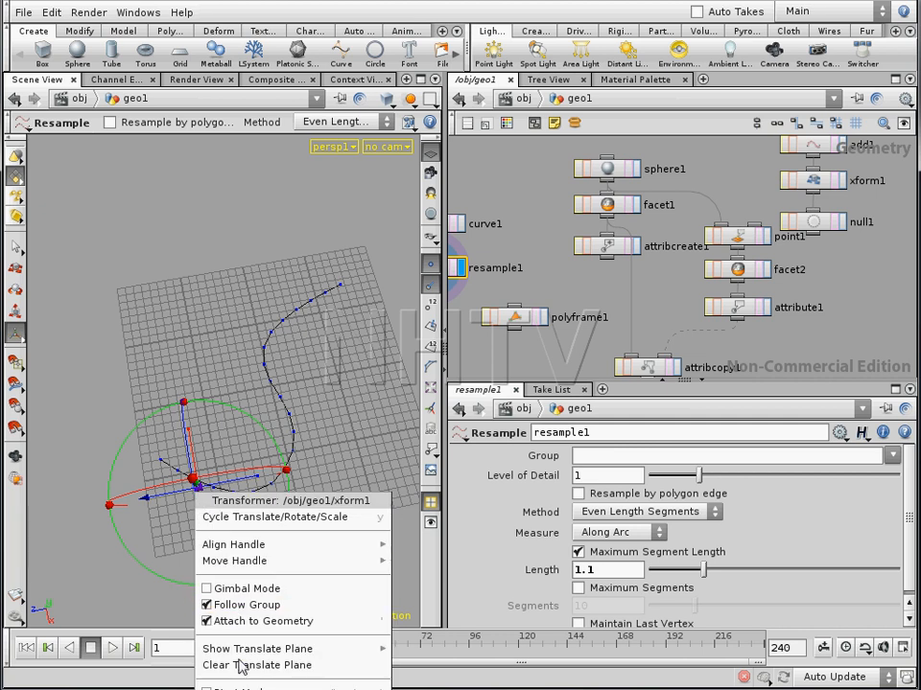
click(259, 689)
alt+drag(271, 539, 271, 496)
Step: Display the Copy node and view closely how the axes are oriented along the curve
middle_drag(523, 335, 669, 181)
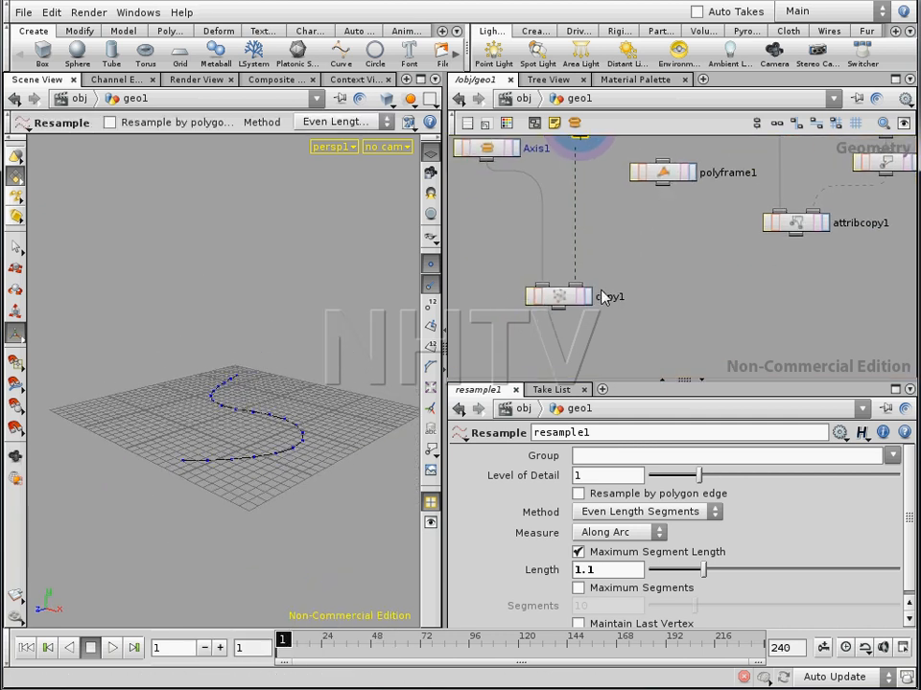
click(589, 297)
key(Escape)
drag(288, 494, 382, 473)
key(Return)
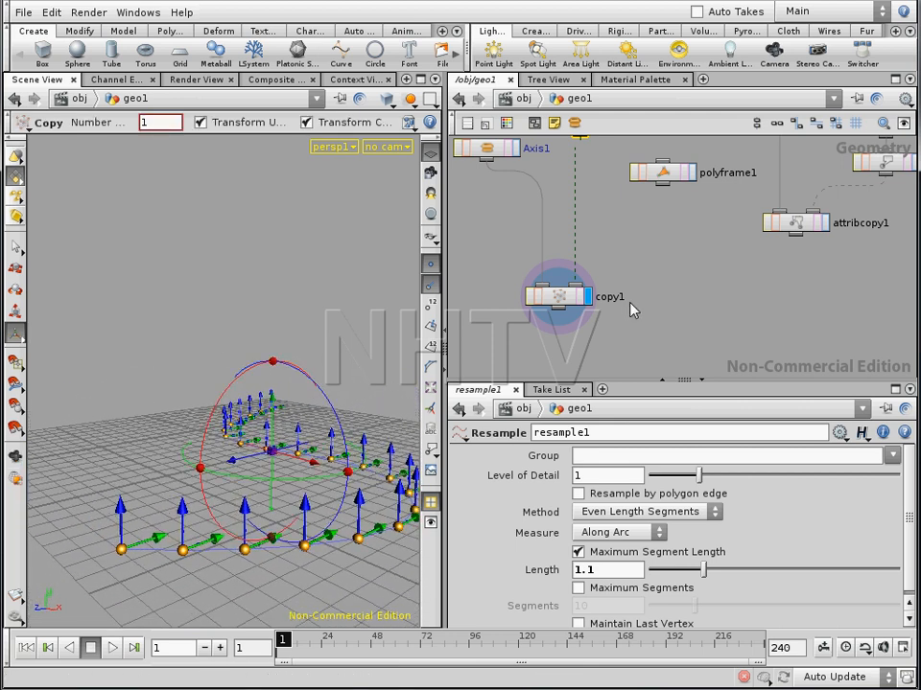
key(Escape)
mouse_move(227, 576)
mouse_down()
mouse_move(200, 550)
mouse_move(214, 581)
mouse_move(247, 584)
mouse_move(229, 552)
mouse_up()
key(Return)
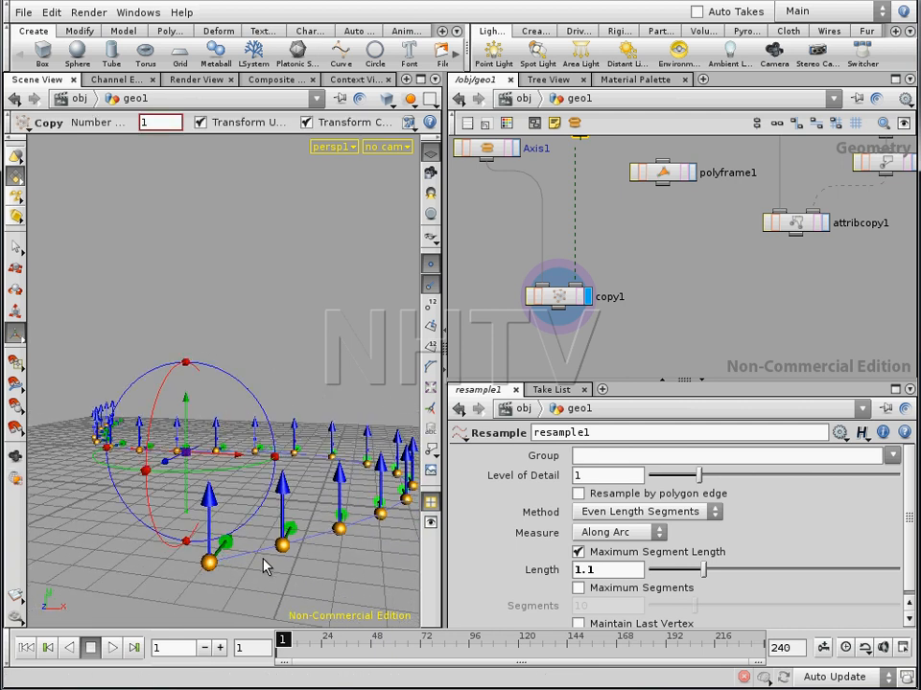
Step: Connect the Resample node's output to the PolyFrame node and display the PolyFrame
middle_drag(662, 276, 634, 367)
drag(638, 270, 627, 285)
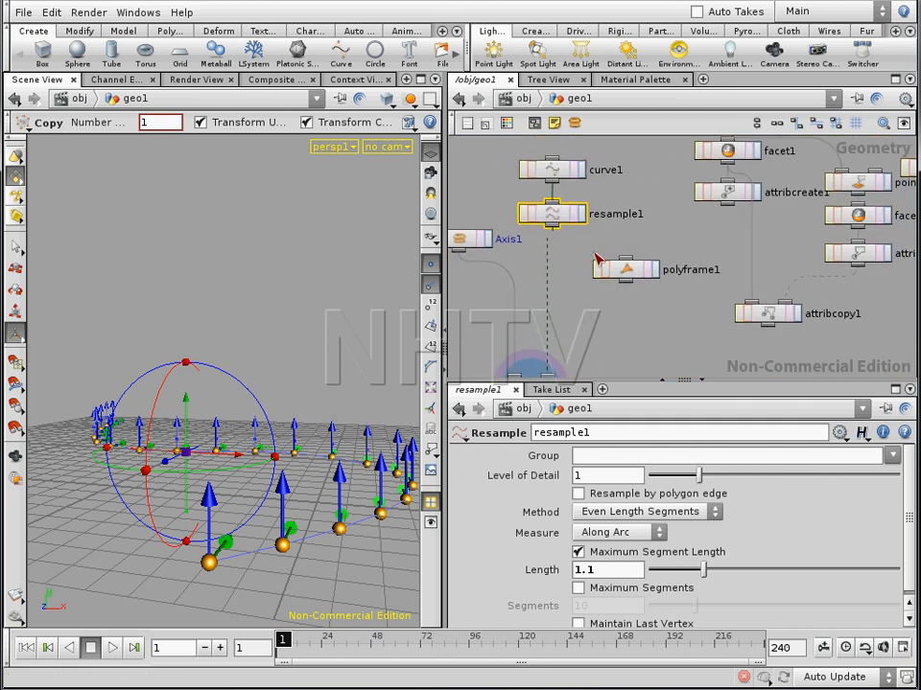
click(553, 228)
click(626, 258)
click(656, 270)
click(636, 274)
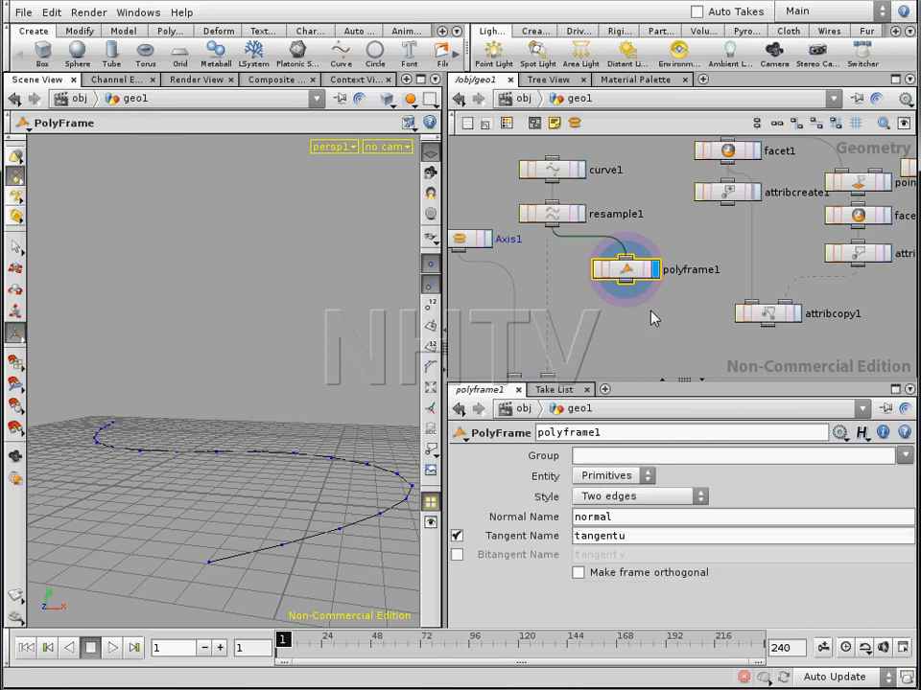
alt+drag(305, 479, 322, 415)
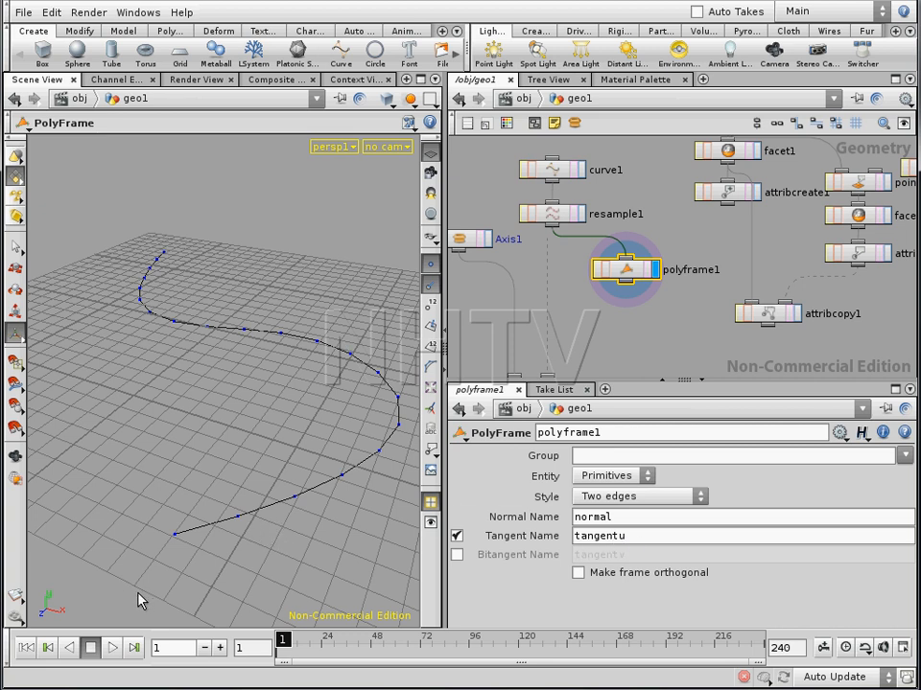
Step: Examine the PolyFrame's tangentu and normal point attributes in a temporary Details View pane, then close it
key(alt+])
click(33, 367)
click(34, 367)
click(35, 372)
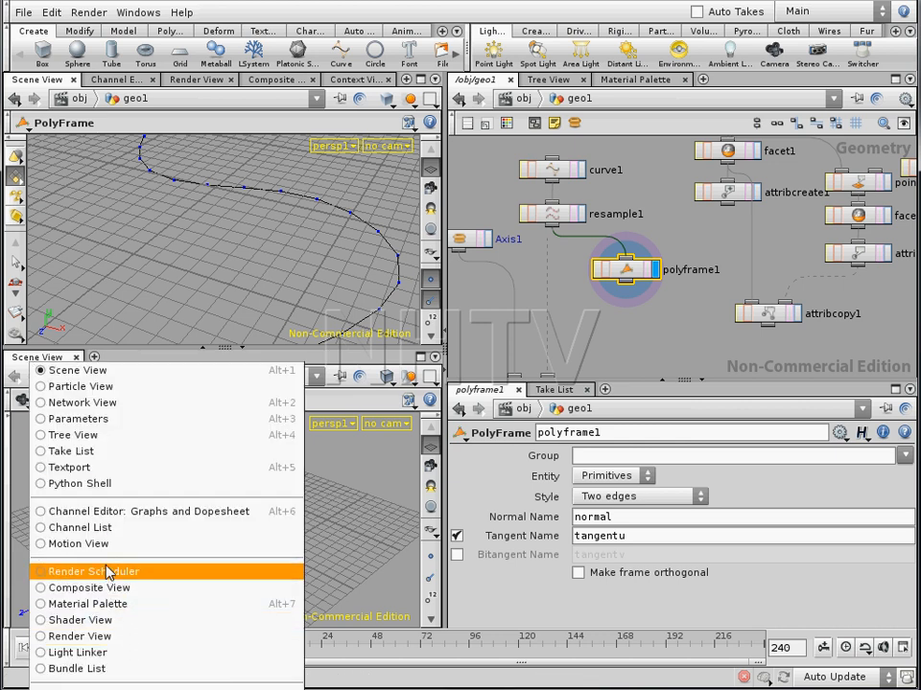
click(102, 689)
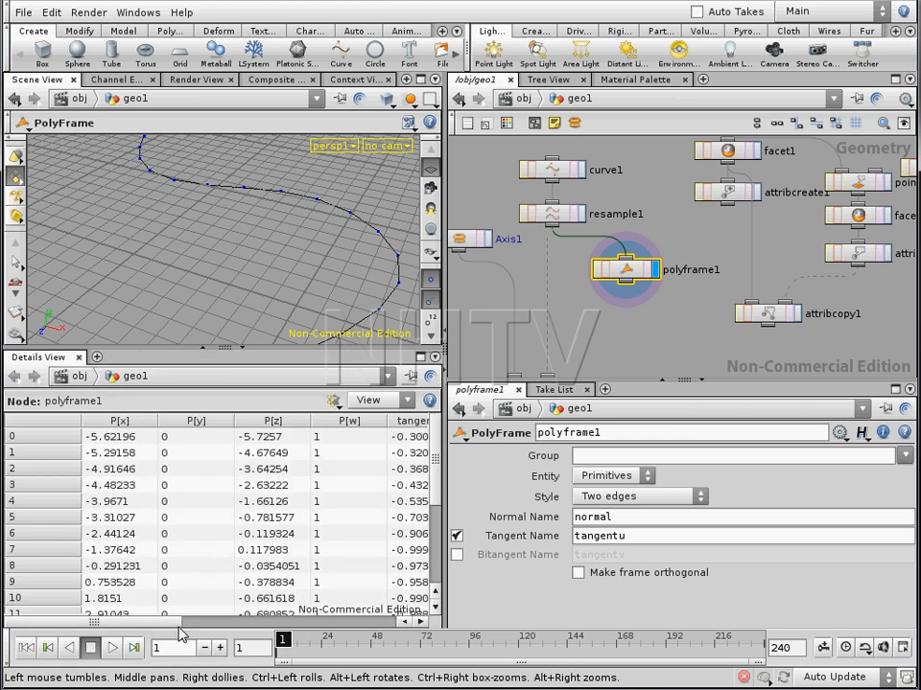
scroll(139, 484, right, 5)
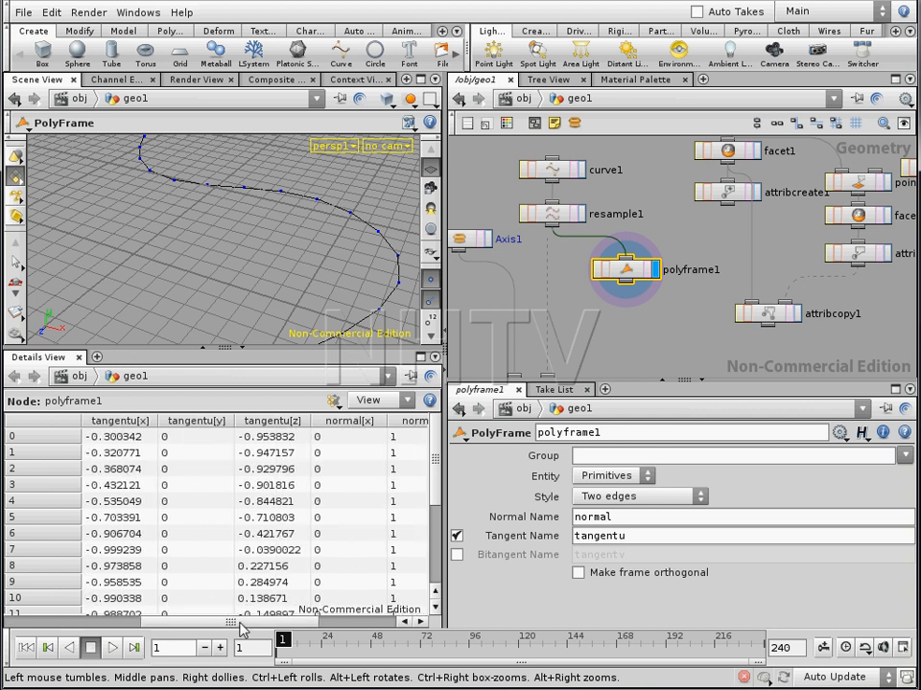
drag(238, 628, 149, 618)
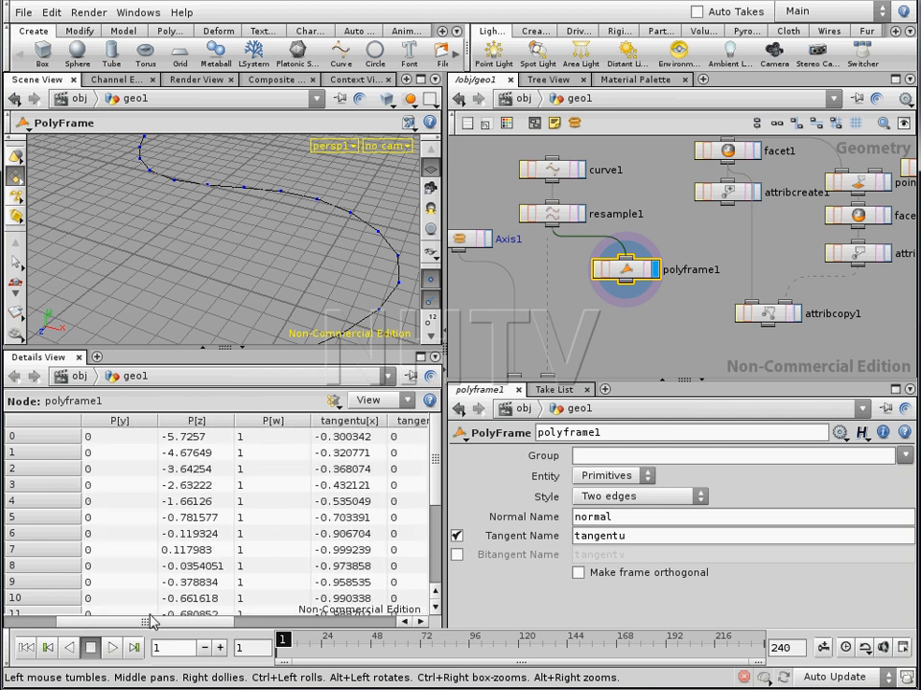
click(83, 357)
Step: Set the PolyFrame's tangent name to N and view the resulting normals along the curve
middle_drag(670, 334, 660, 332)
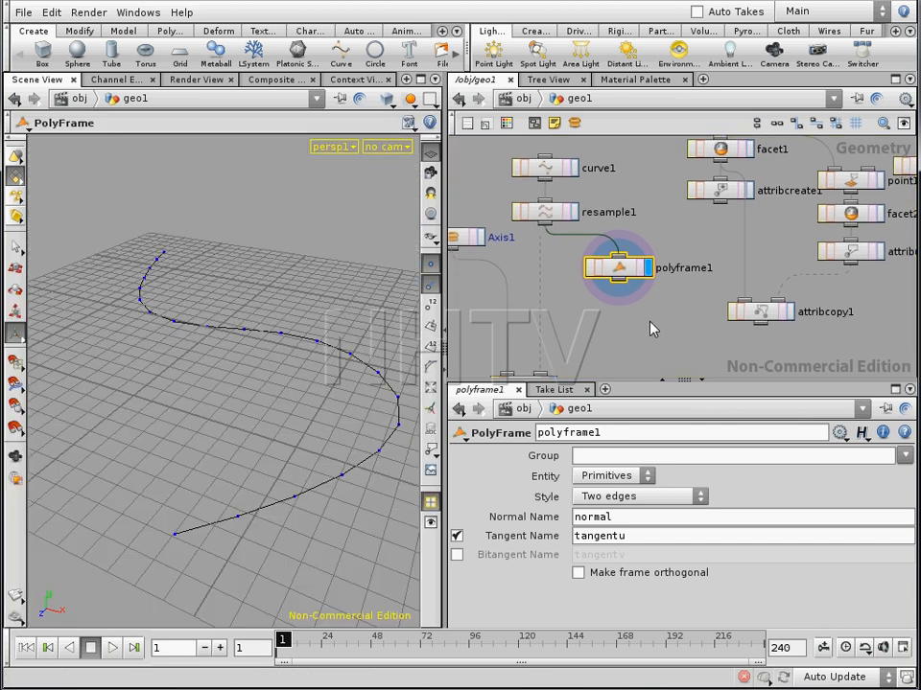
drag(628, 542, 576, 522)
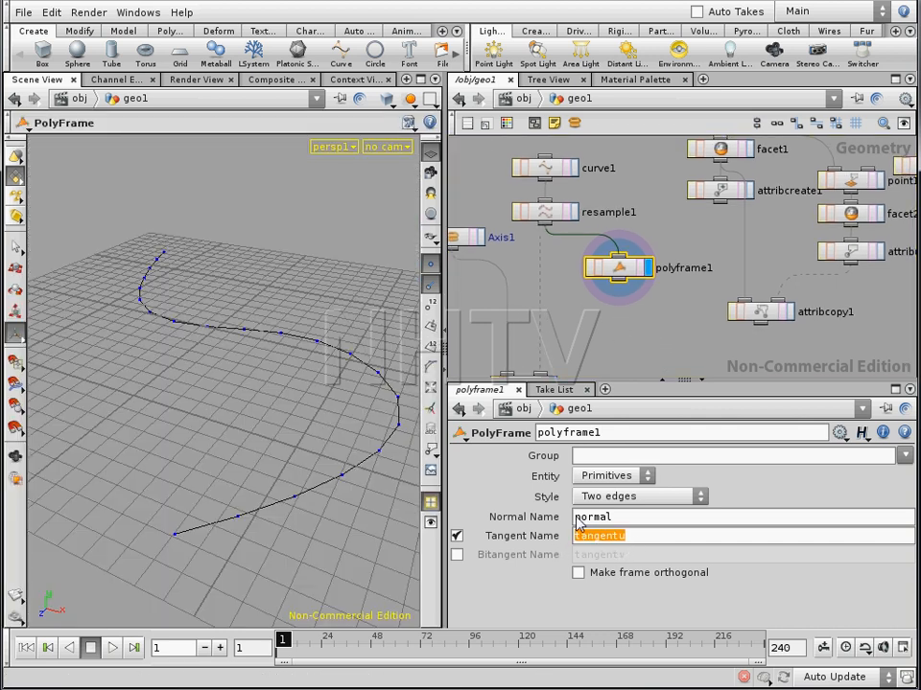
text(N)
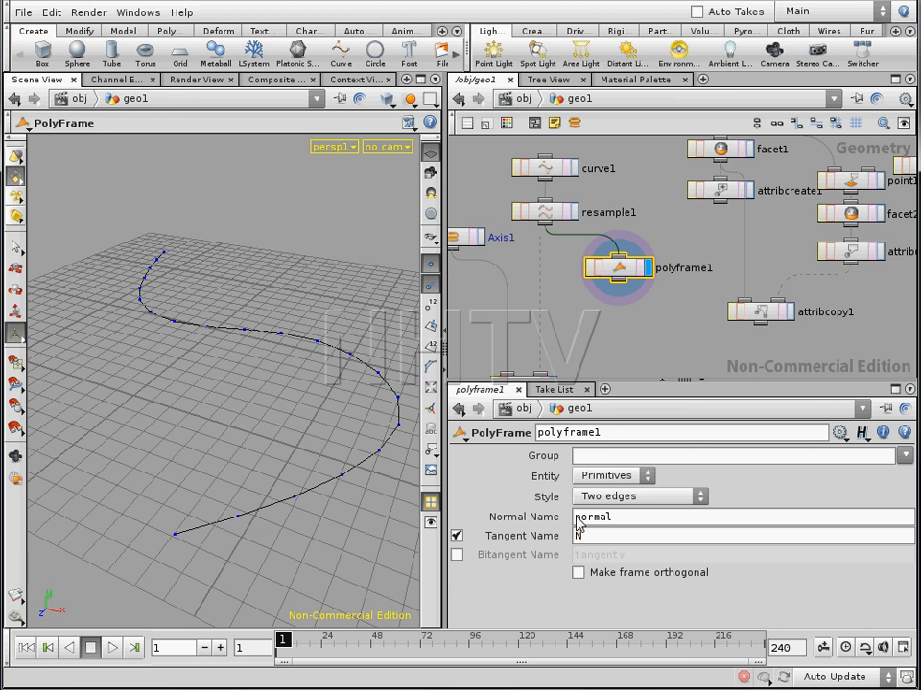
key(Escape)
drag(255, 505, 320, 528)
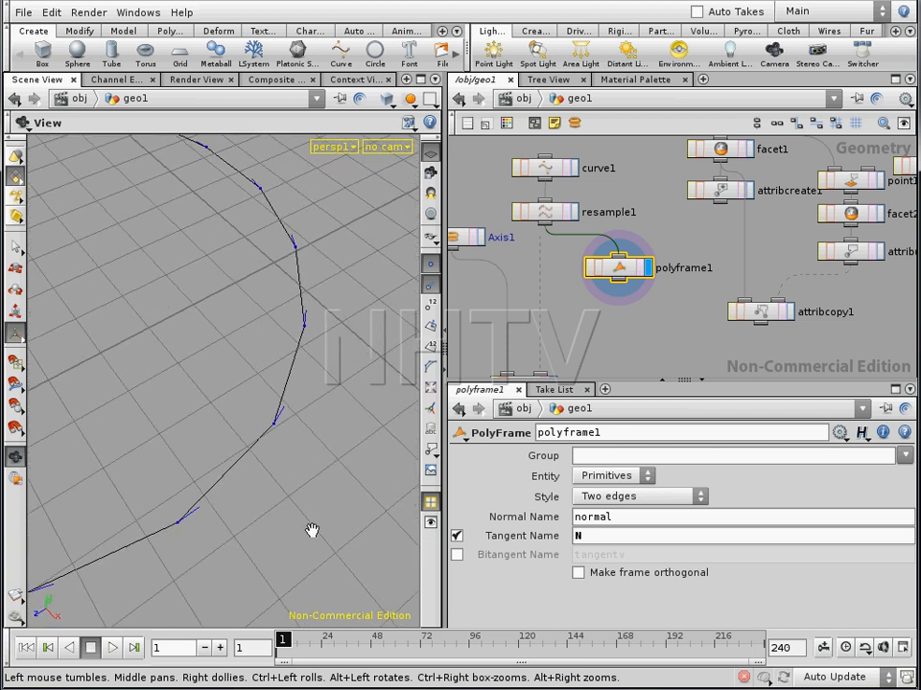
drag(221, 512, 295, 497)
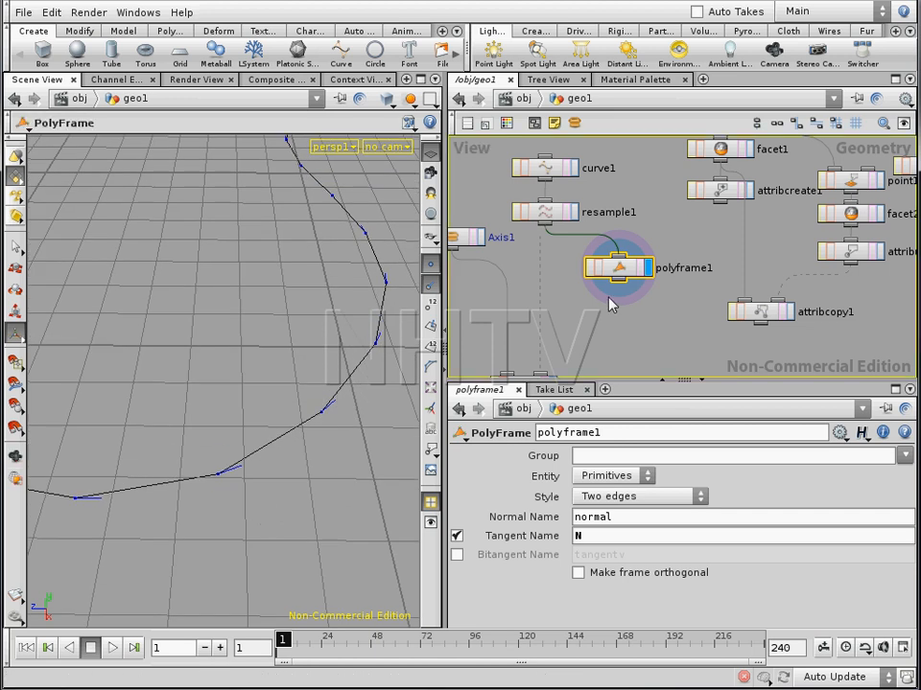
Step: Wire the PolyFrame node into the Copy node's second input and display the copied axes on the curve
middle_drag(607, 307, 641, 252)
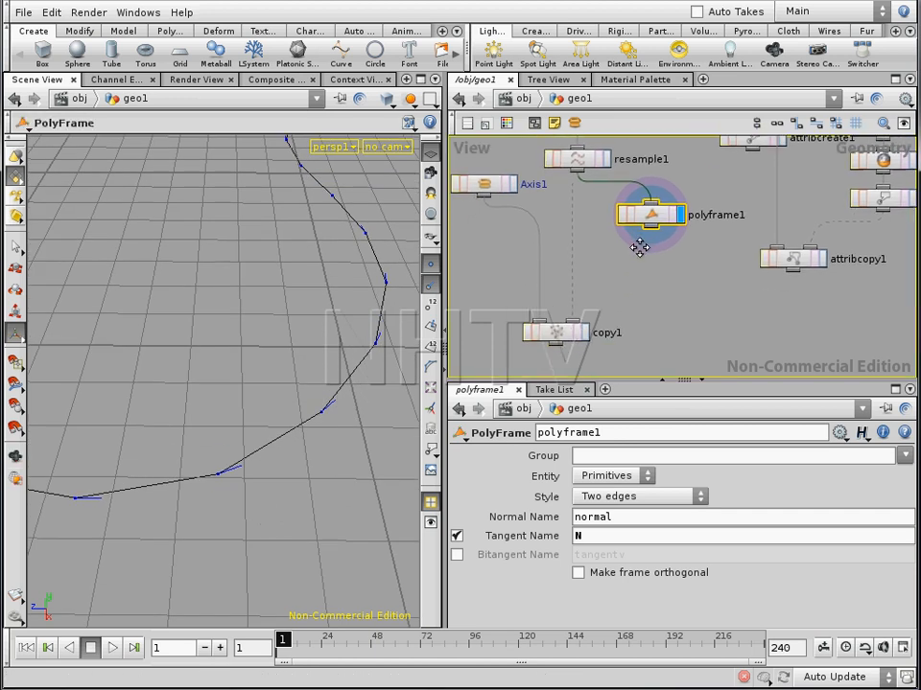
click(586, 330)
drag(185, 462, 245, 451)
Step: Display the Curve node and move three of its control points vertically so the curve leaves the ground plane
middle_drag(643, 267, 617, 319)
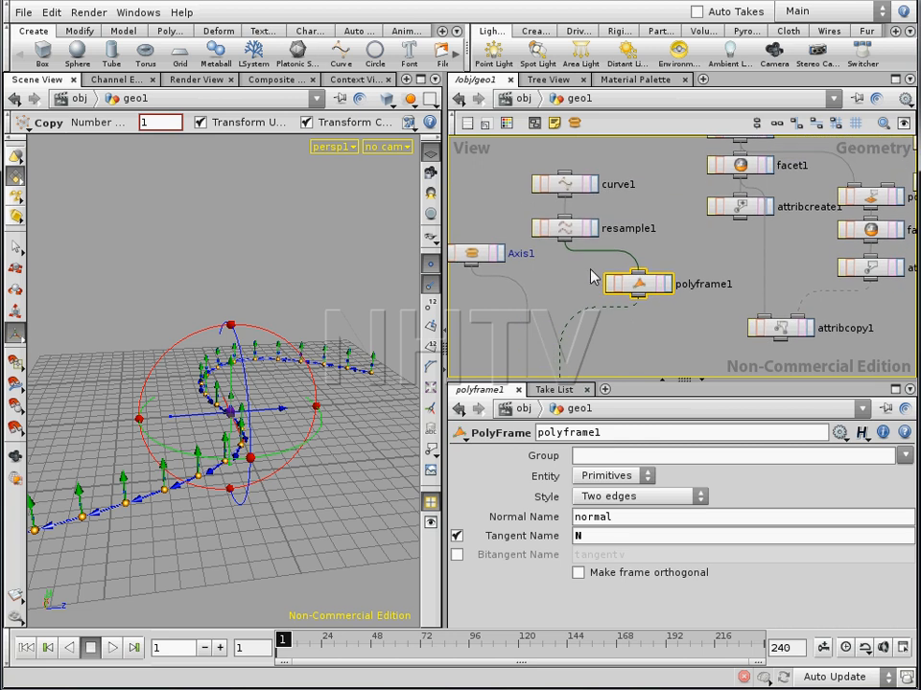
click(592, 189)
click(593, 183)
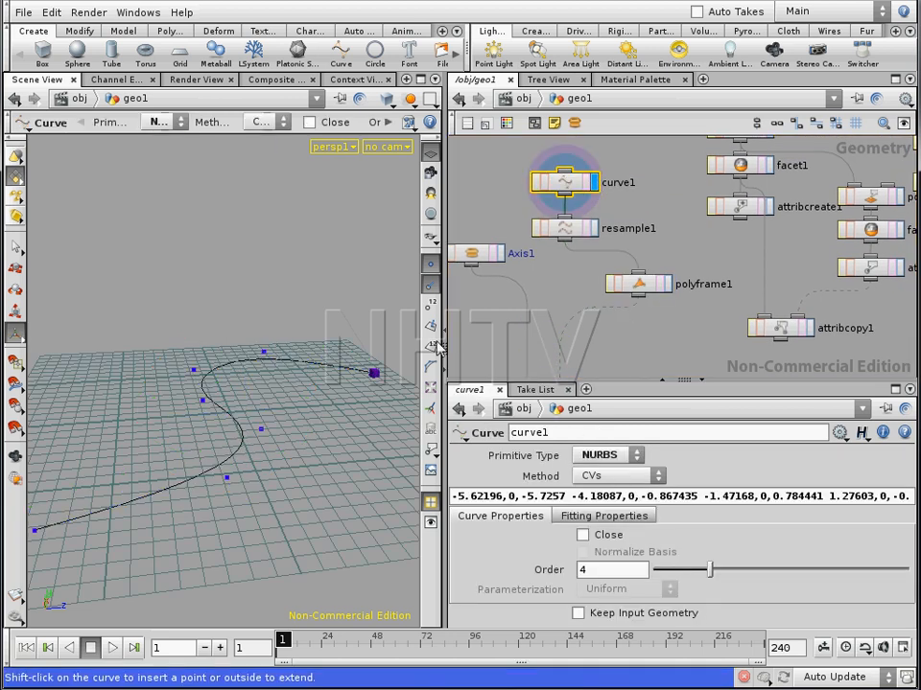
drag(260, 403, 258, 491)
click(228, 478)
drag(226, 457, 241, 386)
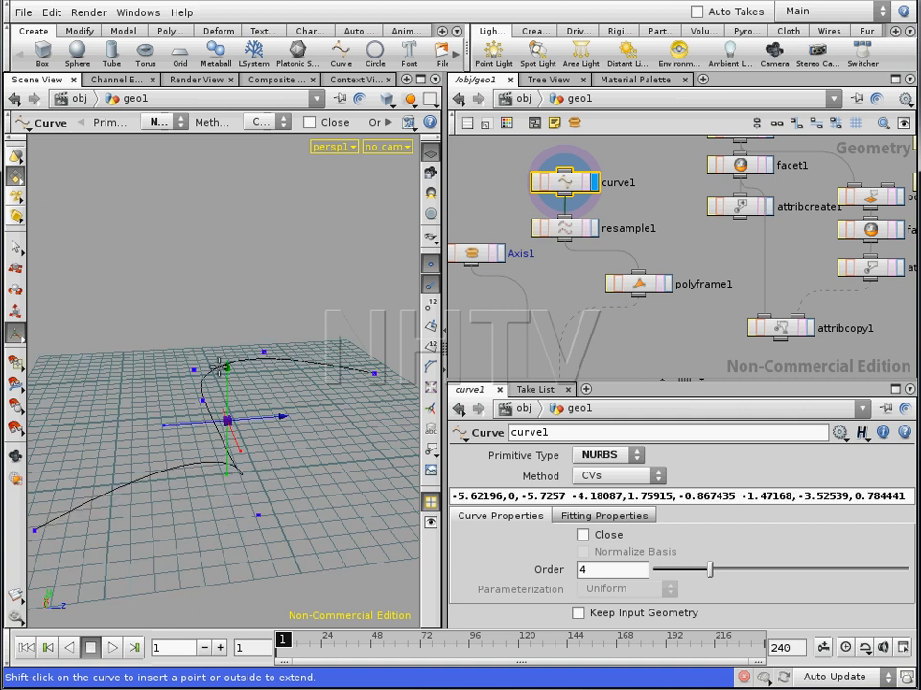
click(191, 371)
drag(192, 346, 192, 279)
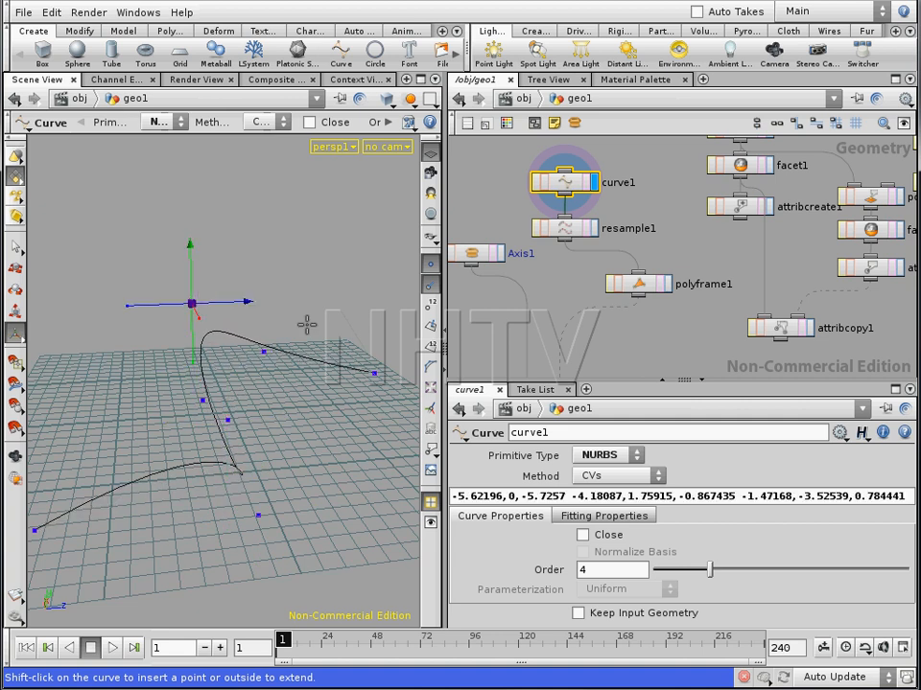
Step: Display the Copy node and examine the axes' orientation along the reshaped curve from several angles
middle_drag(650, 330, 664, 246)
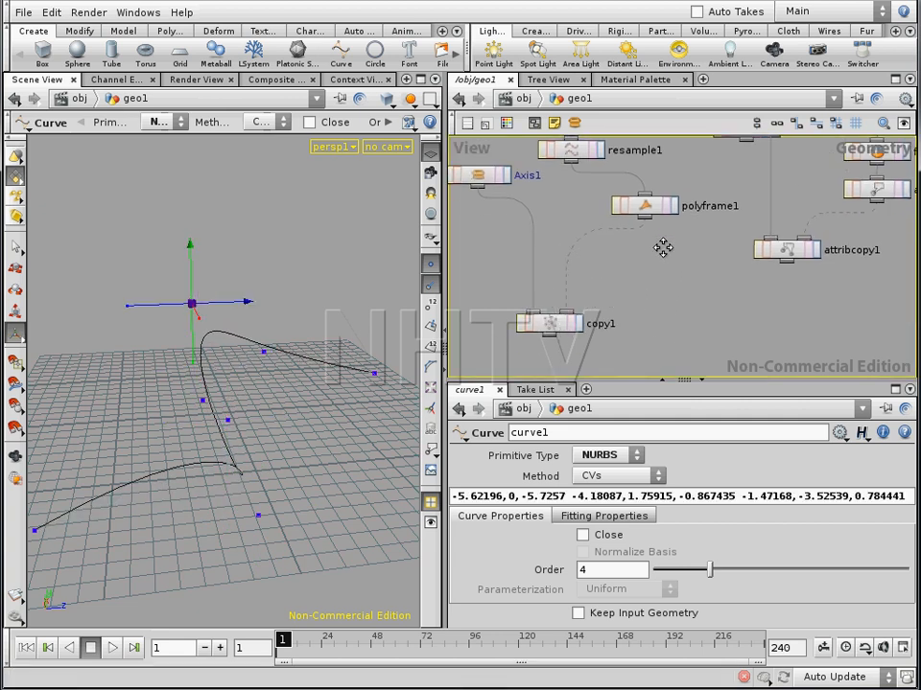
click(578, 323)
key(space)
drag(216, 365, 220, 531)
drag(290, 502, 131, 592)
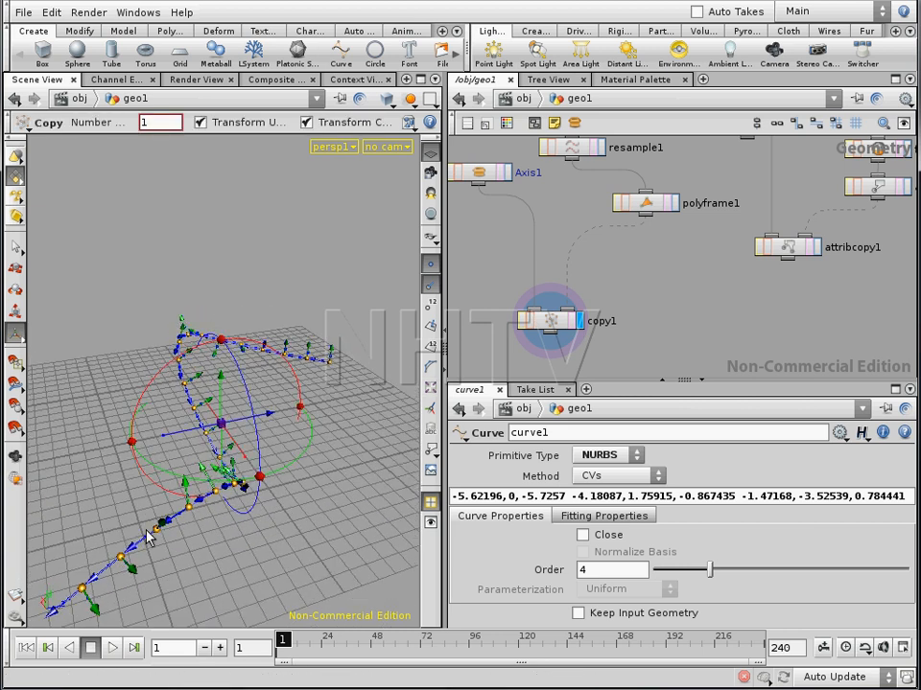
key(space)
mouse_move(311, 377)
mouse_down()
mouse_move(319, 401)
mouse_move(231, 388)
mouse_move(319, 362)
mouse_up()
drag(249, 472, 383, 451)
Step: Duplicate the attribcreate1 node that defines the up vector and insert the copy between PolyFrame and the Copy node
middle_drag(637, 284, 581, 327)
scroll(580, 326, down, 3)
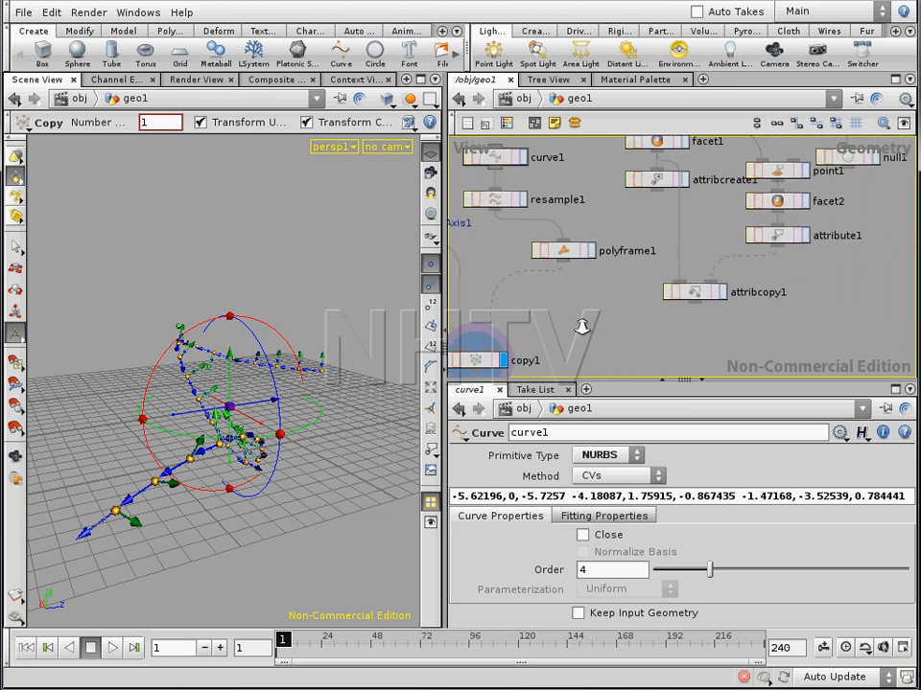
click(652, 184)
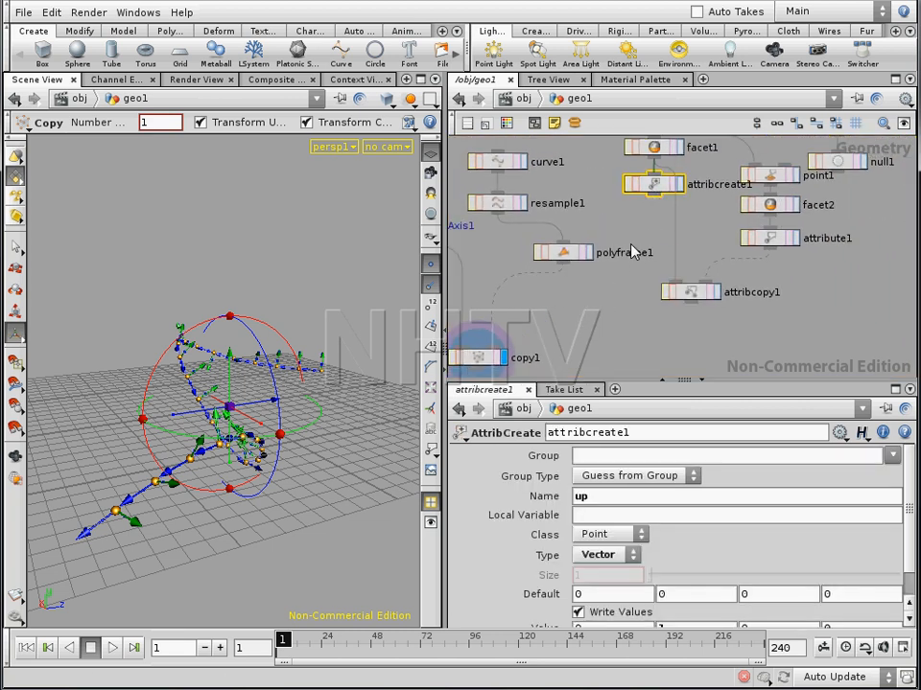
key(ctrl+c)
key(ctrl+v)
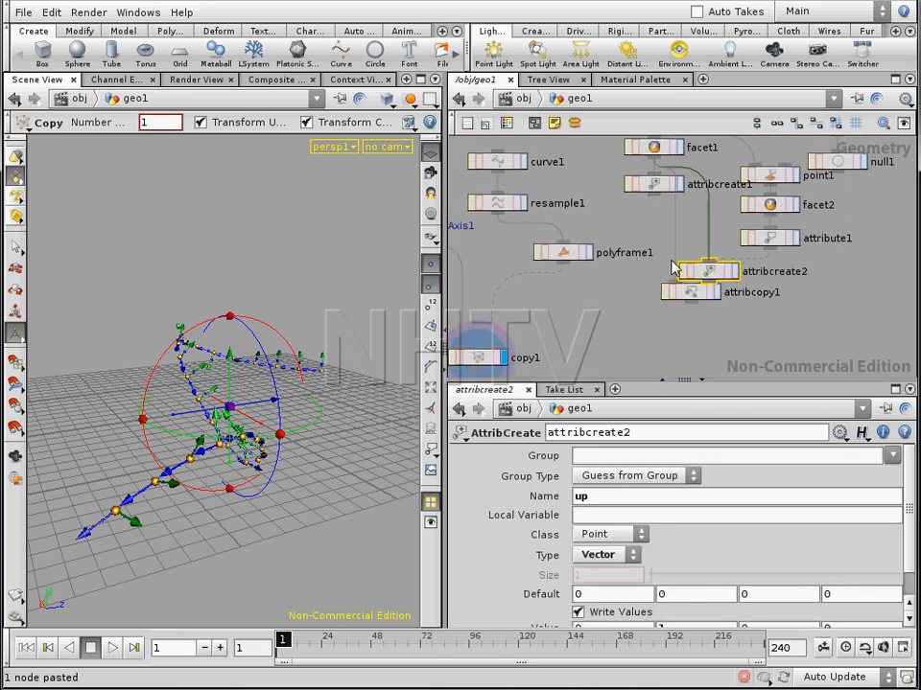
drag(708, 272, 503, 293)
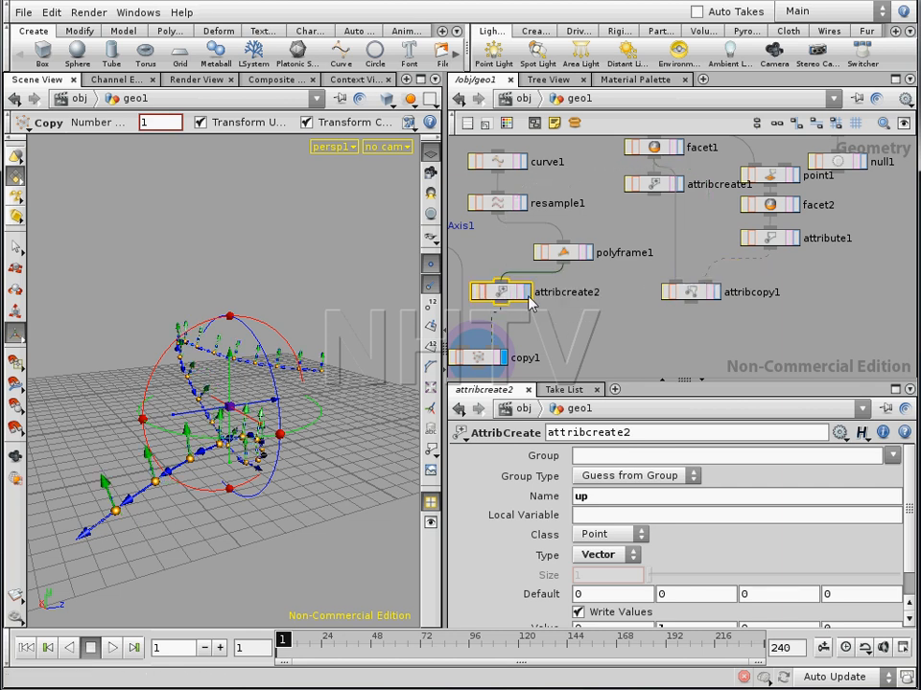
Step: Display the Copy node and view the axes along the curve with the up attribute applied
click(526, 292)
click(502, 358)
key(Escape)
drag(257, 477, 304, 466)
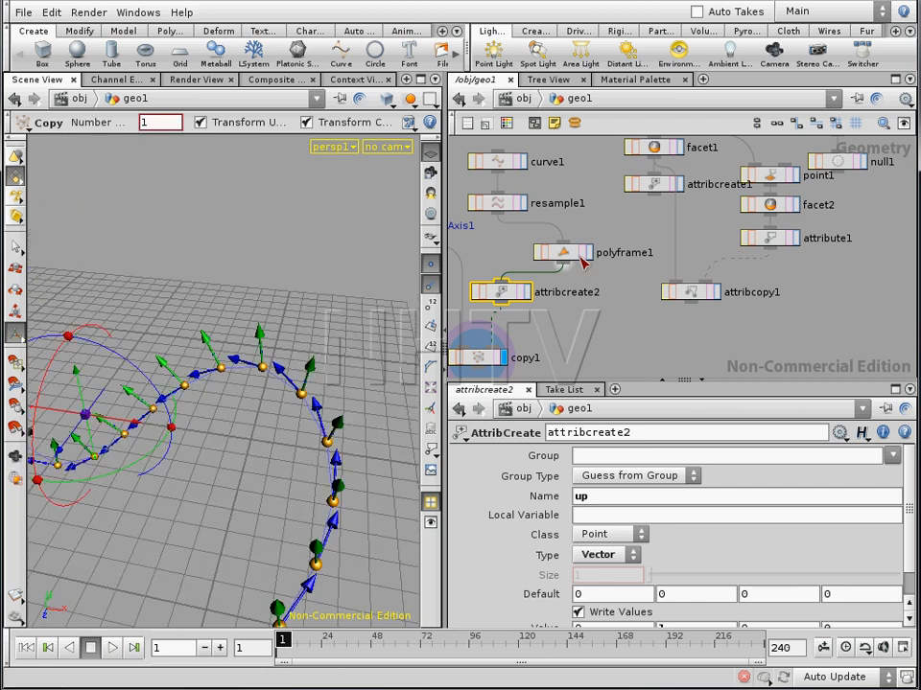
Step: Set the Axis asset's type to XYZ and inspect the three-axis copies along the curve
middle_drag(566, 198, 710, 227)
click(557, 254)
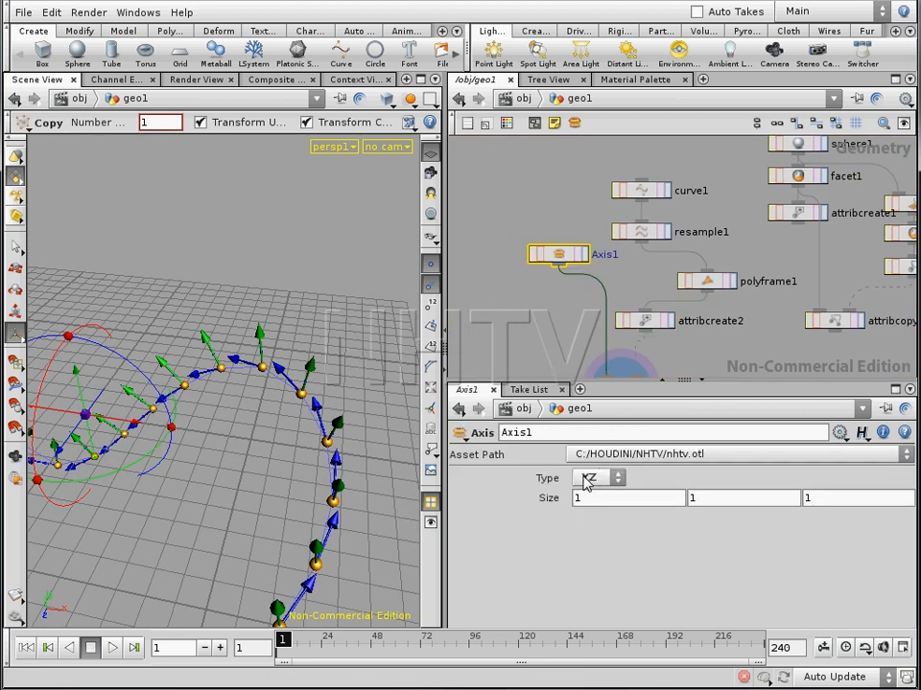
click(597, 479)
click(589, 495)
key(space)
drag(241, 504, 322, 444)
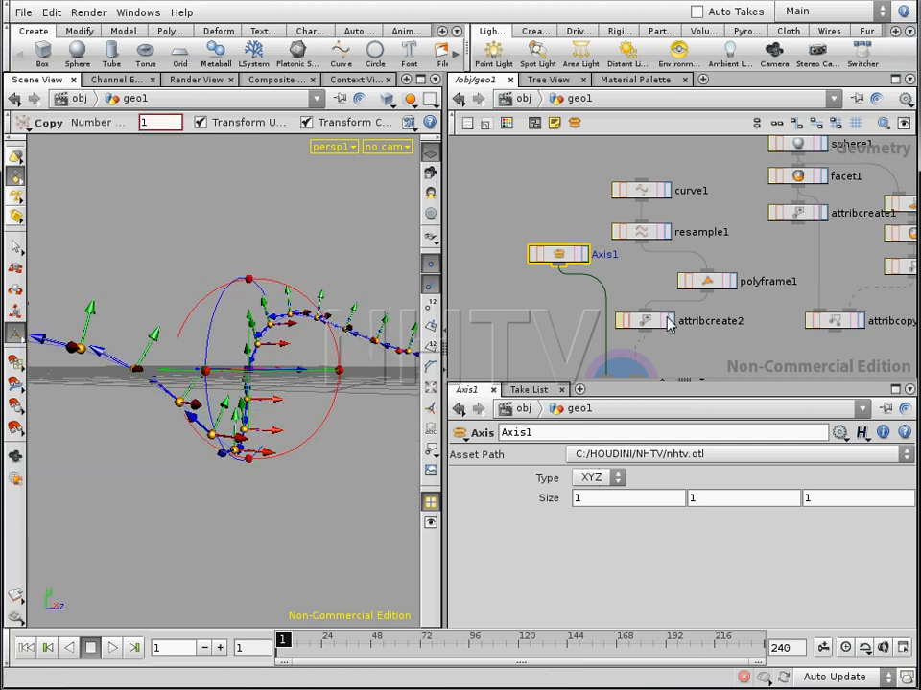
drag(709, 288, 710, 283)
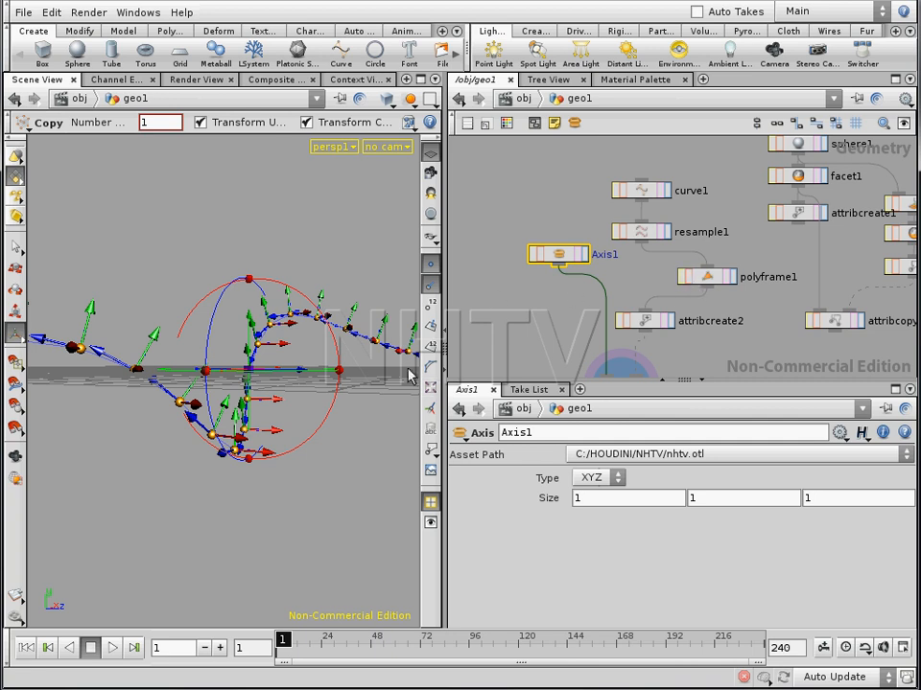
drag(374, 386, 374, 412)
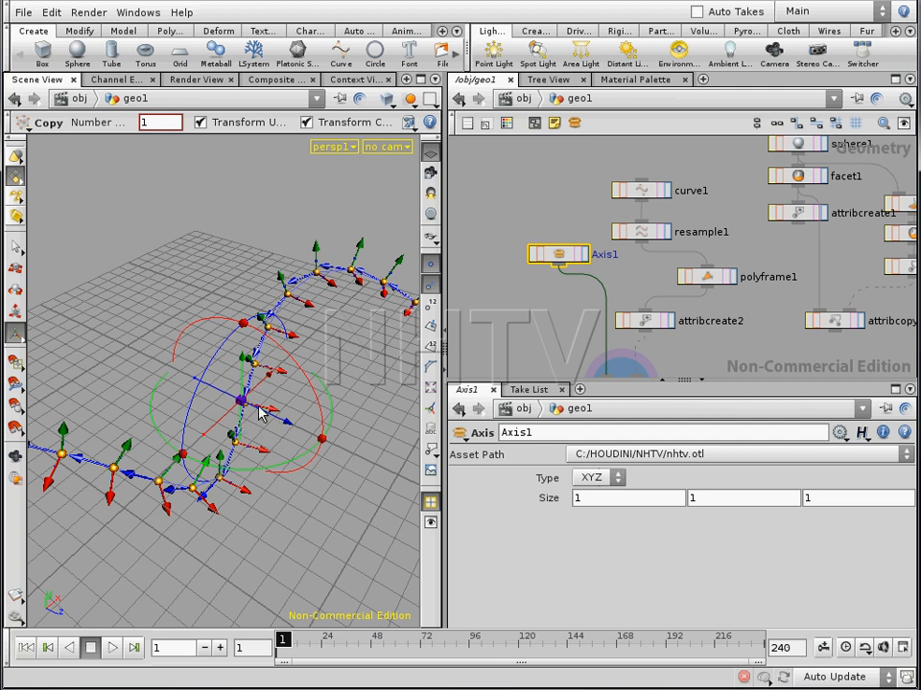
Step: Wire the attribcopy1 node into the Copy node's second input and view the axes distributed over the sphere
middle_drag(711, 314, 630, 202)
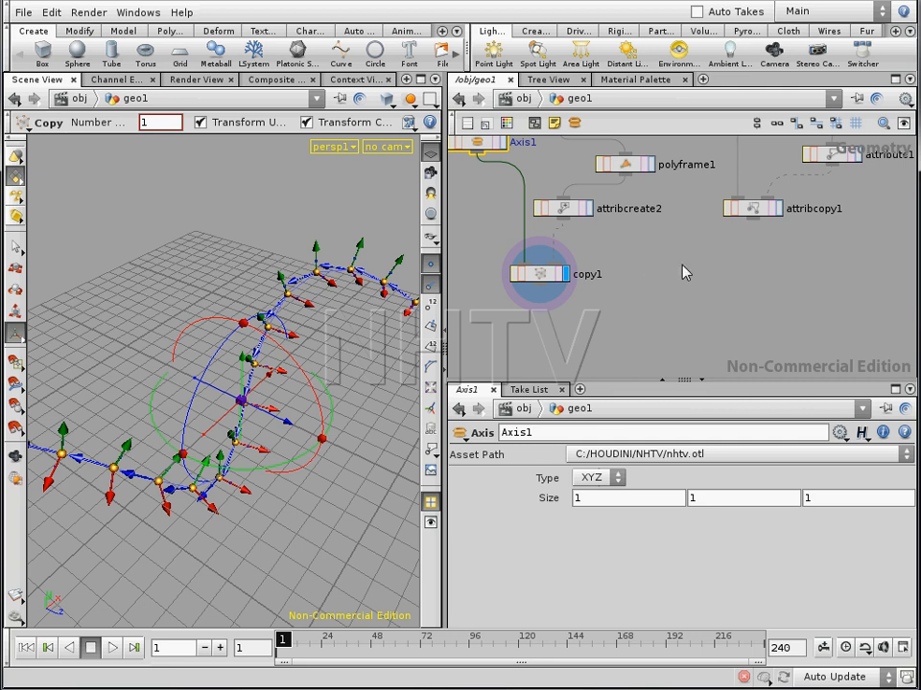
middle_drag(696, 290, 690, 406)
middle_drag(698, 358, 715, 292)
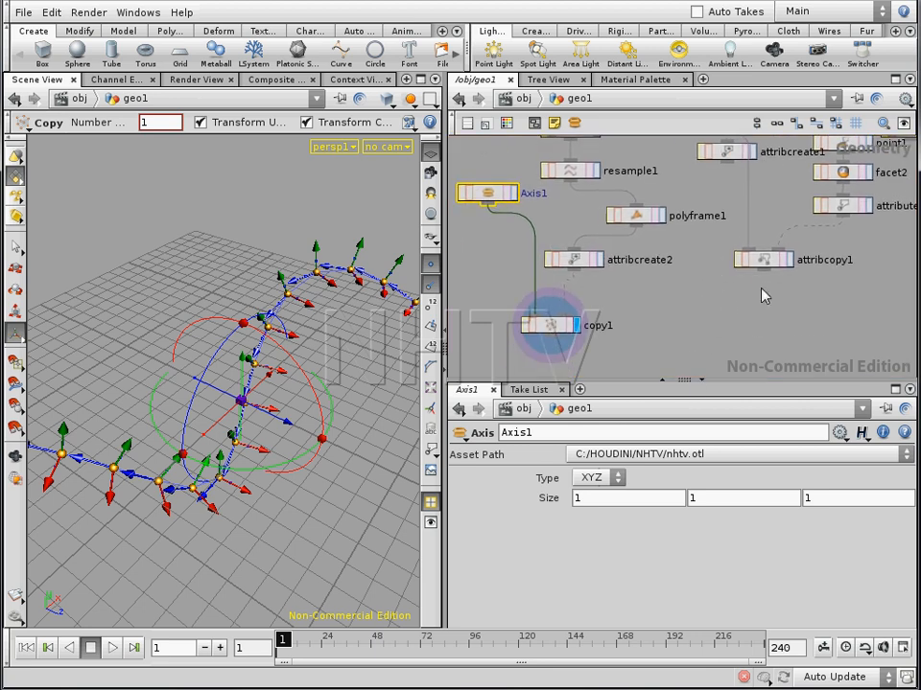
click(577, 326)
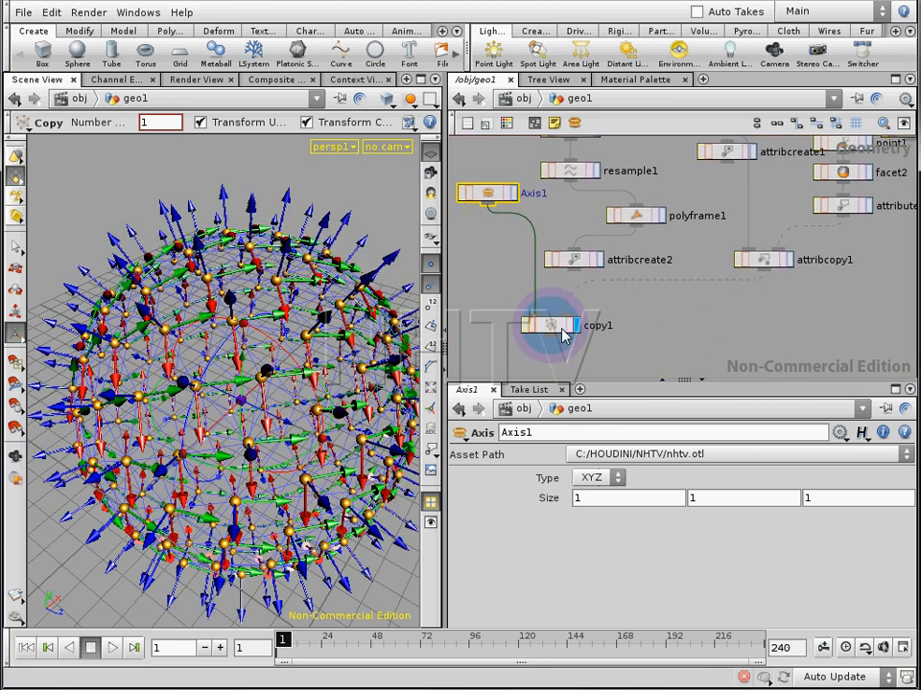
drag(553, 336, 556, 363)
alt+drag(257, 405, 217, 459)
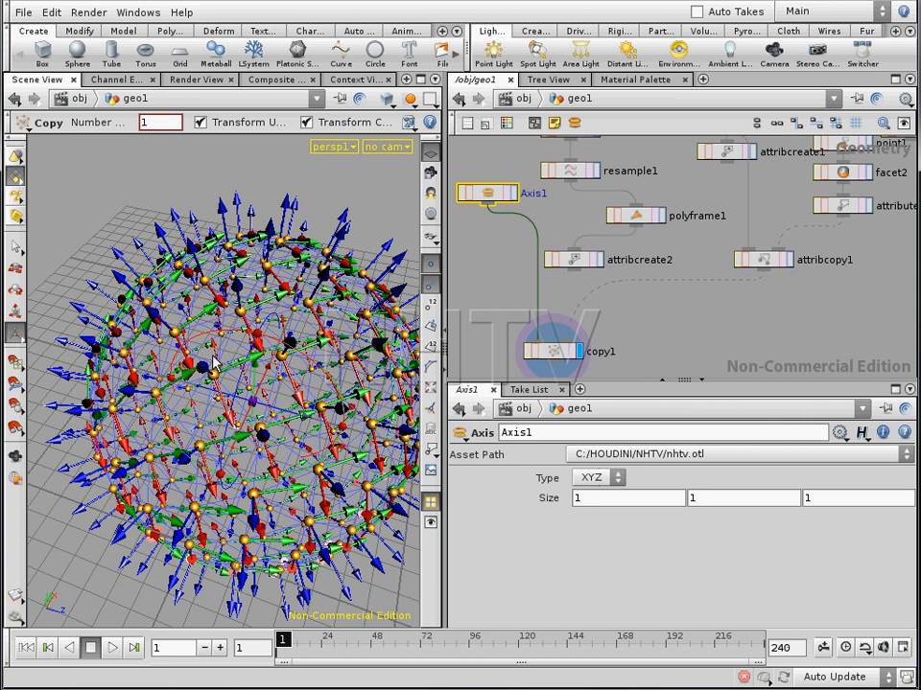
Step: Add a Comb node fed by the facet1 output beside the sphere network and display it
scroll(671, 332, down, 5)
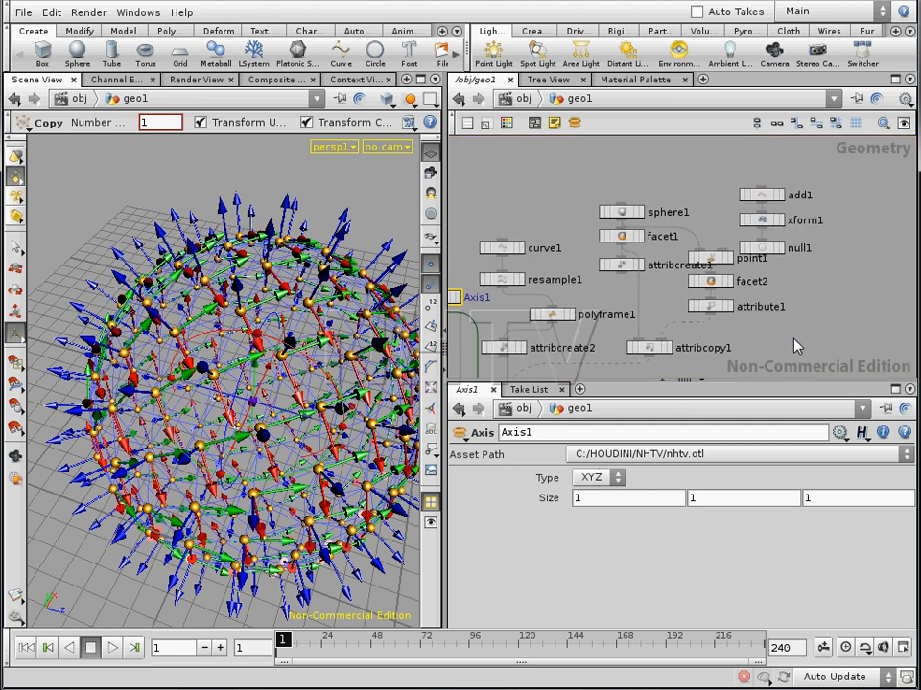
middle_drag(759, 332, 715, 308)
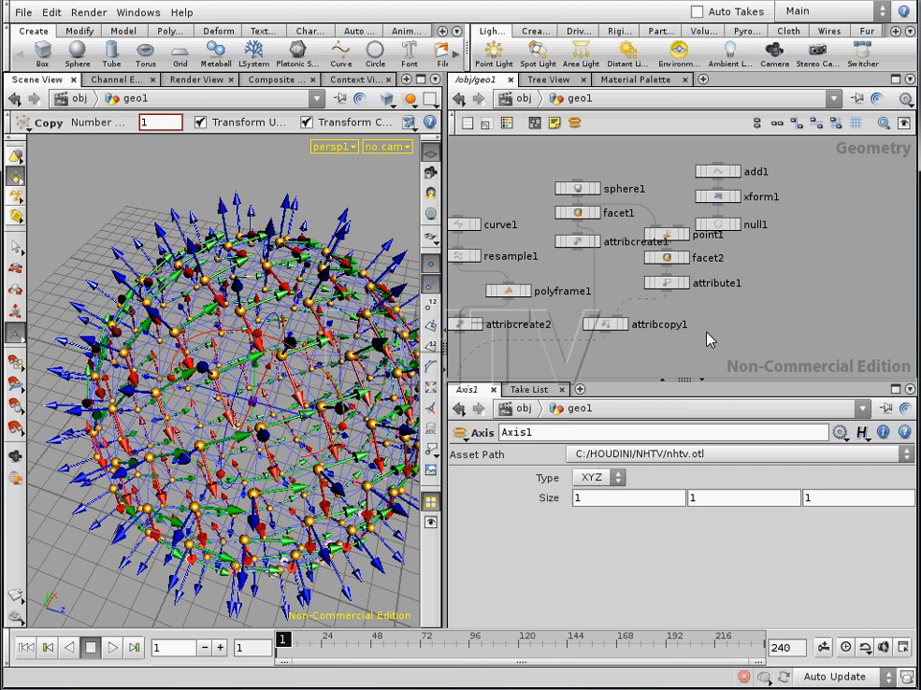
key(Tab)
text(Comb)
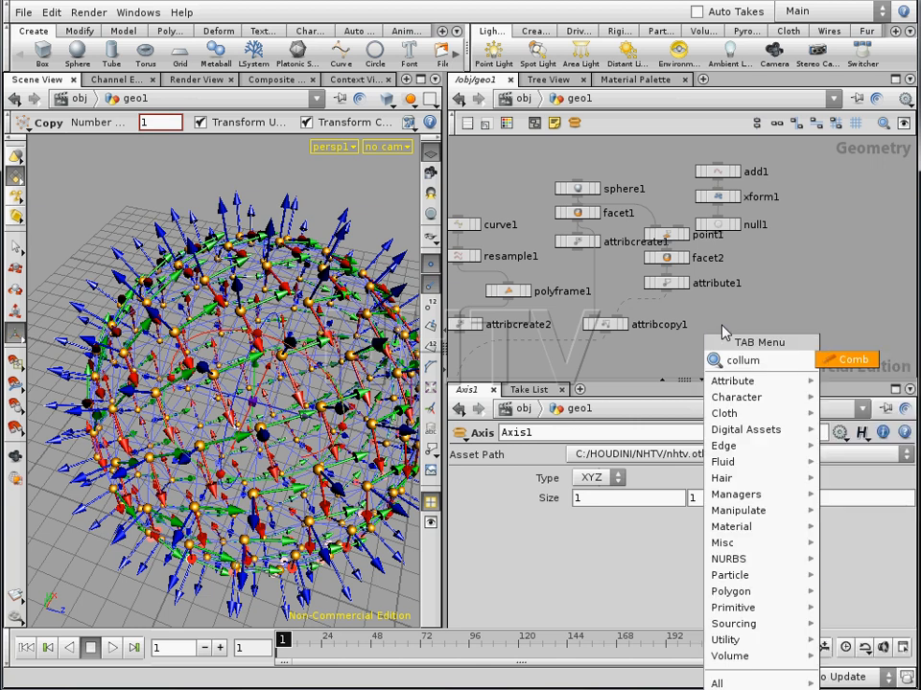
click(869, 355)
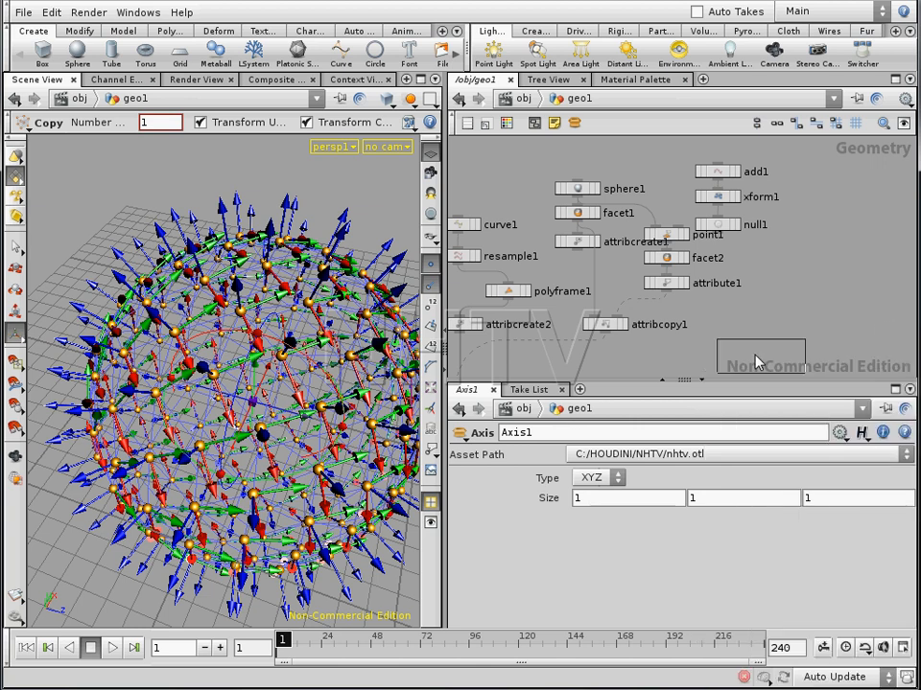
click(732, 351)
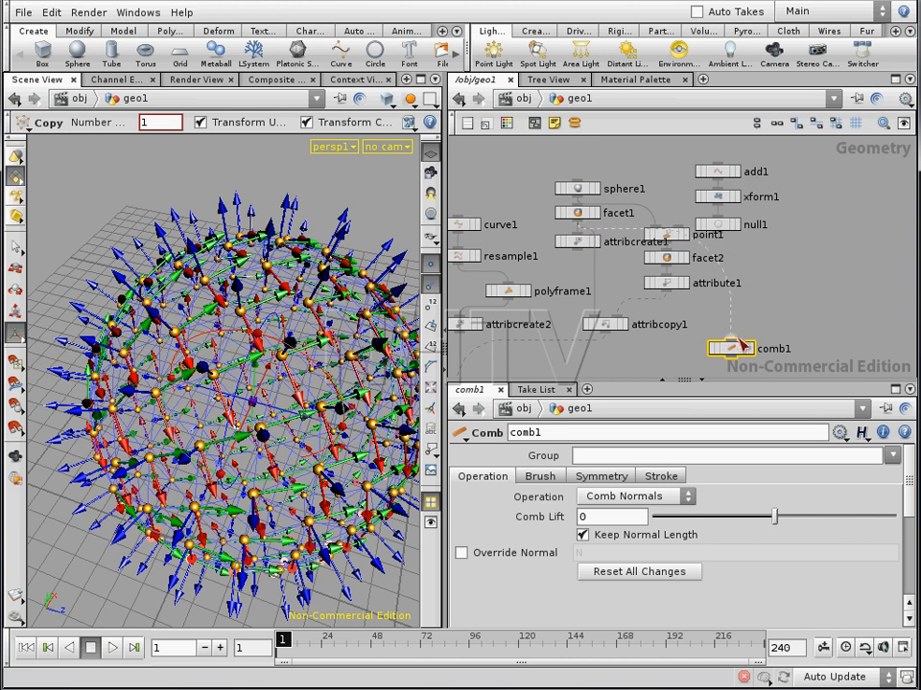
click(753, 353)
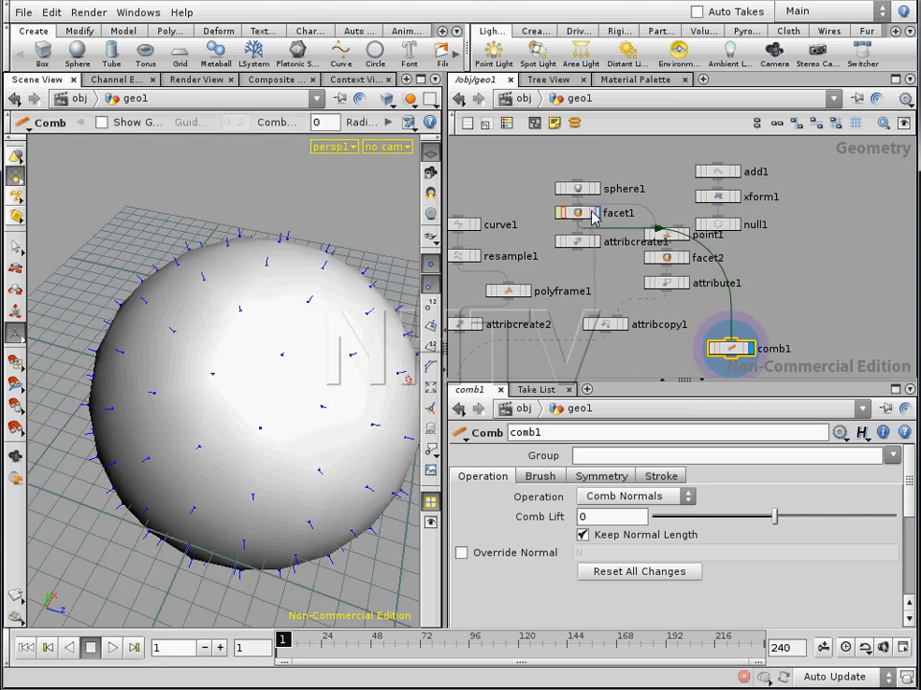
Step: Set the sphere's frequency to 5
click(581, 191)
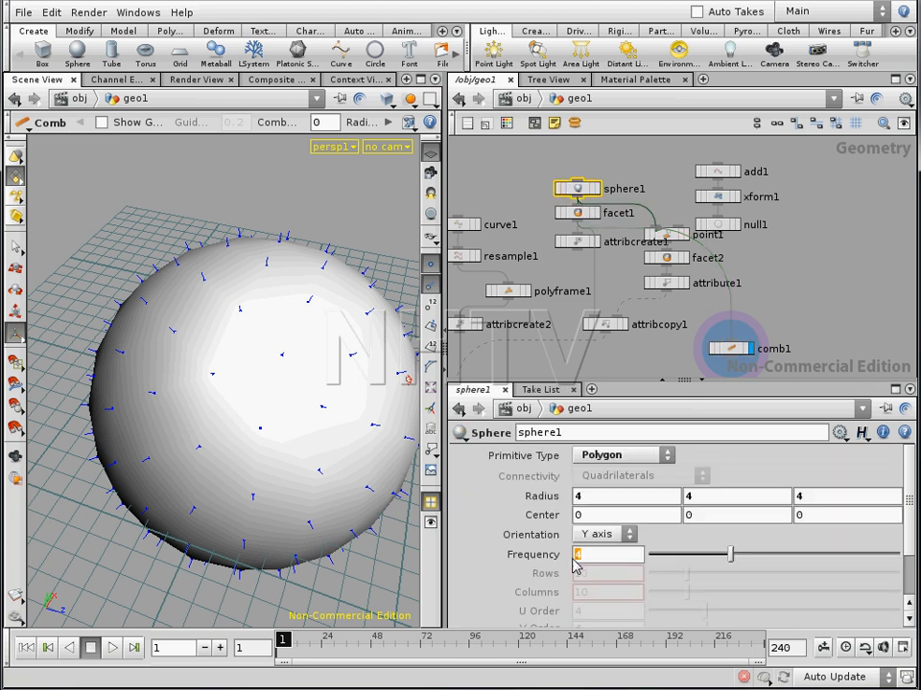
text(5)
key(Return)
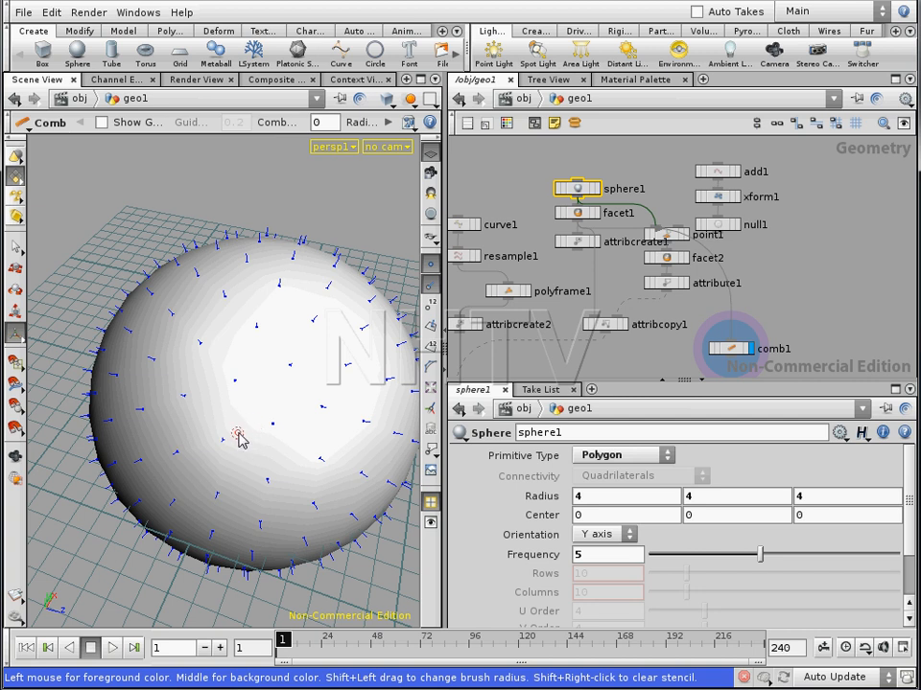
Step: Enlarge the comb1 brush radius to about 1.26 and set its Radius Pressure to 0.1
shift+drag(257, 437, 419, 412)
click(729, 348)
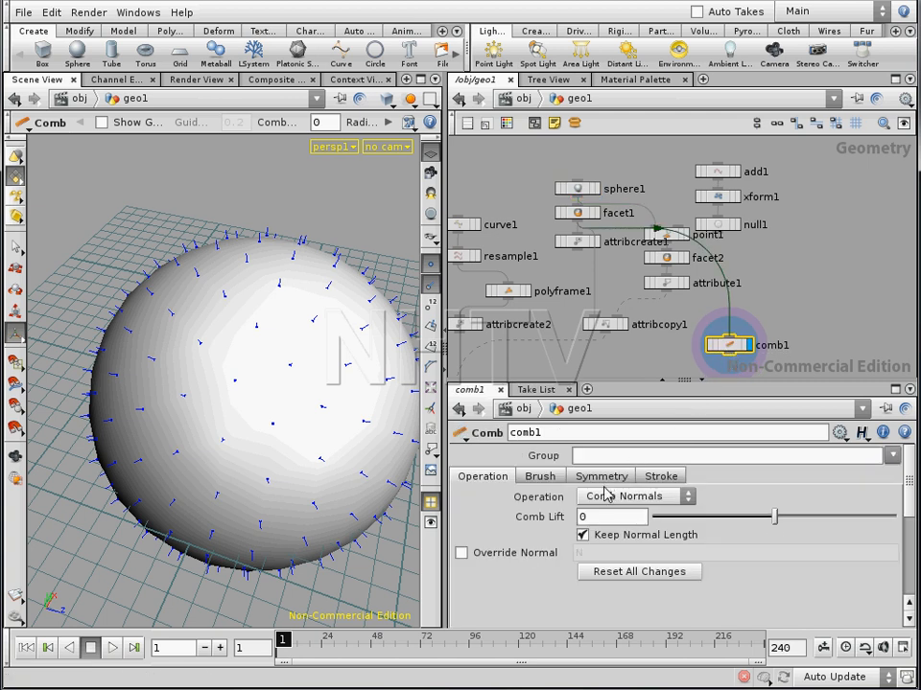
click(549, 480)
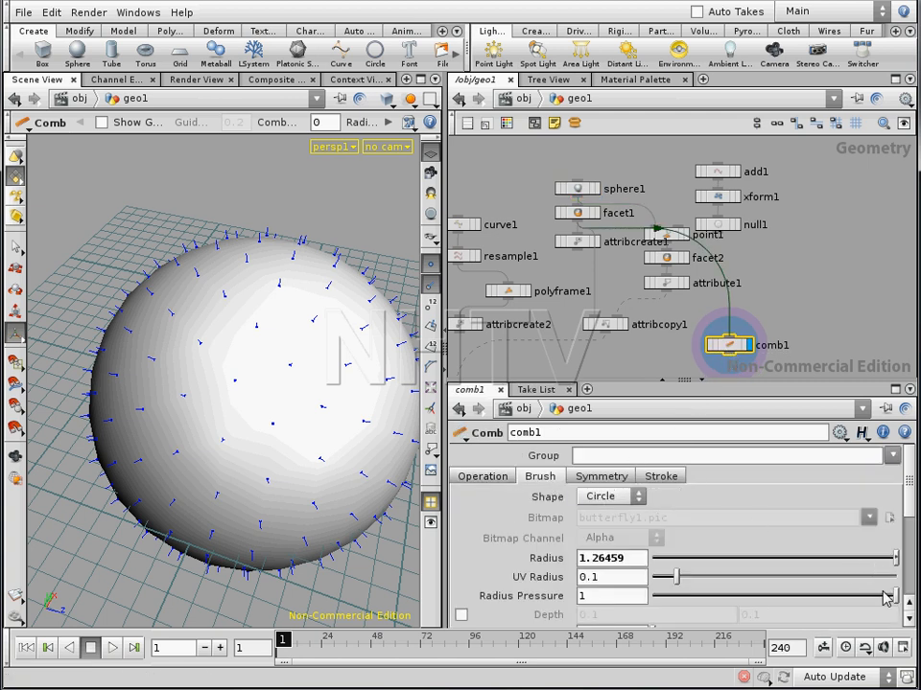
drag(896, 599, 693, 600)
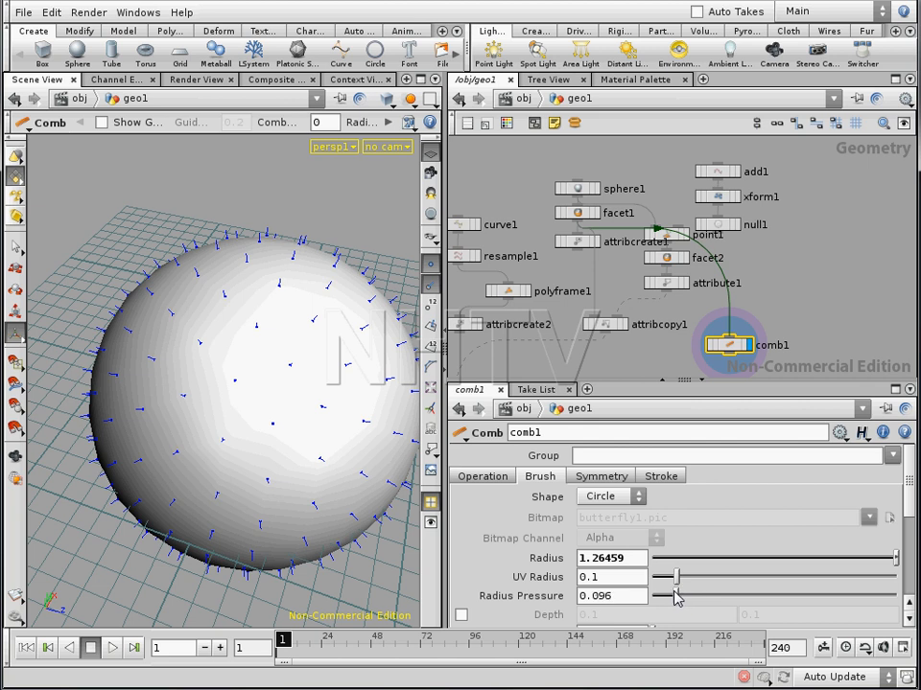
drag(675, 592, 676, 592)
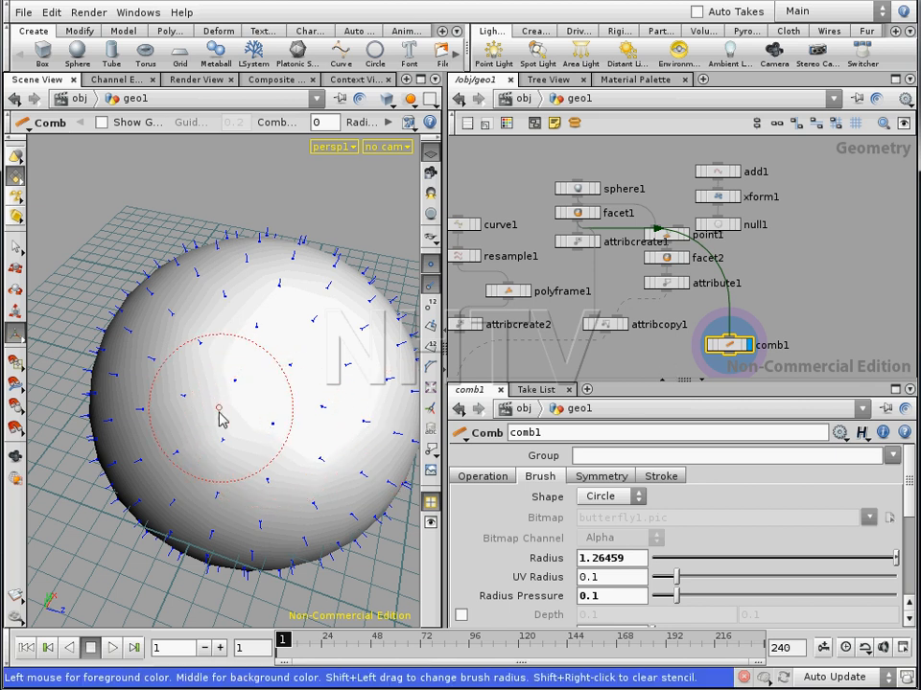
Step: Comb the sphere's point normals with repeated brush strokes around all its sides so they lie along the surface
mouse_move(300, 370)
mouse_down()
mouse_move(302, 362)
mouse_move(208, 360)
mouse_move(173, 441)
mouse_move(250, 508)
mouse_move(269, 450)
mouse_move(314, 438)
mouse_move(331, 469)
mouse_move(211, 322)
mouse_move(318, 288)
mouse_move(105, 381)
mouse_move(189, 315)
mouse_move(173, 390)
mouse_move(169, 353)
mouse_move(232, 489)
mouse_move(372, 378)
mouse_move(244, 267)
mouse_move(158, 307)
mouse_up()
mouse_move(138, 467)
alt+mouse_down()
mouse_move(242, 455)
mouse_move(230, 415)
alt+mouse_up()
mouse_move(233, 321)
mouse_down()
mouse_move(192, 458)
mouse_move(195, 376)
mouse_move(175, 431)
mouse_move(207, 442)
mouse_move(260, 247)
mouse_move(284, 426)
mouse_move(241, 345)
mouse_move(188, 436)
mouse_up()
mouse_move(287, 300)
mouse_down()
mouse_move(405, 344)
mouse_move(349, 376)
mouse_move(250, 467)
mouse_move(170, 488)
mouse_up()
drag(279, 473, 182, 482)
mouse_move(235, 535)
alt+mouse_down()
mouse_move(209, 513)
mouse_move(223, 477)
alt+mouse_up()
mouse_move(366, 280)
mouse_down()
mouse_move(354, 304)
mouse_move(362, 351)
mouse_move(338, 401)
mouse_up()
alt+drag(331, 418, 245, 469)
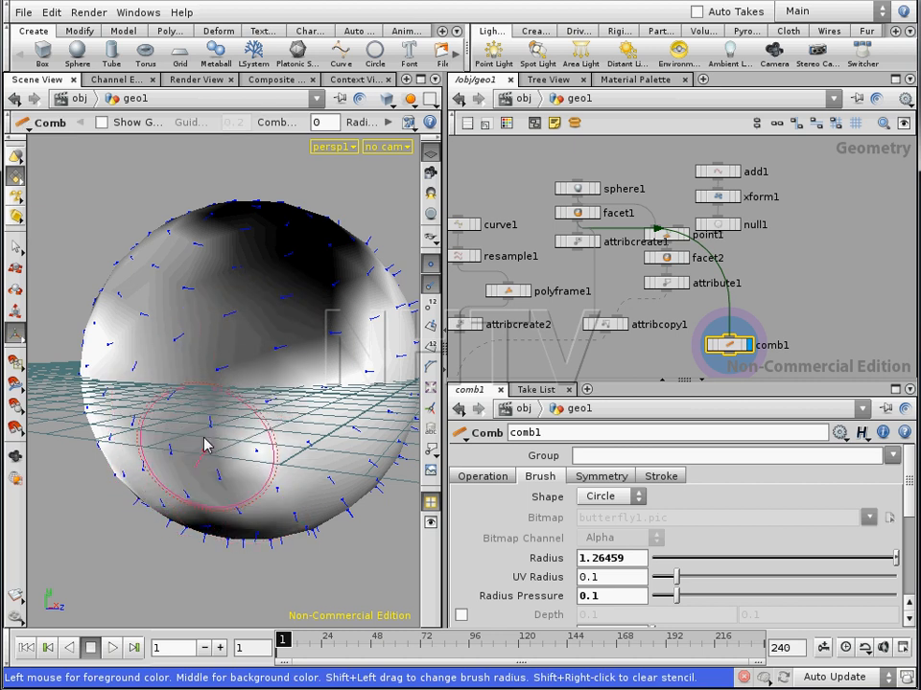
drag(331, 420, 355, 355)
alt+drag(325, 472, 251, 504)
drag(134, 430, 233, 403)
drag(261, 349, 239, 438)
drag(304, 292, 175, 406)
mouse_move(272, 361)
mouse_down()
mouse_move(232, 372)
mouse_move(249, 378)
mouse_move(282, 361)
mouse_up()
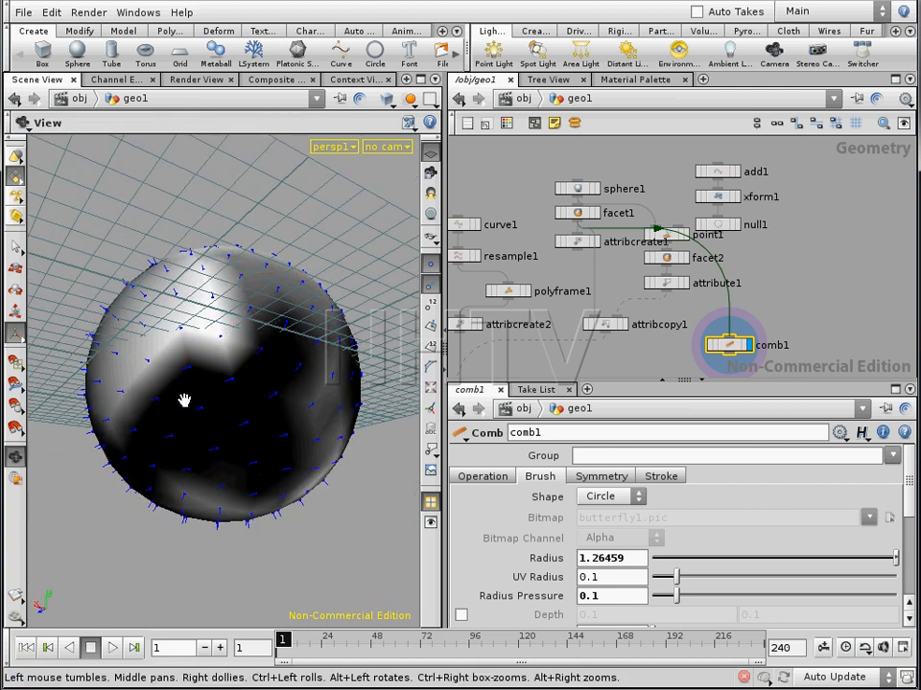
drag(212, 384, 207, 426)
mouse_move(275, 299)
mouse_down()
mouse_move(117, 380)
mouse_move(158, 417)
mouse_move(189, 333)
mouse_up()
drag(127, 333, 238, 377)
drag(135, 437, 189, 426)
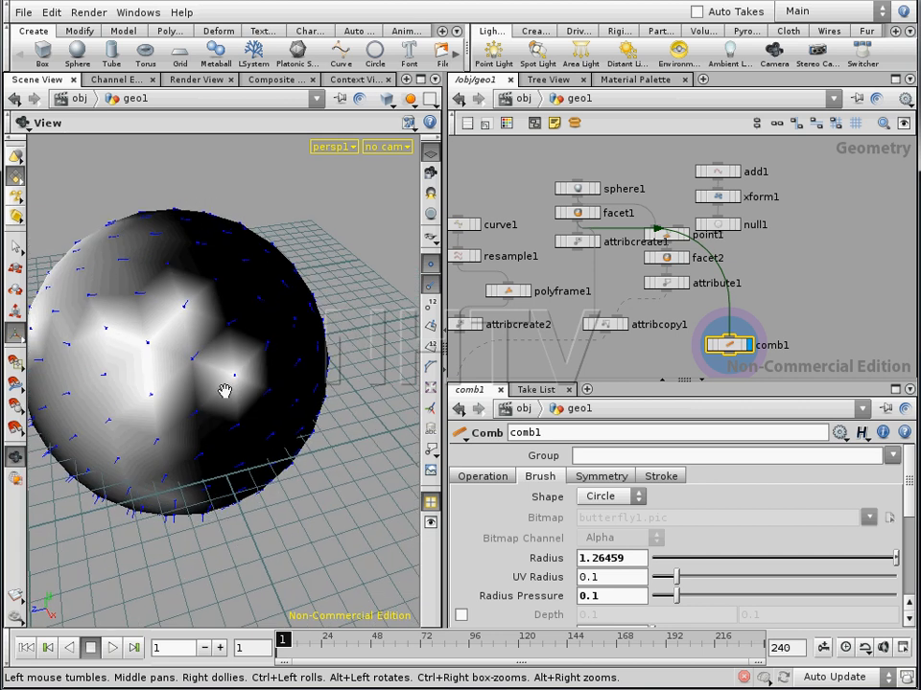
mouse_move(81, 334)
mouse_down()
mouse_move(127, 475)
mouse_move(171, 432)
mouse_move(169, 370)
mouse_up()
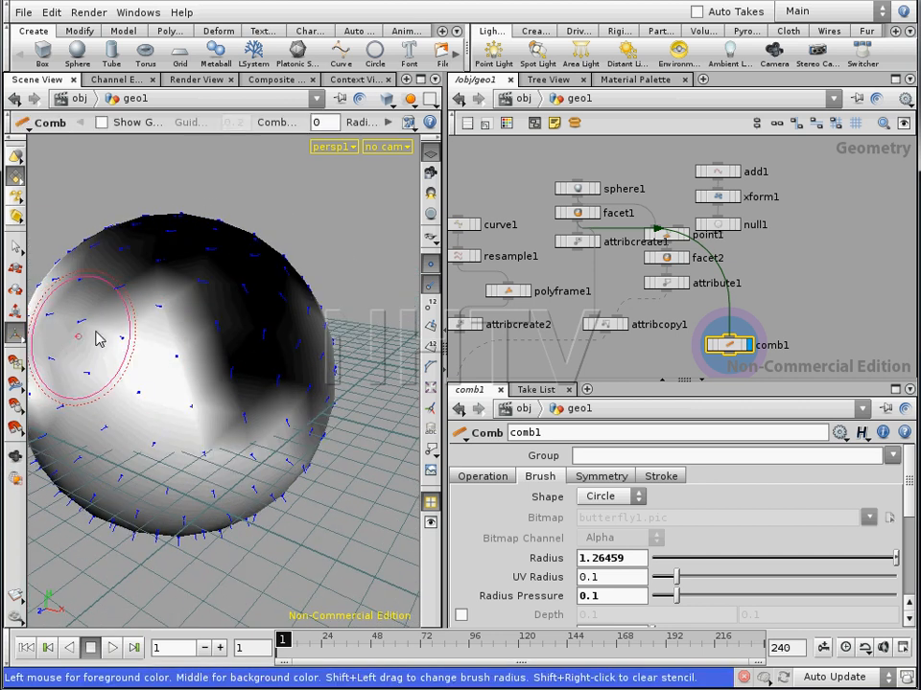
drag(73, 347, 220, 406)
mouse_move(77, 374)
mouse_down()
mouse_move(153, 384)
mouse_move(253, 438)
mouse_move(165, 398)
mouse_move(225, 372)
mouse_move(278, 407)
mouse_up()
mouse_move(110, 422)
mouse_down()
mouse_move(228, 471)
mouse_move(303, 436)
mouse_move(119, 345)
mouse_move(212, 299)
mouse_up()
key(space)
mouse_move(219, 429)
mouse_down()
mouse_move(255, 312)
mouse_move(292, 370)
mouse_move(230, 476)
mouse_move(250, 488)
mouse_move(277, 460)
mouse_up()
key(space)
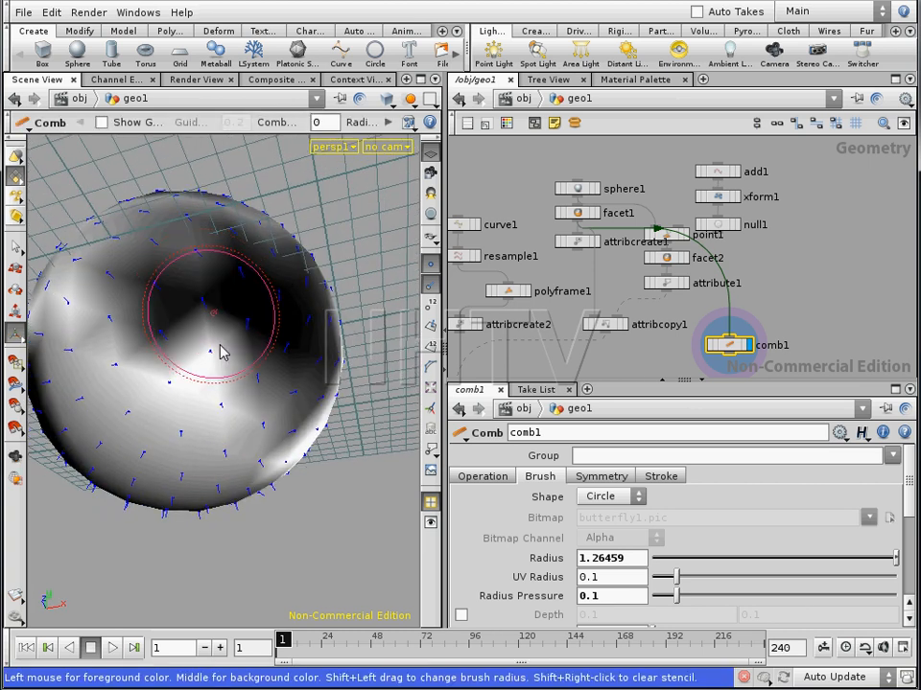
mouse_move(105, 272)
mouse_down()
mouse_move(198, 349)
mouse_move(292, 349)
mouse_up()
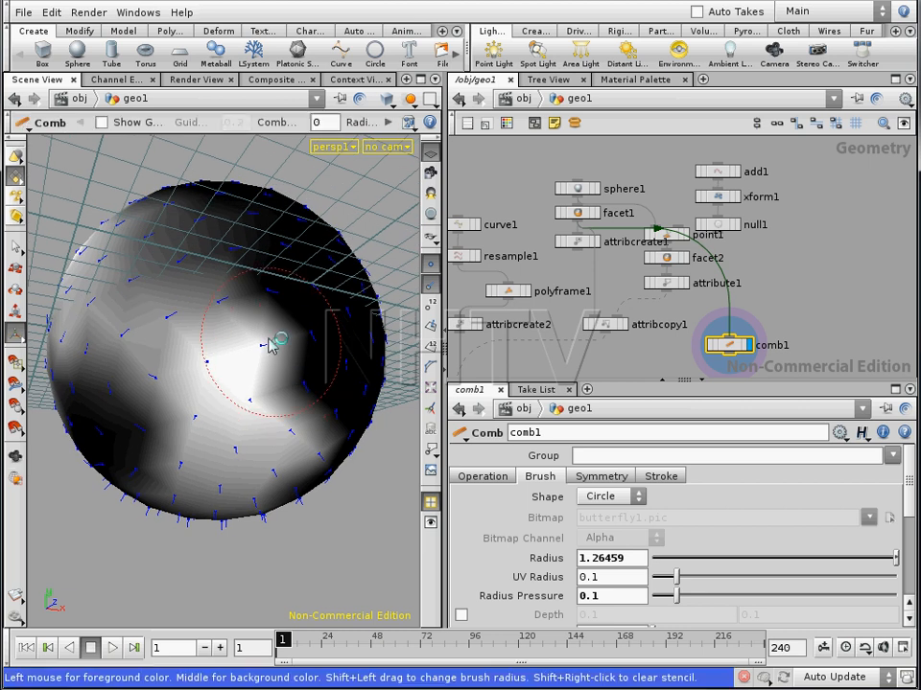
mouse_move(139, 412)
mouse_down()
mouse_move(257, 376)
mouse_move(165, 321)
mouse_up()
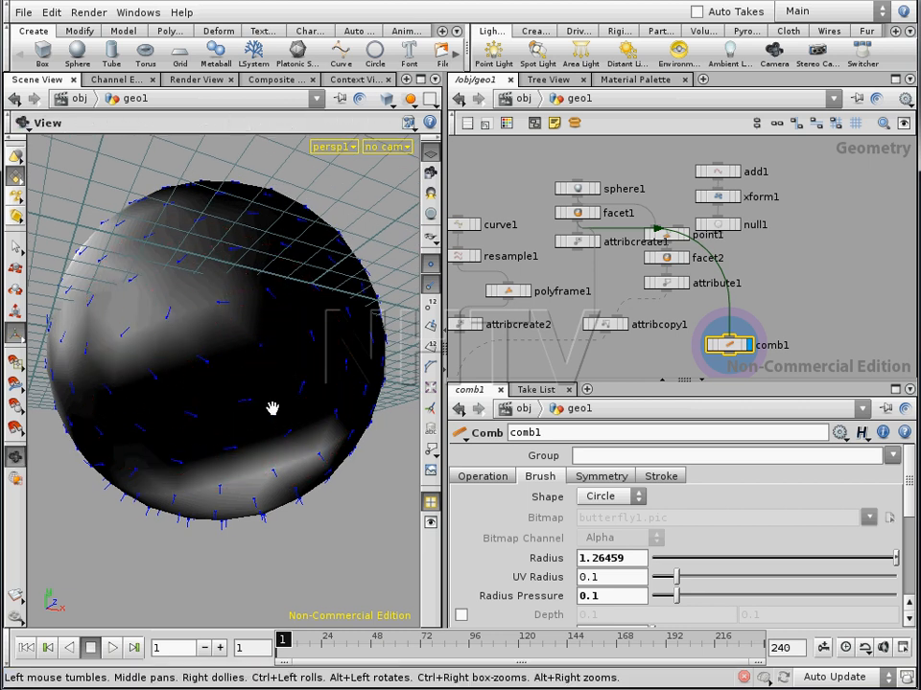
drag(282, 419, 250, 356)
mouse_move(301, 279)
mouse_down()
mouse_move(129, 362)
mouse_move(216, 371)
mouse_up()
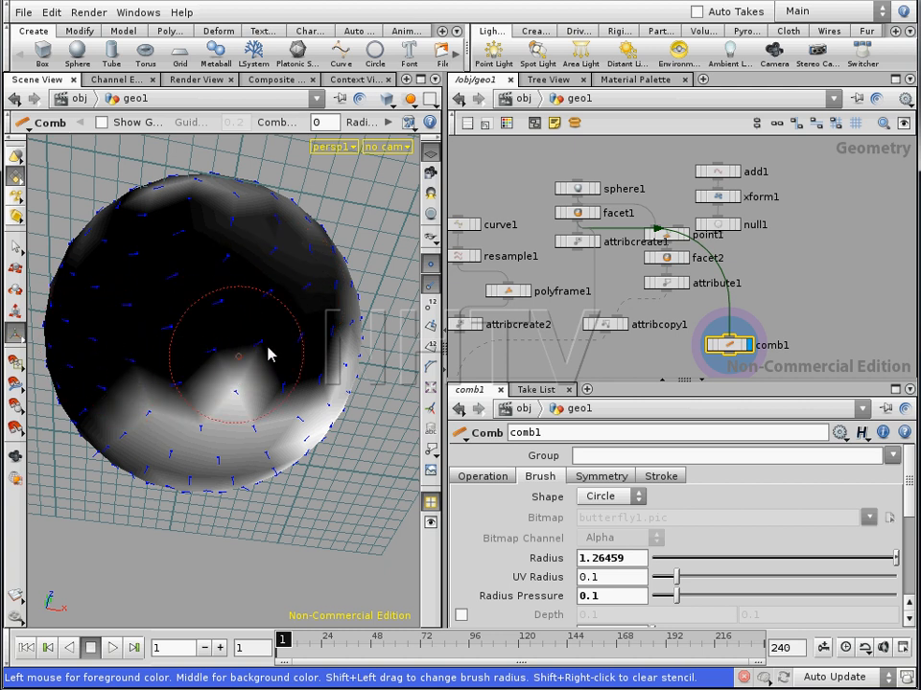
mouse_move(185, 473)
mouse_down()
mouse_move(232, 421)
mouse_move(205, 390)
mouse_move(267, 385)
mouse_up()
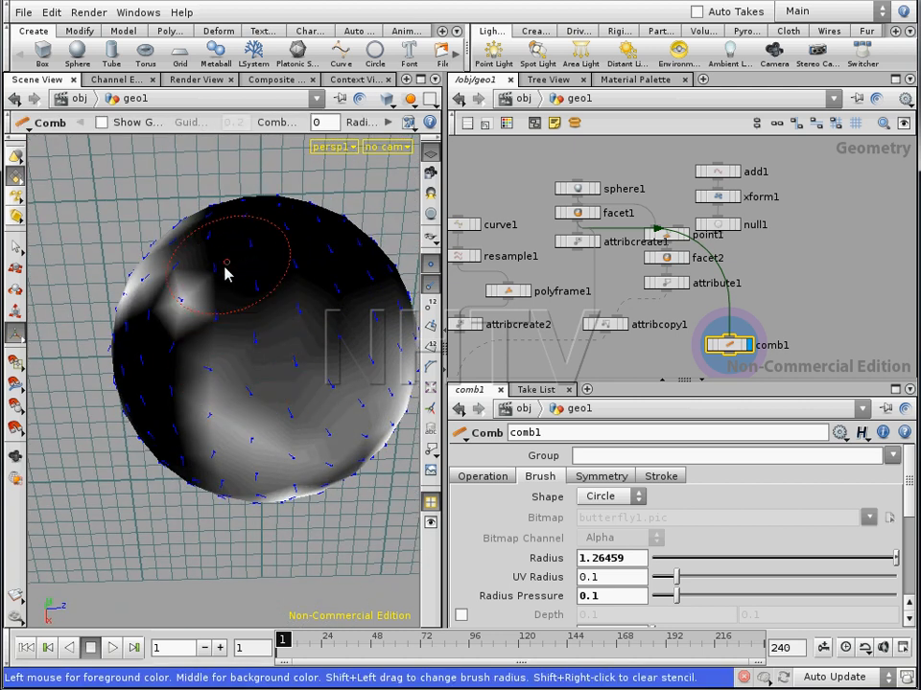
mouse_move(239, 340)
mouse_down()
mouse_move(231, 384)
mouse_move(275, 397)
mouse_up()
mouse_move(228, 421)
mouse_down()
mouse_move(268, 345)
mouse_move(239, 414)
mouse_move(276, 401)
mouse_move(312, 419)
mouse_move(345, 413)
mouse_move(207, 460)
mouse_move(322, 402)
mouse_move(245, 457)
mouse_move(257, 493)
mouse_move(257, 434)
mouse_move(293, 462)
mouse_move(304, 502)
mouse_move(335, 524)
mouse_move(346, 451)
mouse_up()
key(space)
key(space)
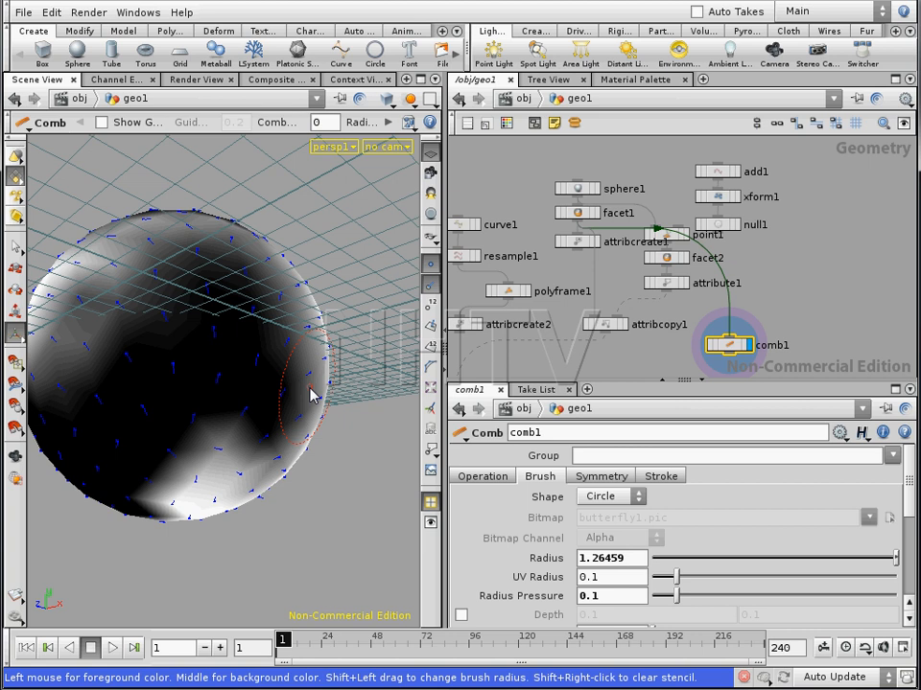
key(space)
drag(260, 397, 264, 486)
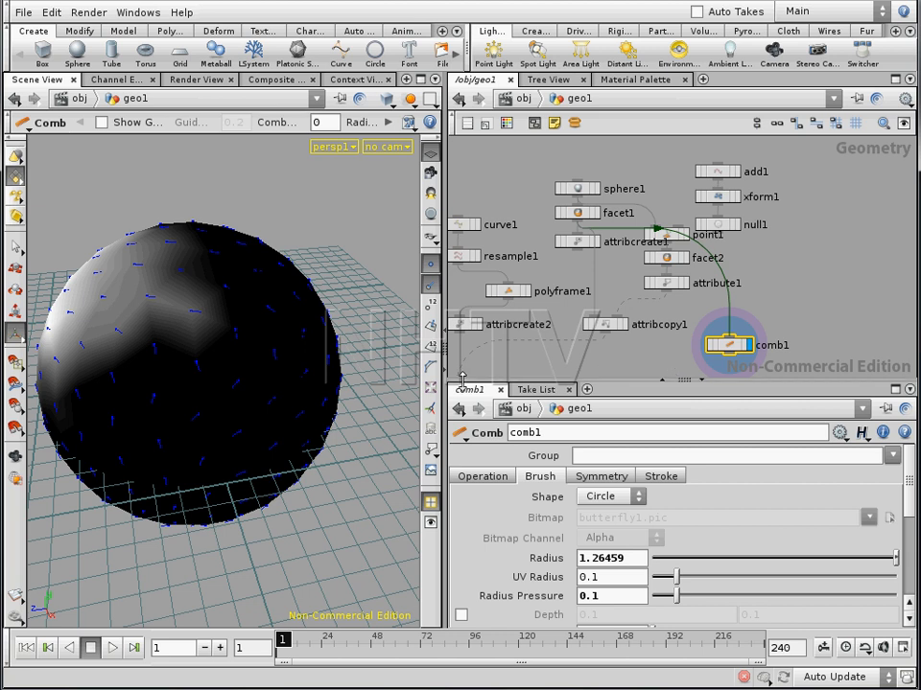
key(space)
drag(257, 417, 321, 394)
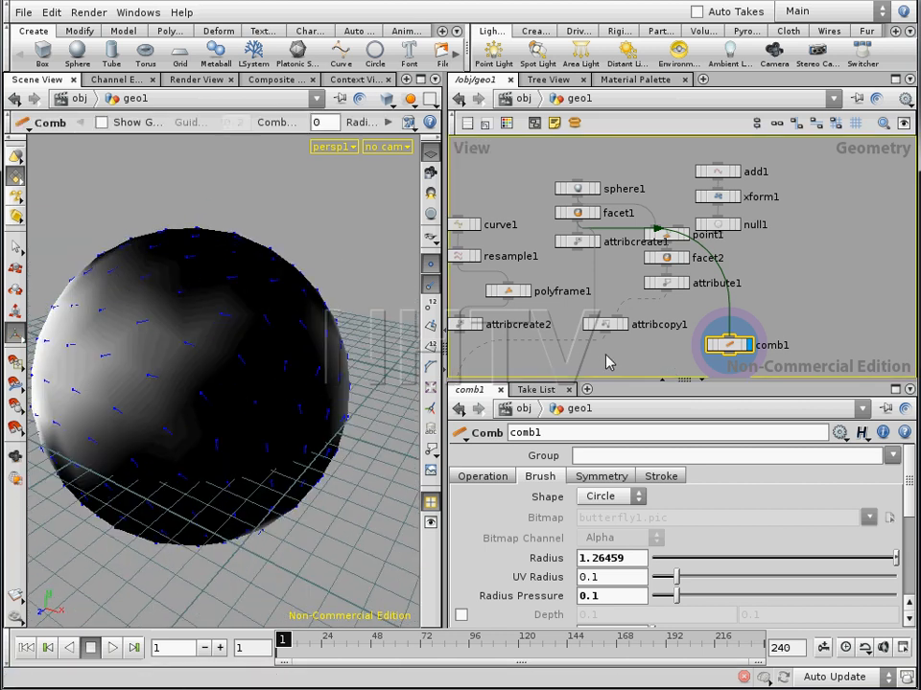
Step: Wire comb1 into copy1's second input and display copy1 to view the axes on the combed sphere
middle_drag(610, 367, 791, 281)
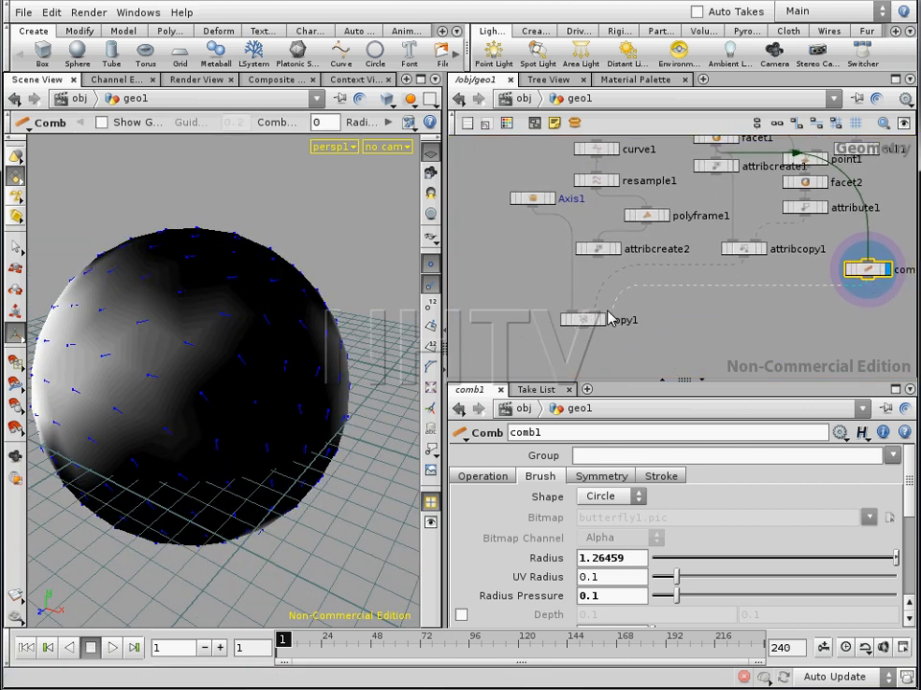
click(598, 320)
drag(287, 429, 304, 325)
key(Return)
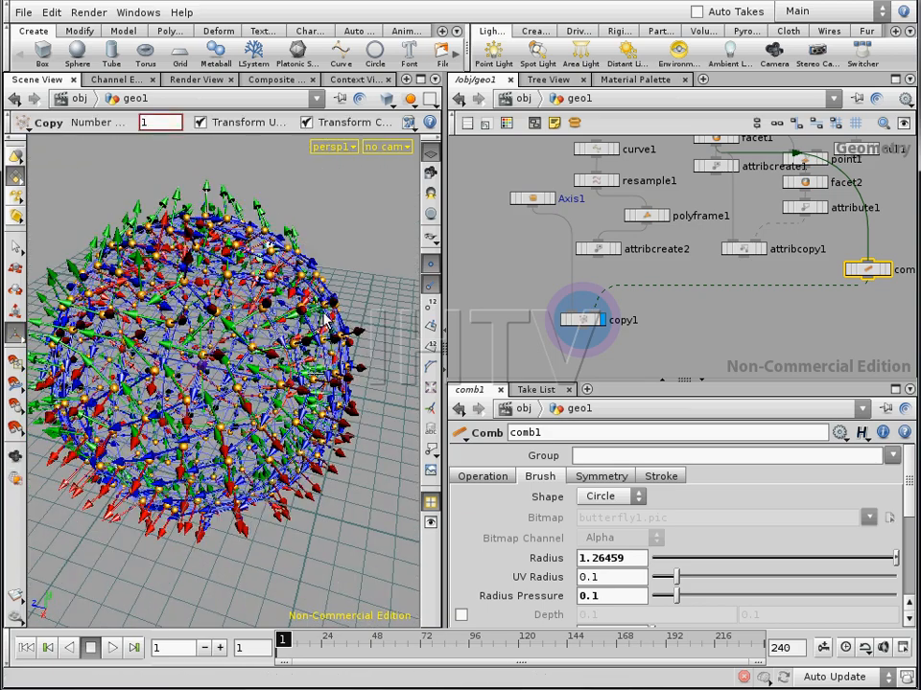
Step: Duplicate the attribute1 node that renames N to up, wire the copy between comb1 and copy1, and display it
middle_drag(701, 309, 608, 331)
click(685, 326)
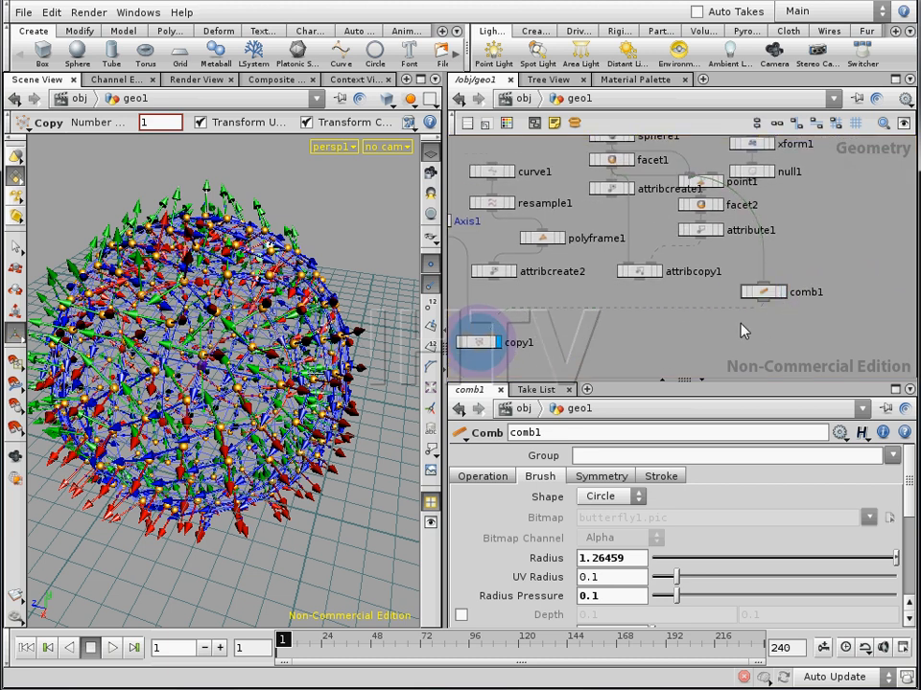
click(703, 232)
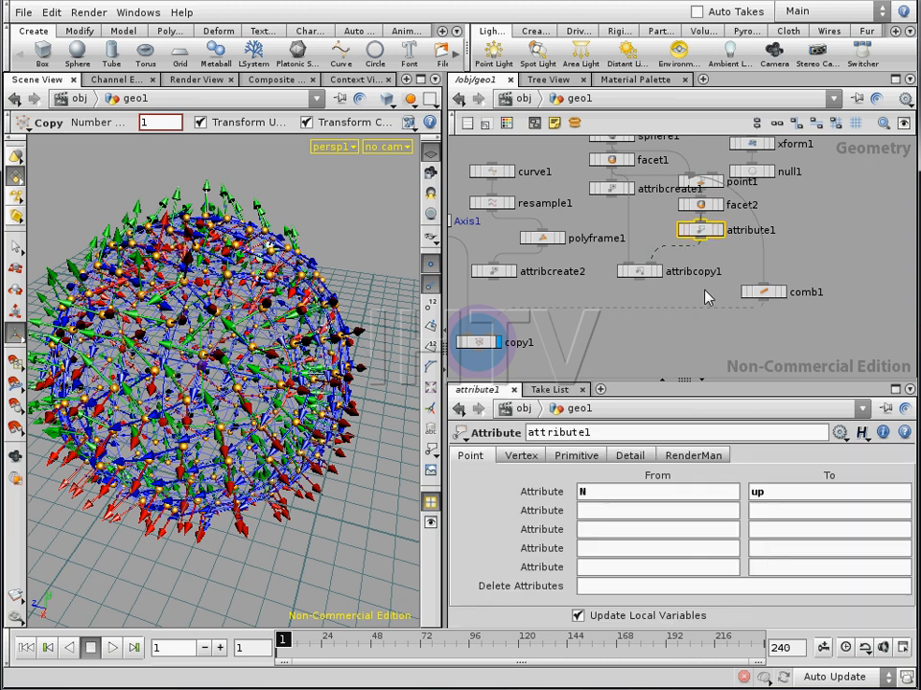
key(ctrl+c)
key(ctrl+v)
drag(700, 270, 770, 329)
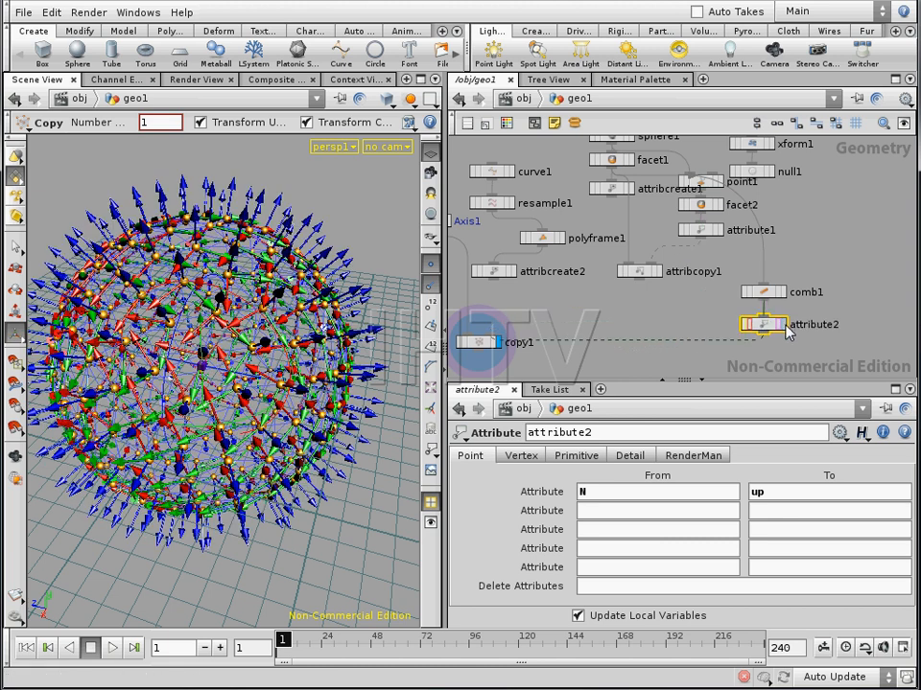
click(767, 328)
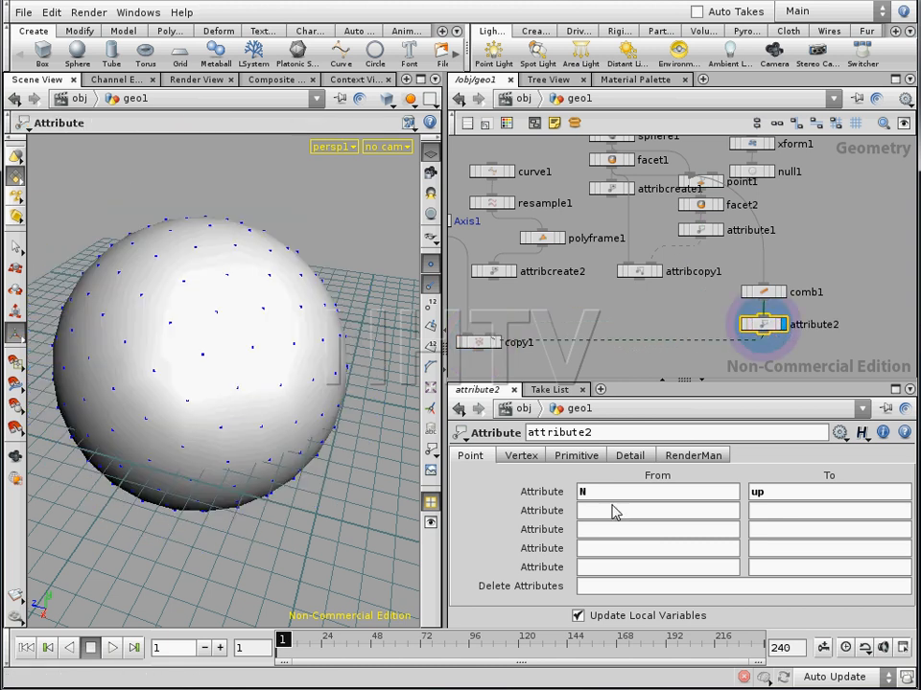
Step: Wire attribute2 into attribcopy1's second input and attribcopy1 into copy1's second input, displaying copy1
click(664, 321)
middle_drag(652, 305, 673, 320)
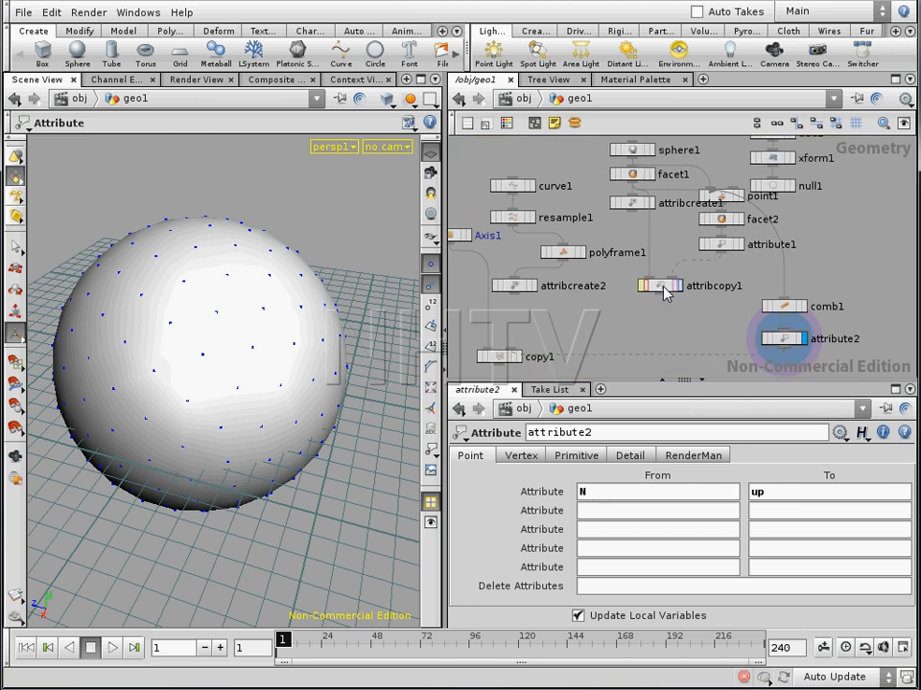
drag(665, 298, 657, 327)
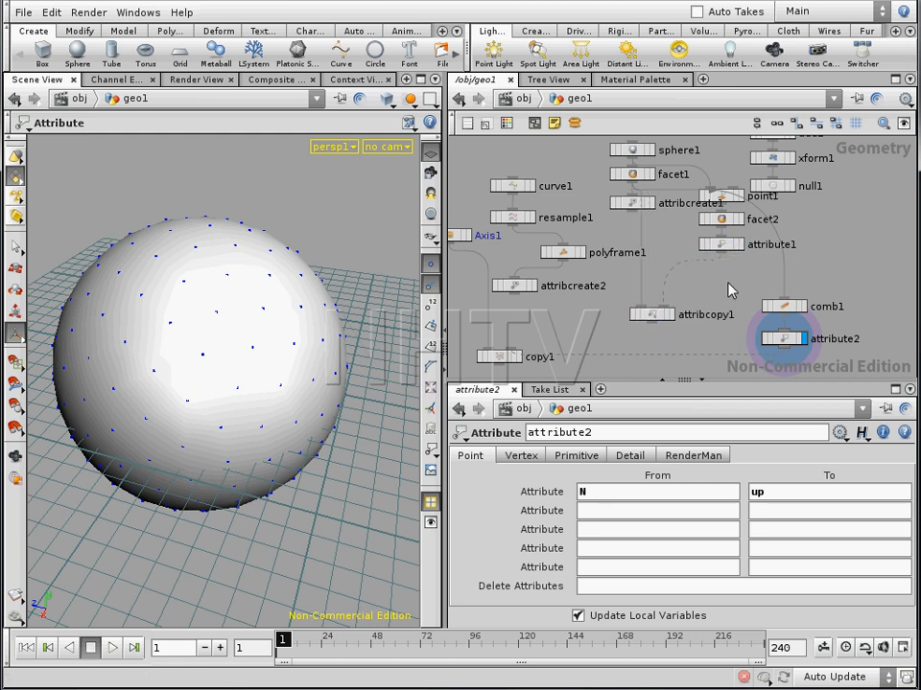
drag(781, 349, 673, 306)
drag(514, 356, 514, 356)
click(516, 356)
key(Escape)
drag(273, 425, 295, 432)
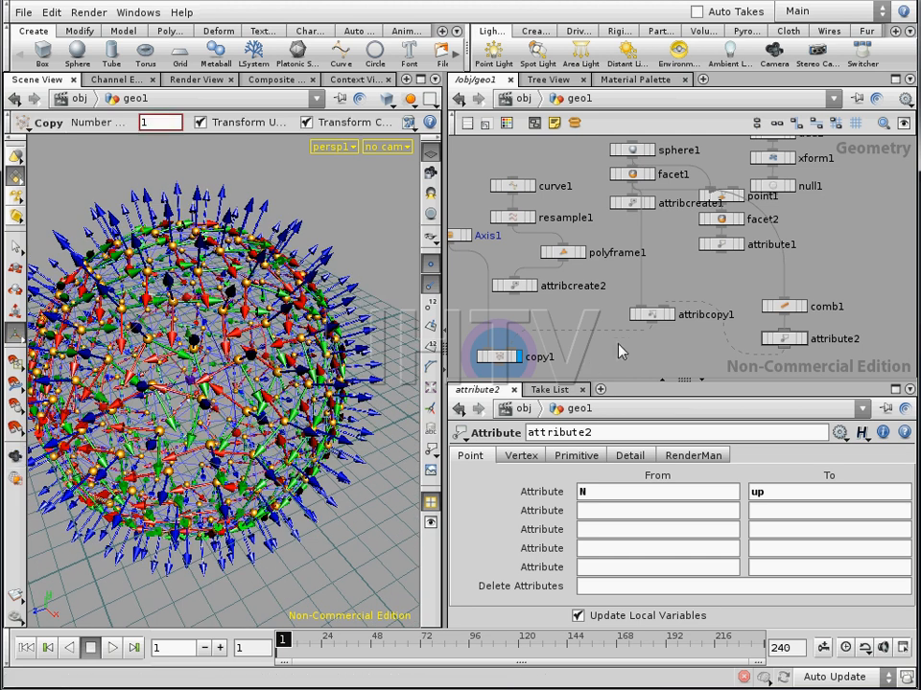
Step: Set the Axis asset's type to YZ and hide the reference grid to inspect the copies on the sphere
middle_drag(589, 317, 685, 377)
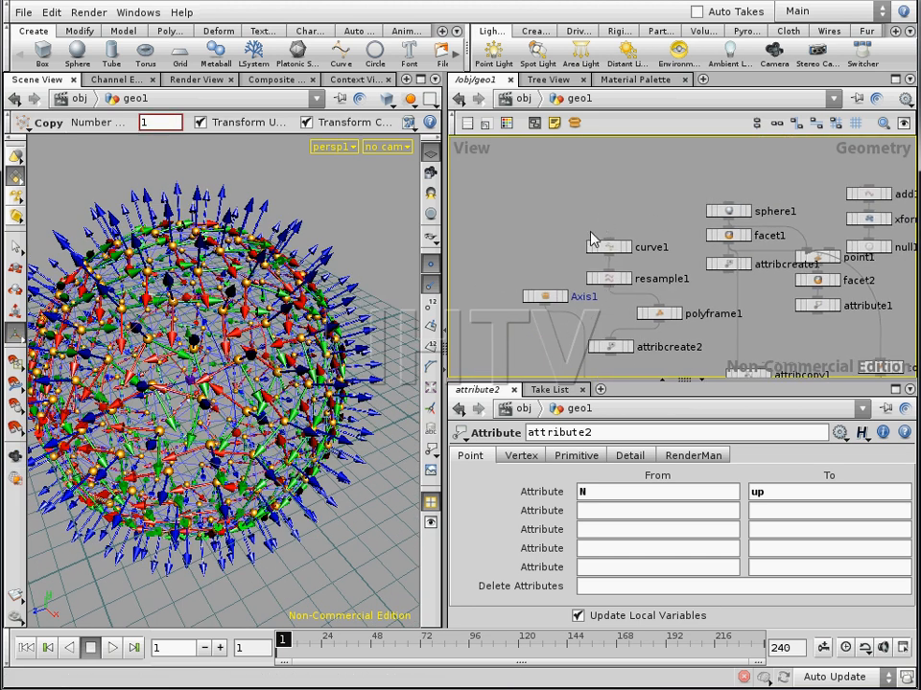
click(547, 296)
click(596, 478)
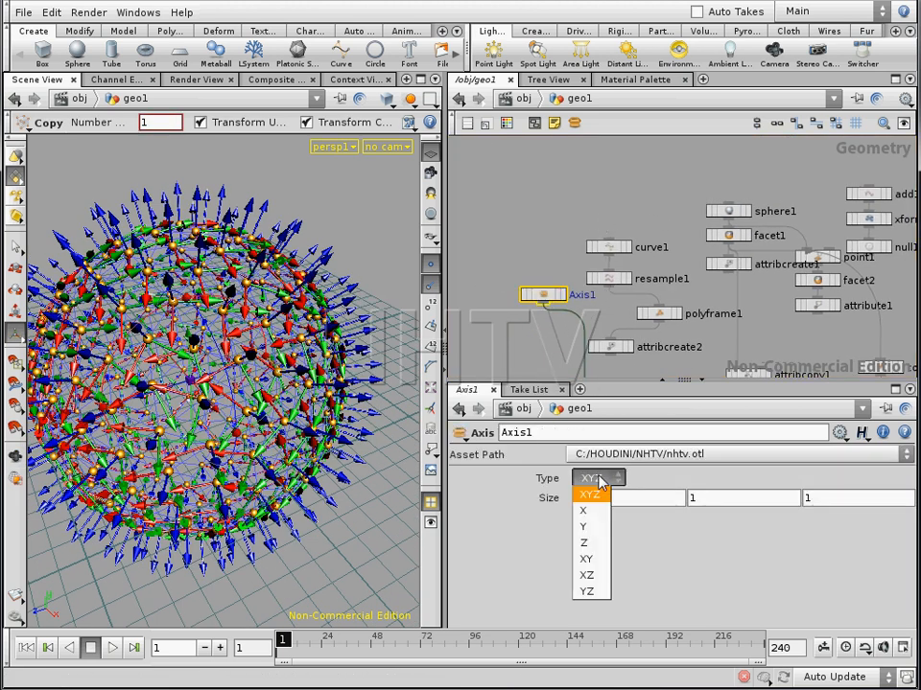
click(587, 592)
drag(253, 470, 308, 439)
right_drag(308, 439, 321, 468)
click(430, 156)
drag(257, 395, 427, 412)
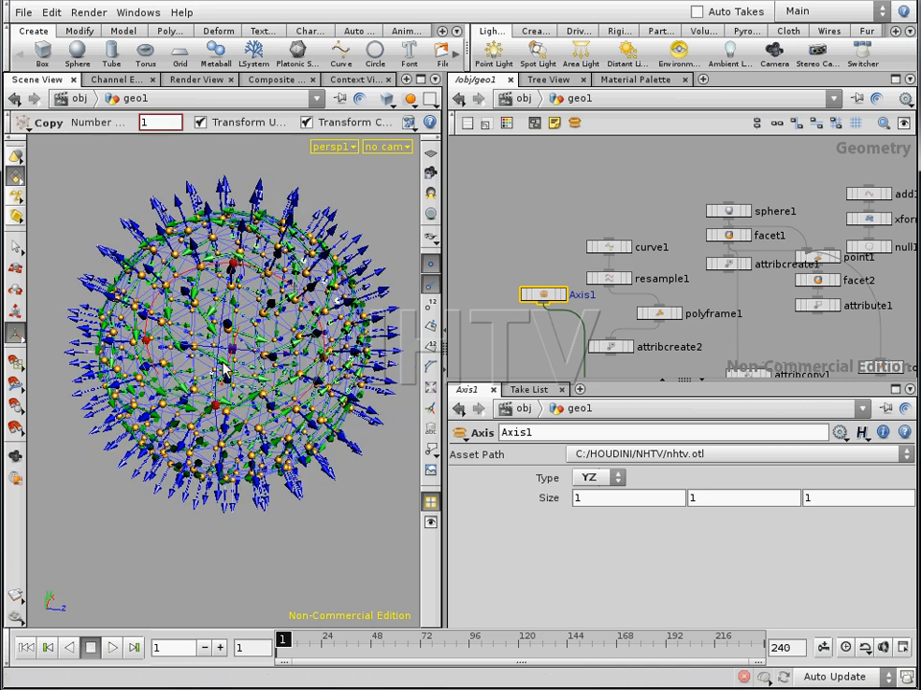
Step: Move the attribcopy1 node down in the network so it lines up with attribute2
middle_drag(540, 325, 518, 197)
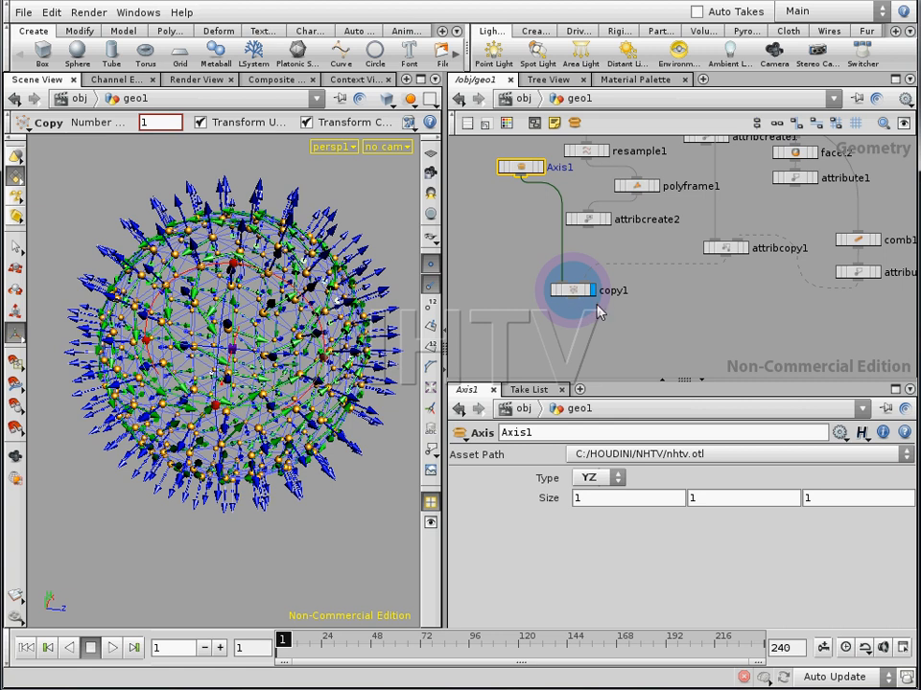
middle_drag(675, 319, 634, 349)
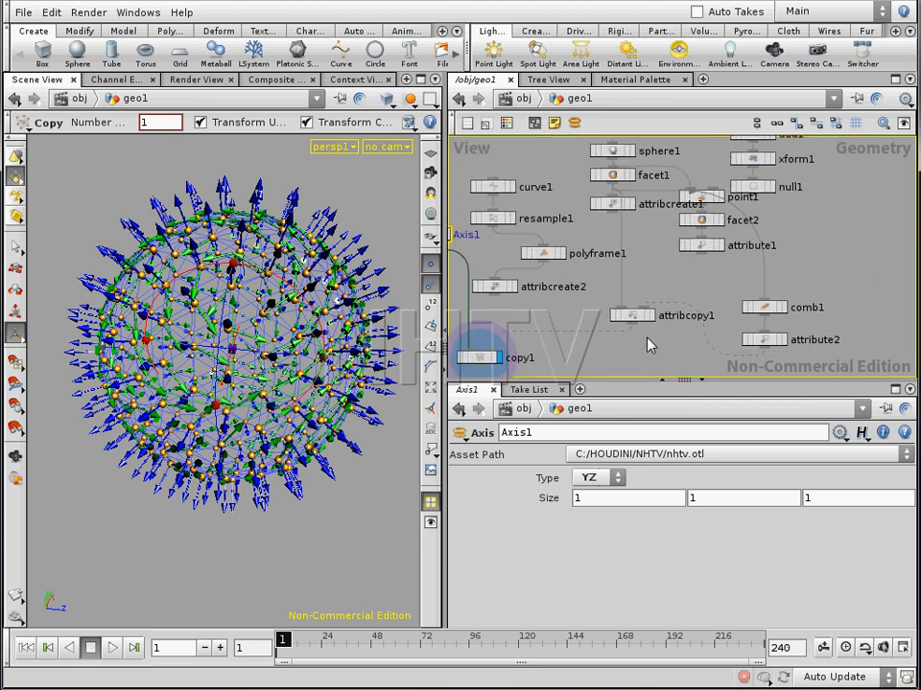
drag(641, 323, 650, 339)
mouse_move(670, 289)
middle_down()
mouse_move(655, 332)
mouse_move(661, 282)
middle_up()
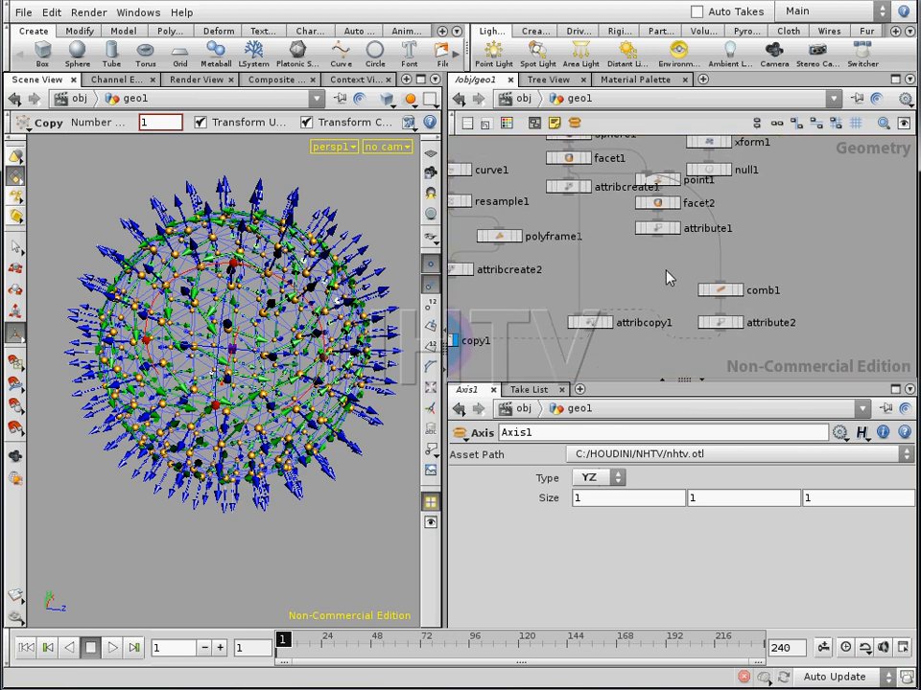